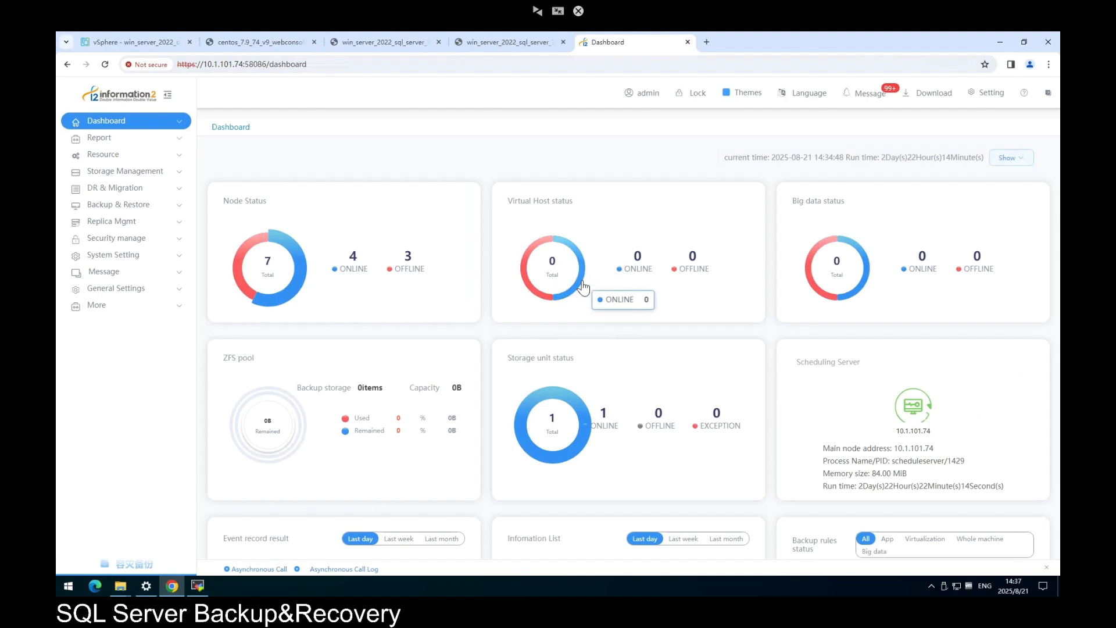
Check the installed info2 packages in the CentOS console, and view the storage unit list in the backup management console
left_click(259, 41)
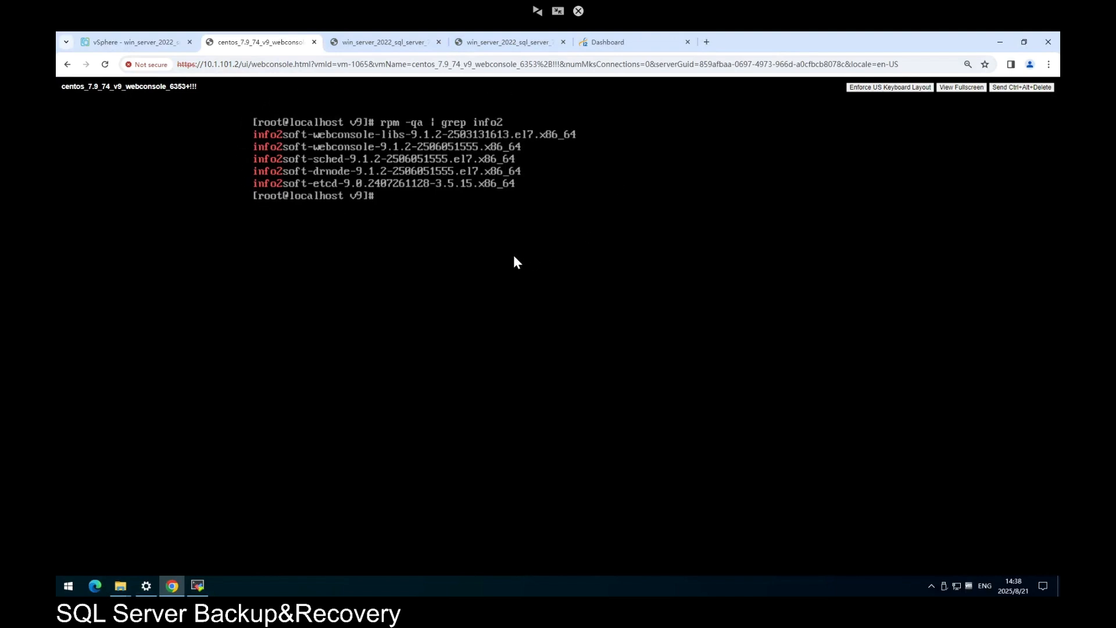
left_click(605, 40)
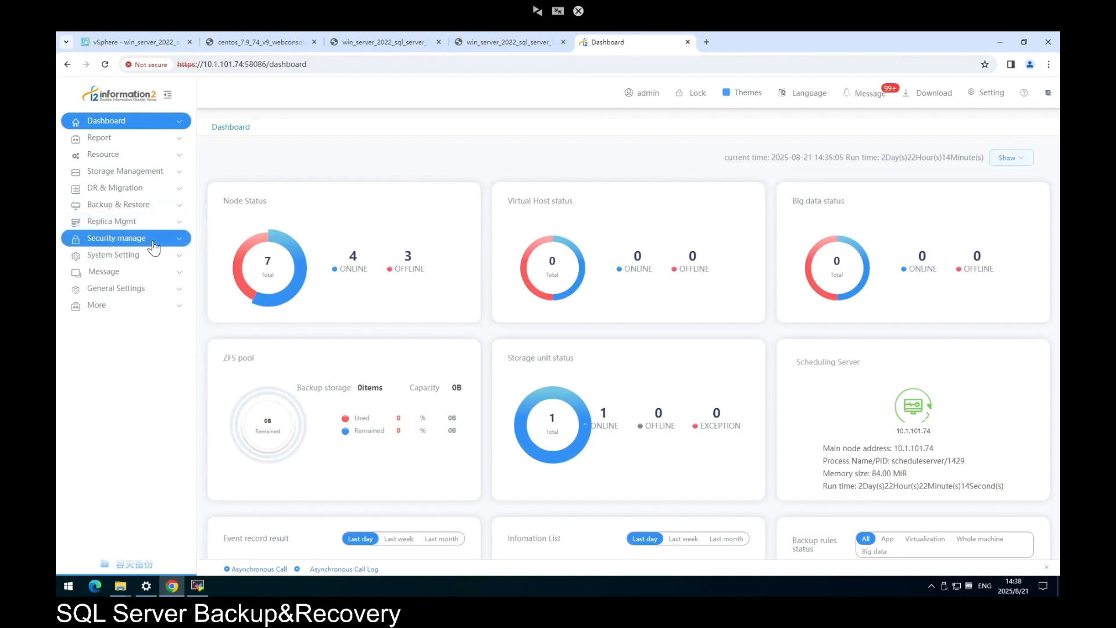
left_click(163, 174)
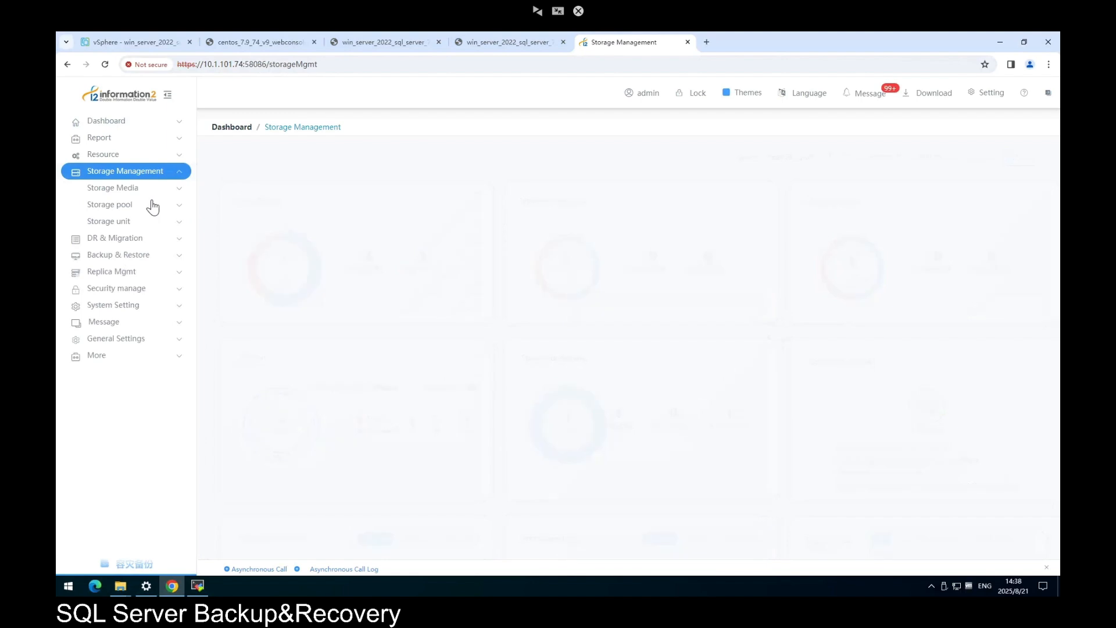
left_click(135, 222)
left_click(136, 238)
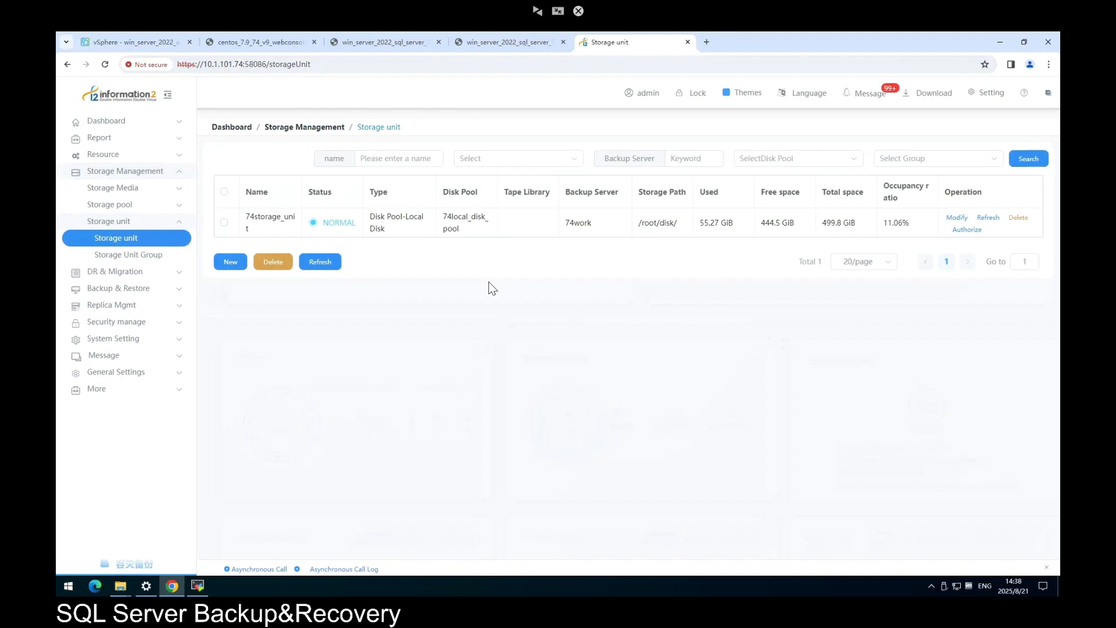
View the 77test database on the SQL Server 77 machine and look at the SQL Server 72 machine's console
left_click(395, 42)
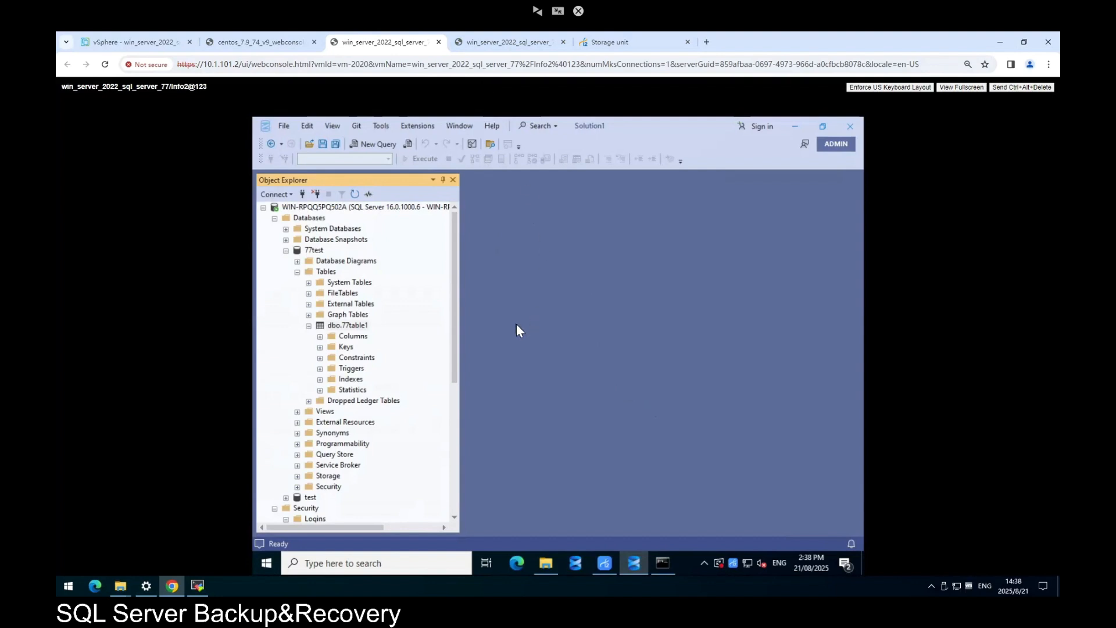
left_click(315, 251)
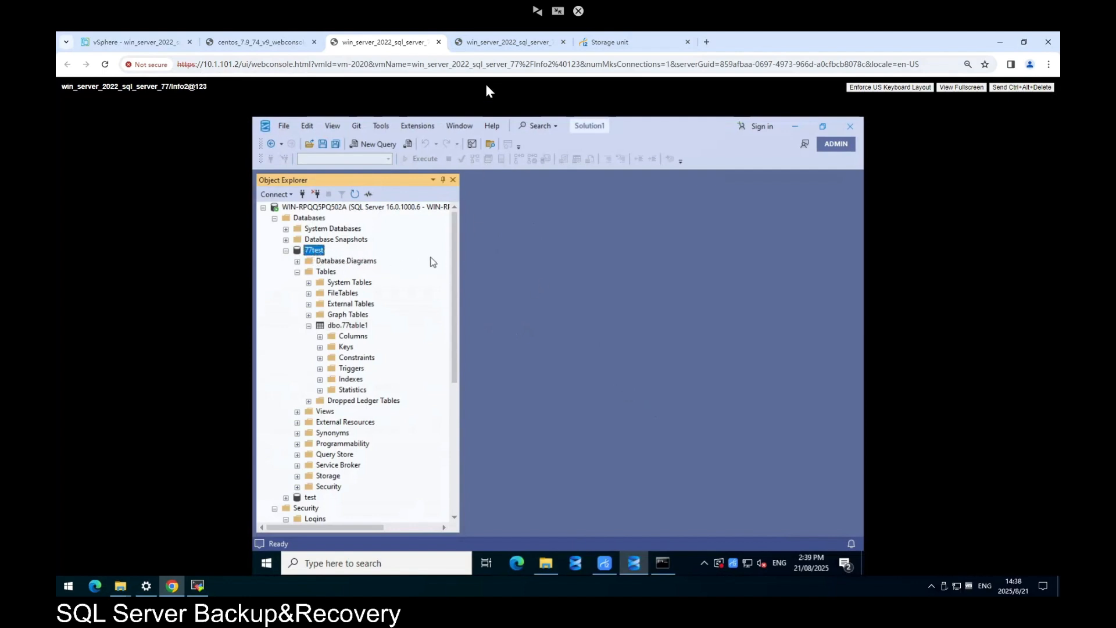
left_click(509, 47)
Check the server roles of the NT AUTHORITY\SYSTEM login on the SQL Server 77 machine
scroll(292, 503, "down", 1)
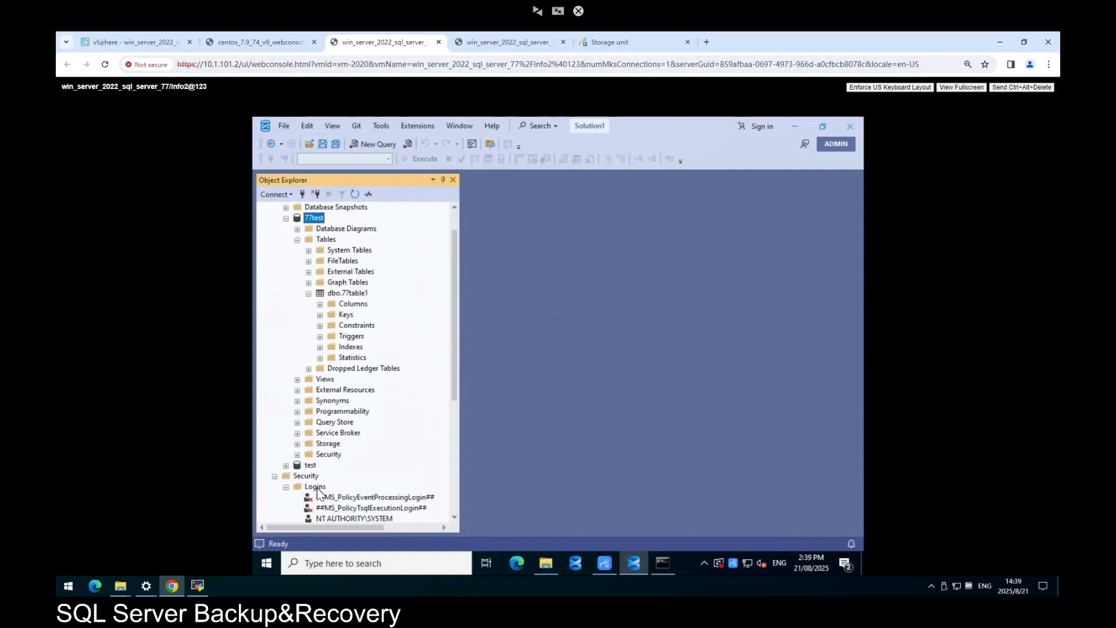
scroll(318, 492, "down", 2)
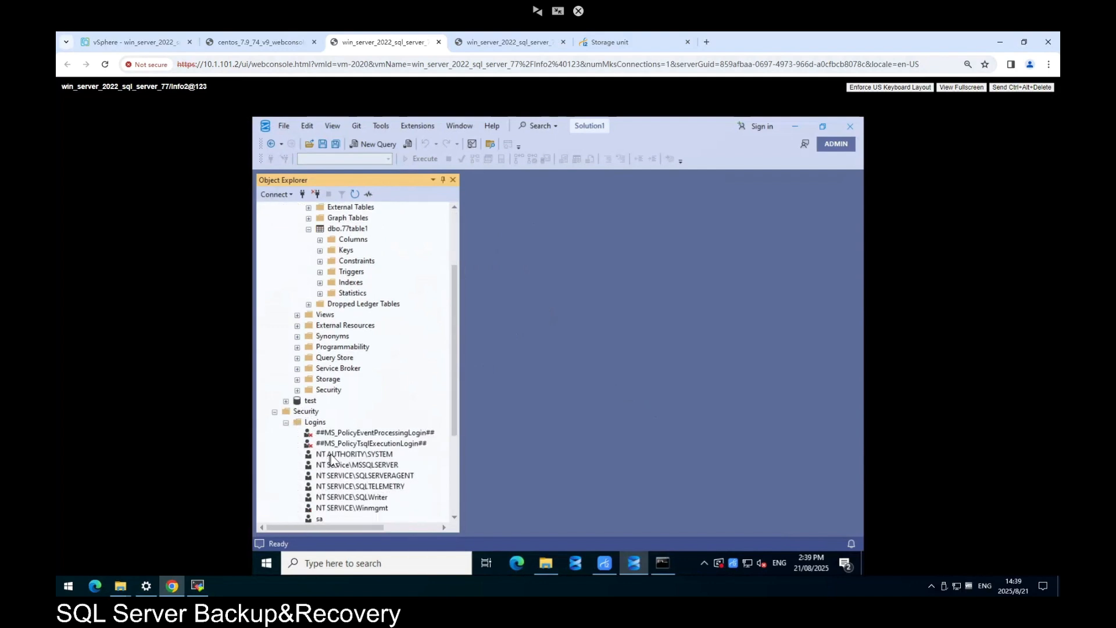
left_click(328, 456)
double_click(381, 453)
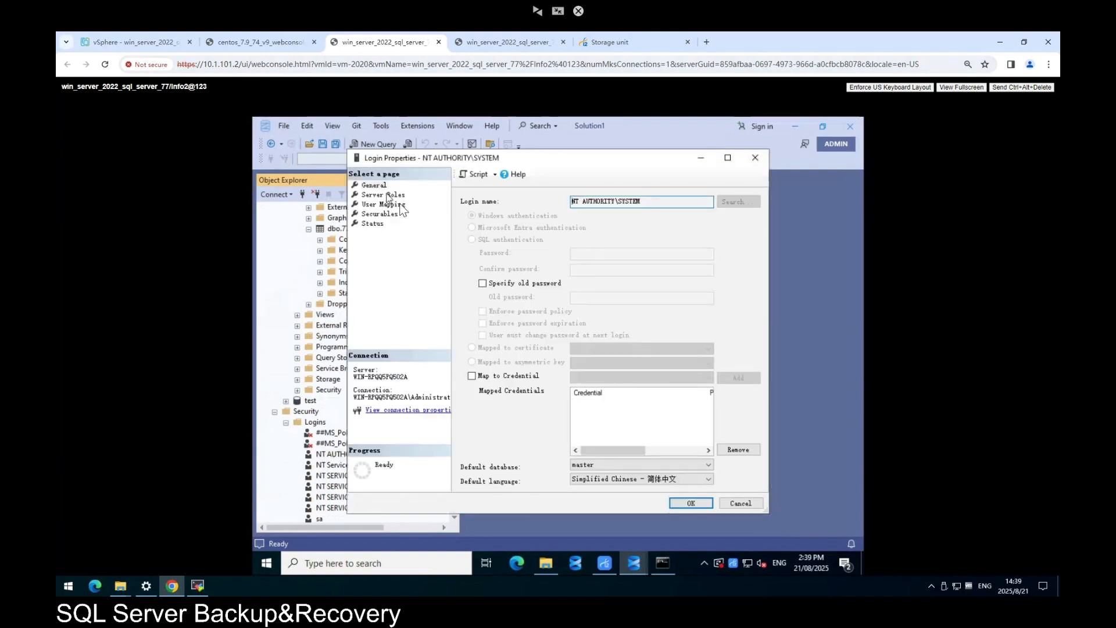
left_click(399, 197)
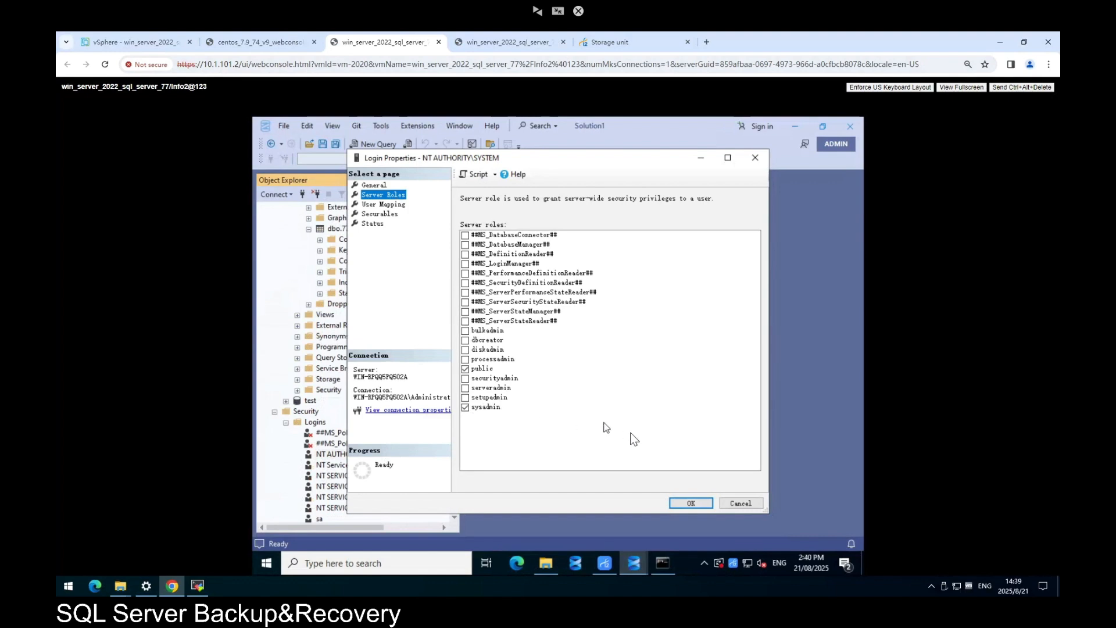
left_click(699, 500)
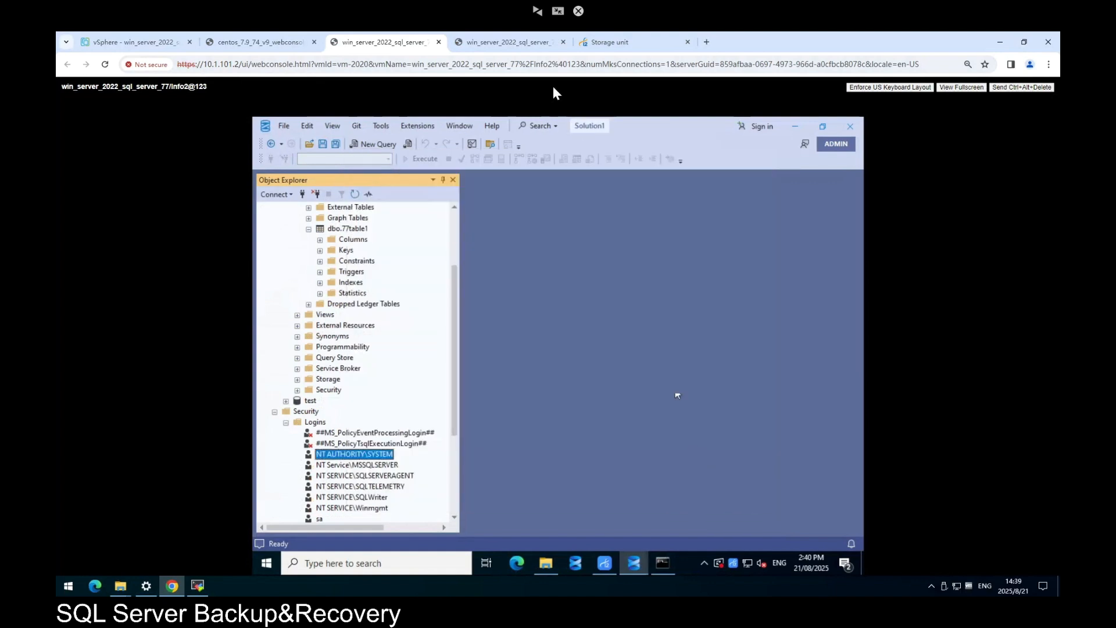
Check the server roles of the NT AUTHORITY\SYSTEM login on the SQL Server 72 machine
left_click(520, 46)
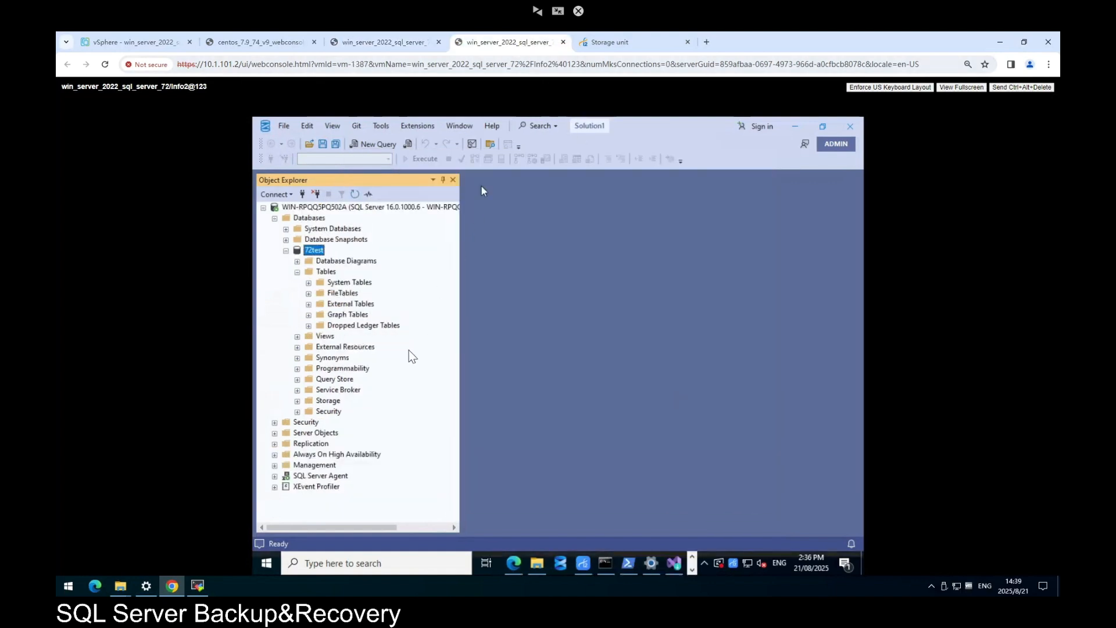
left_click(275, 423)
left_click(286, 433)
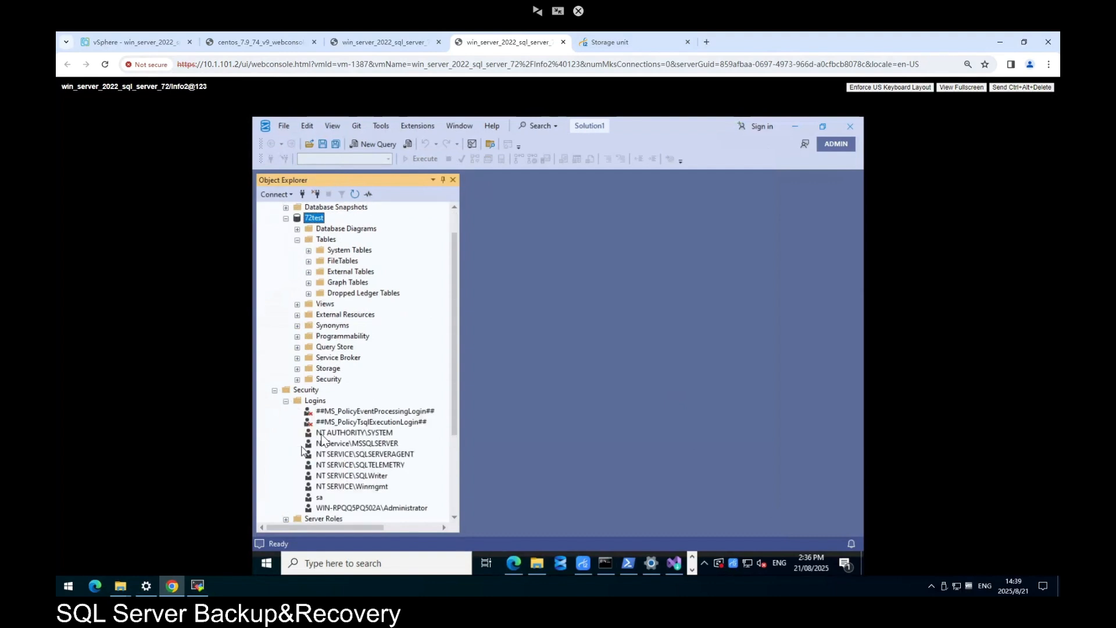
left_click(333, 433)
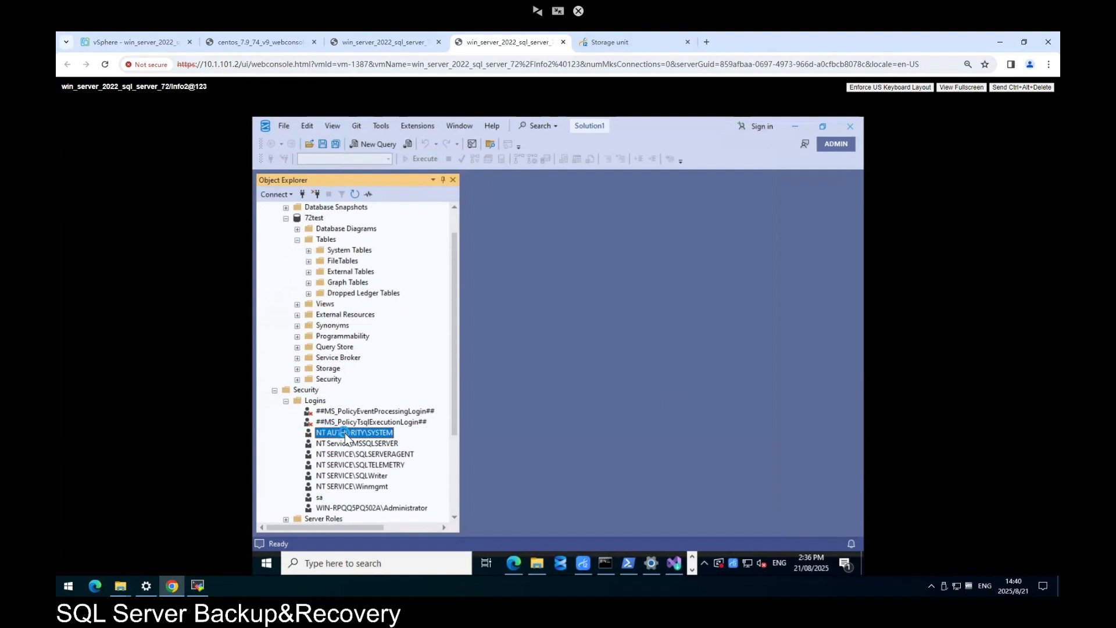
double_click(345, 434)
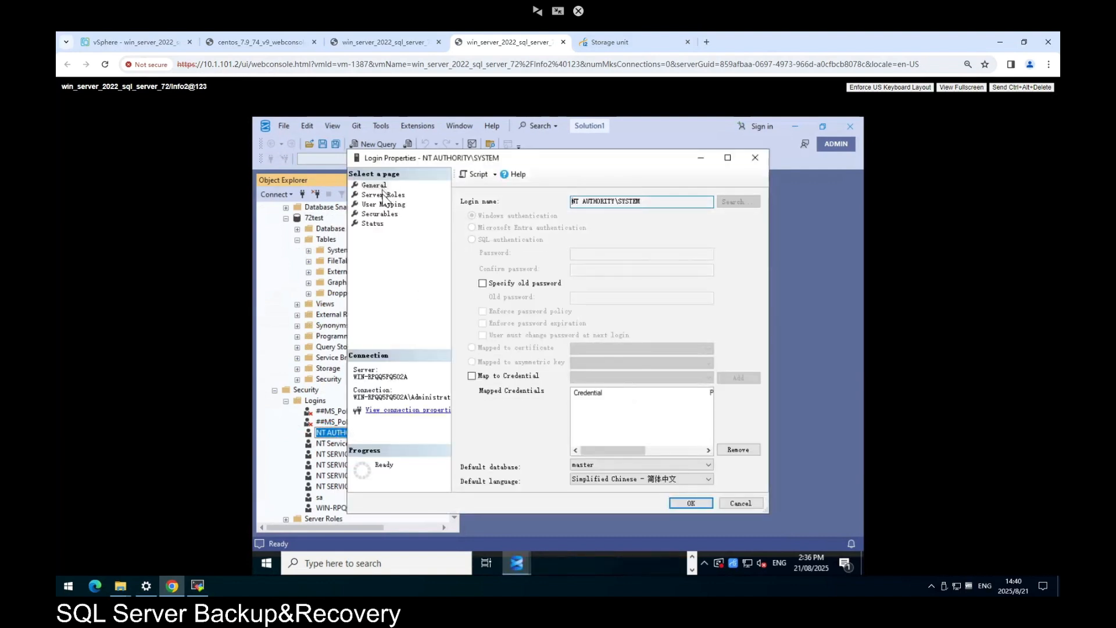
left_click(383, 195)
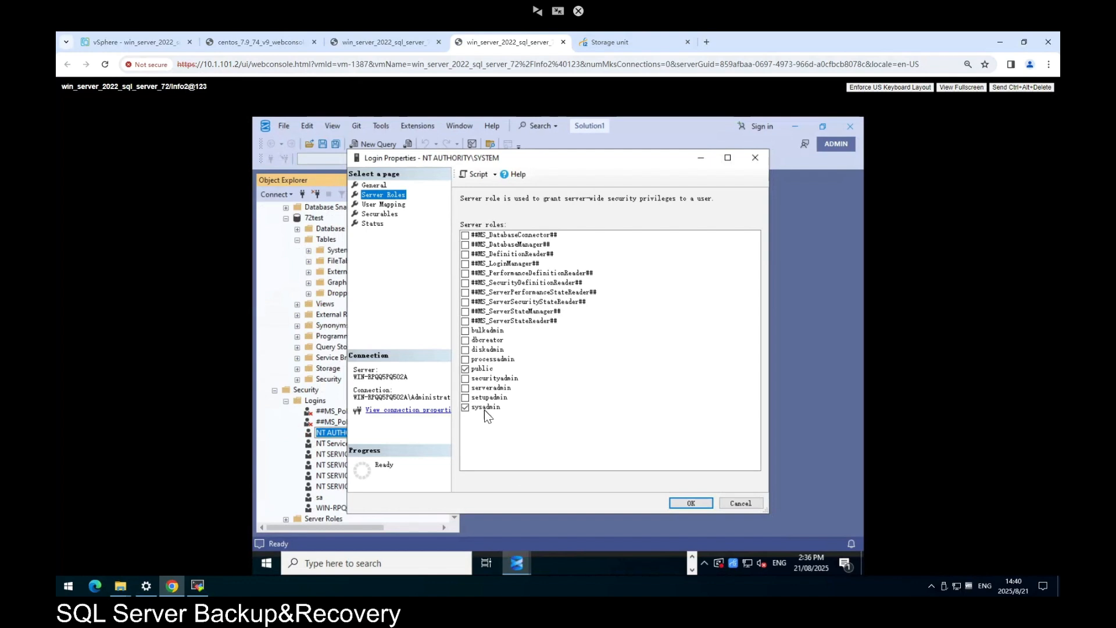
left_click(678, 503)
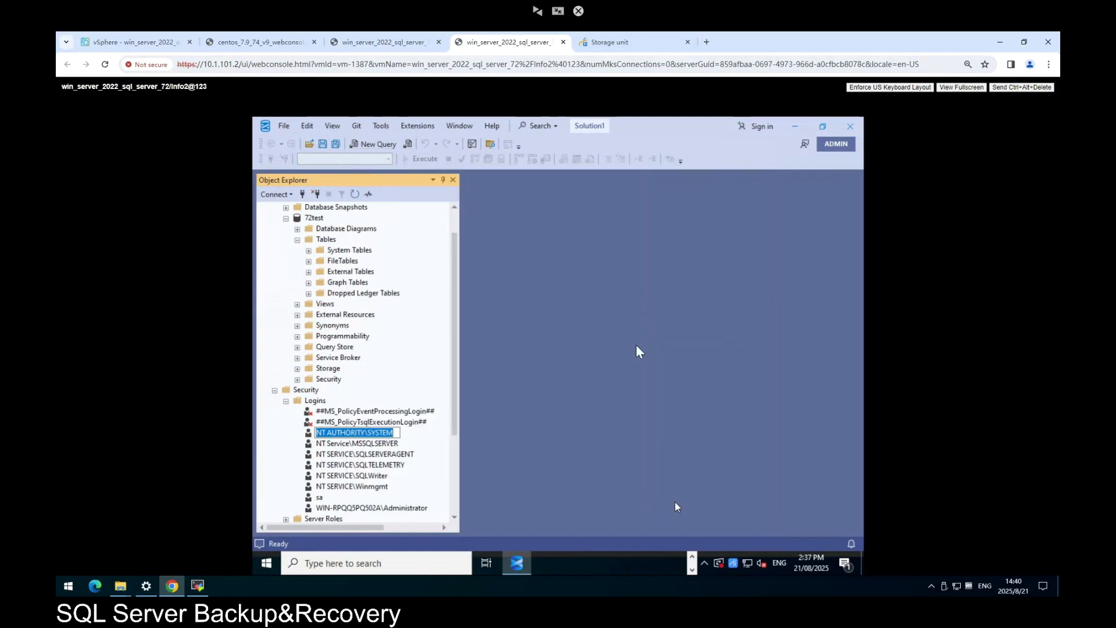
View the DR backup node list in the management console and check the role setup of the 72win_server_recovery node
left_click(606, 41)
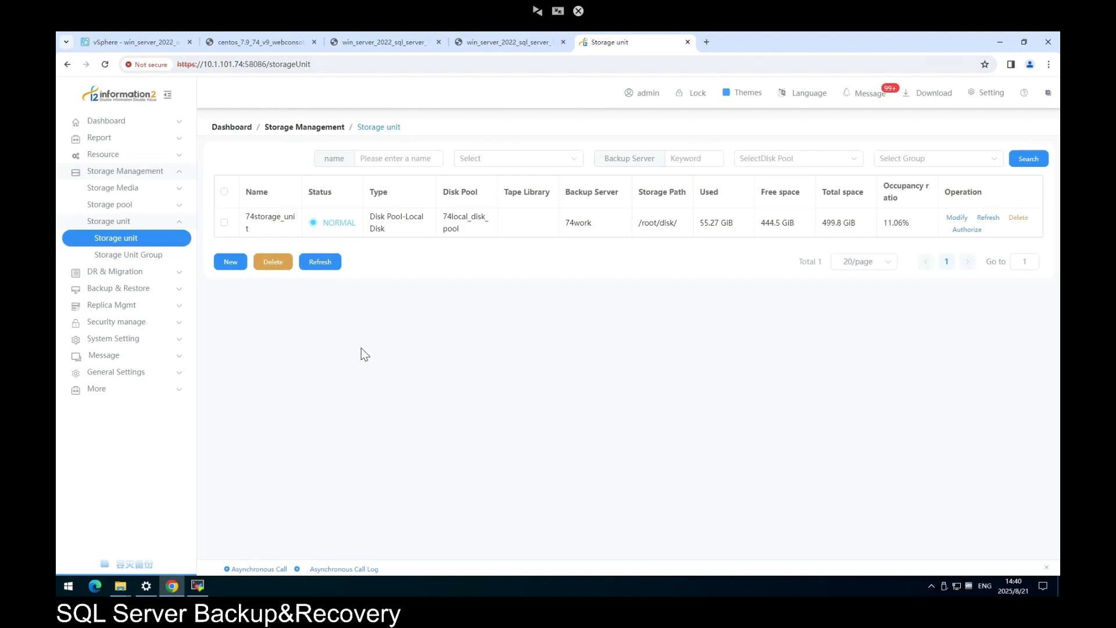
left_click(129, 156)
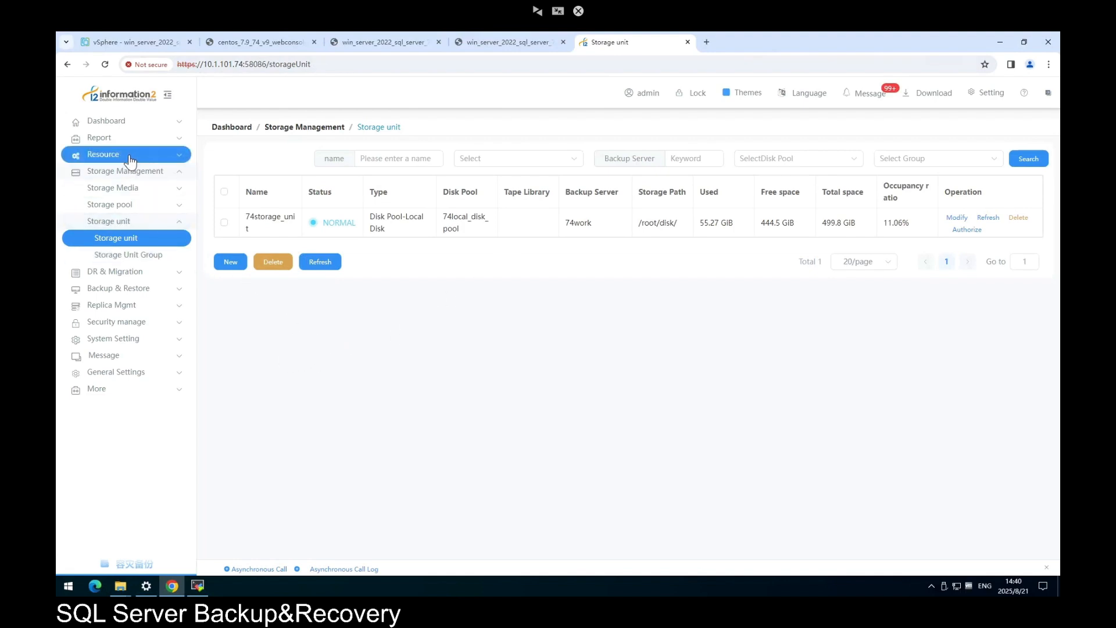
left_click(131, 174)
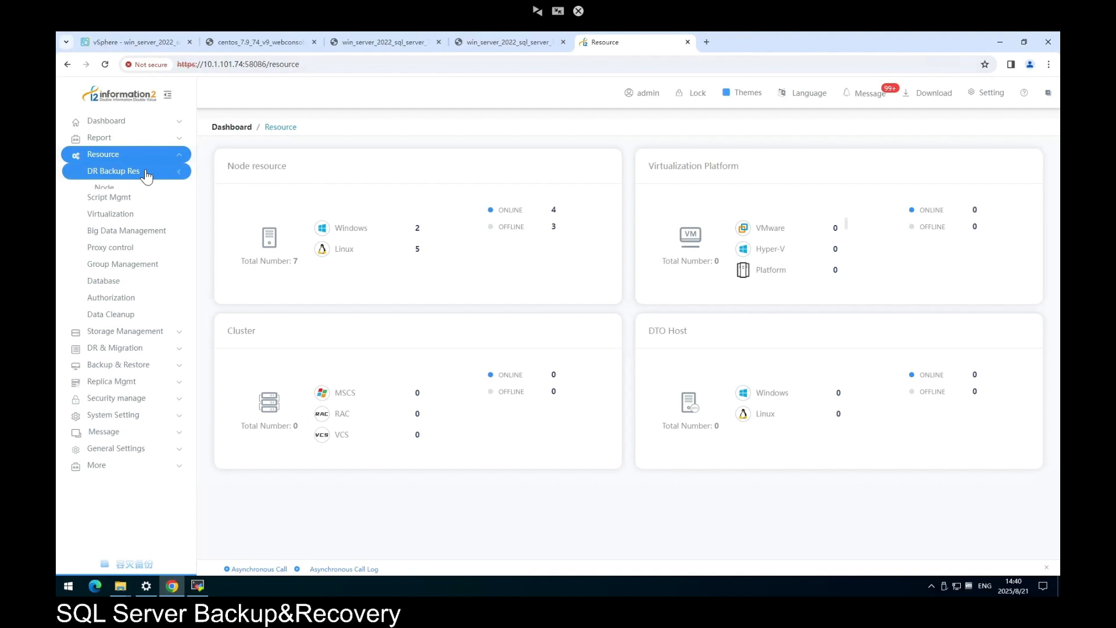
left_click(146, 188)
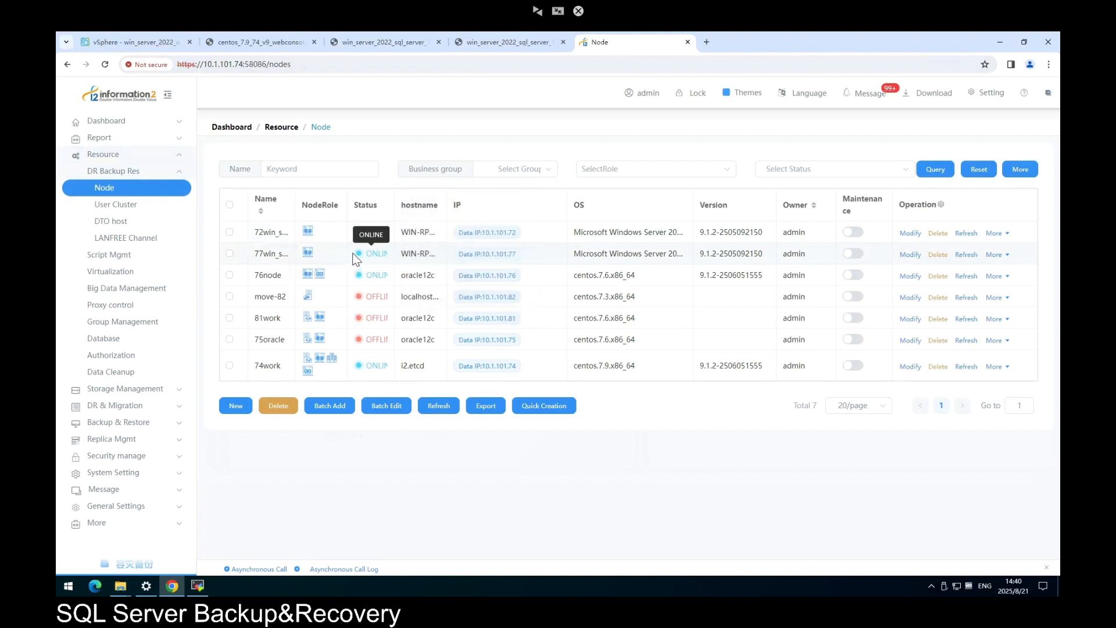
left_click(908, 233)
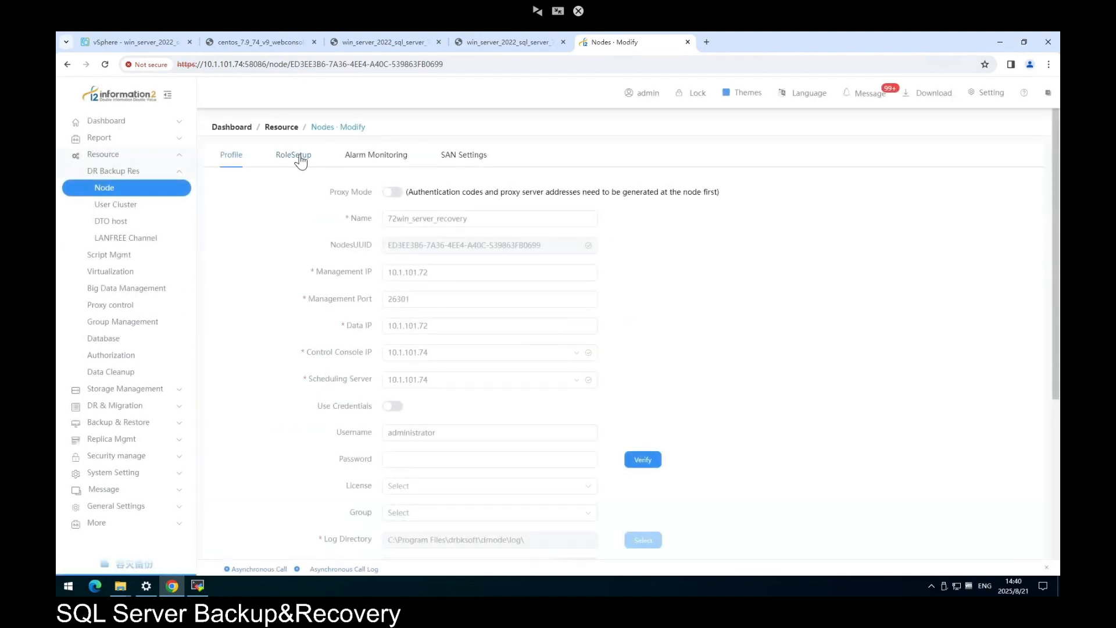
left_click(292, 158)
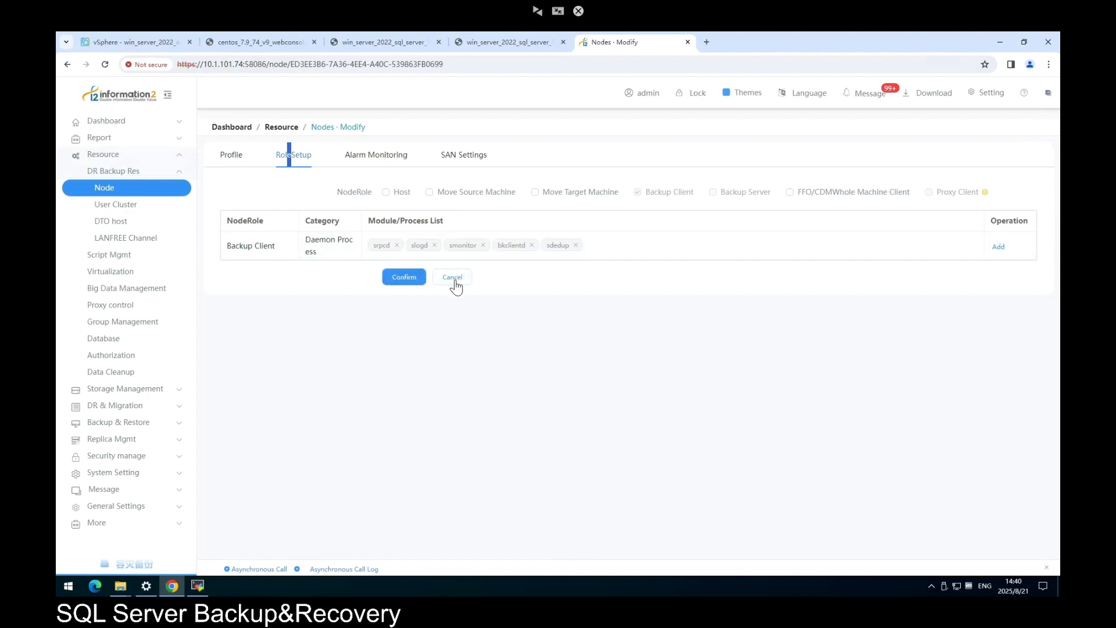
left_click(404, 278)
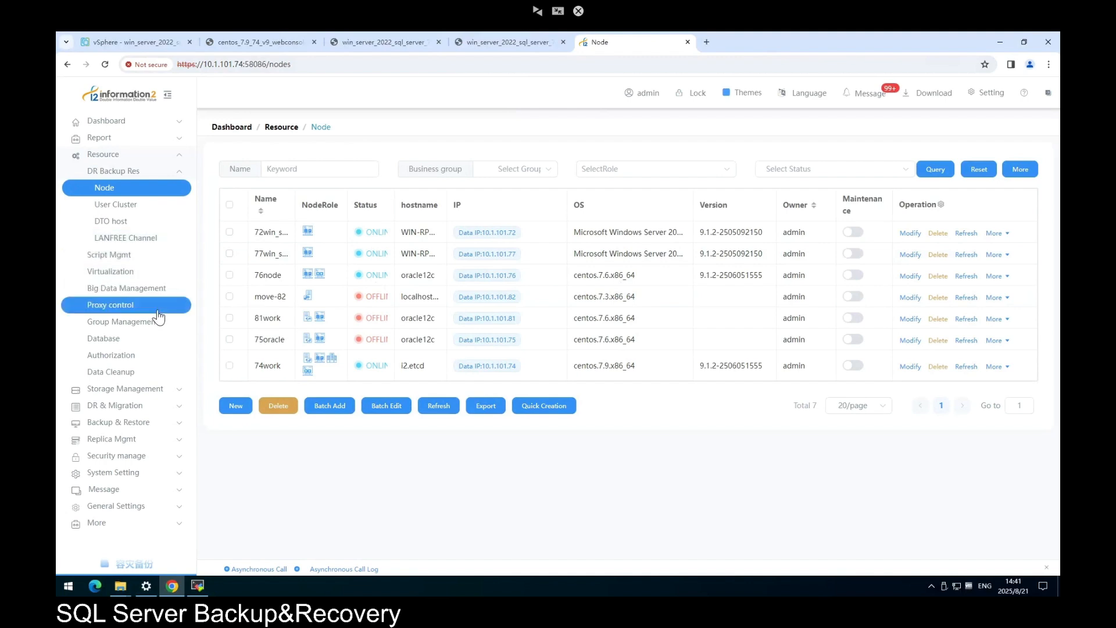
Register a new single-server SQLServer database resource on node 72win_server_recovery with its discovered instance
left_click(135, 343)
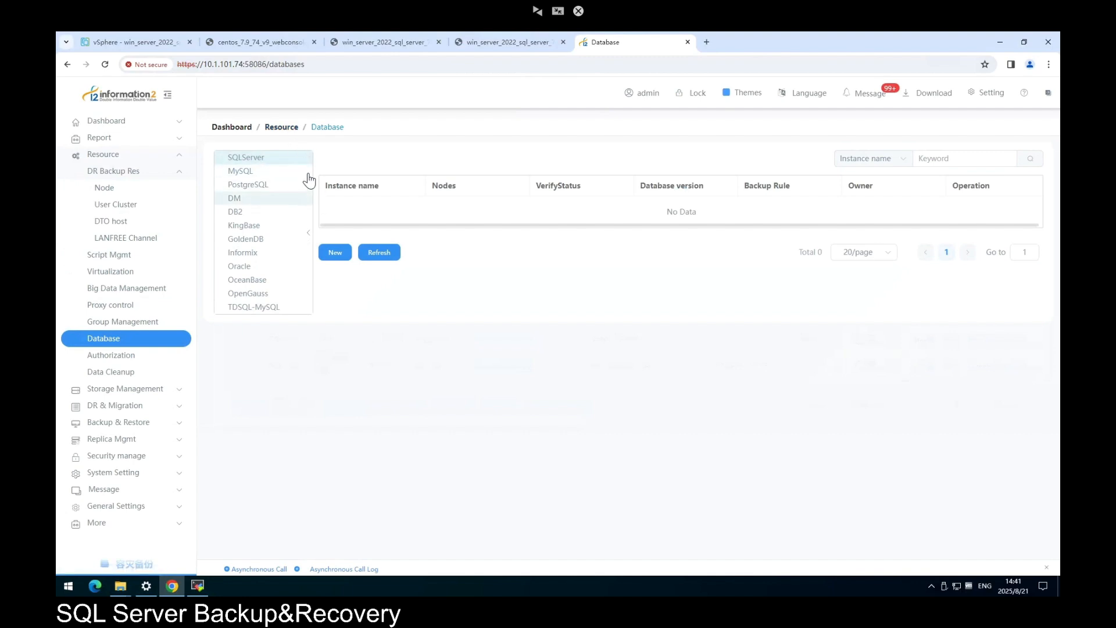
left_click(337, 255)
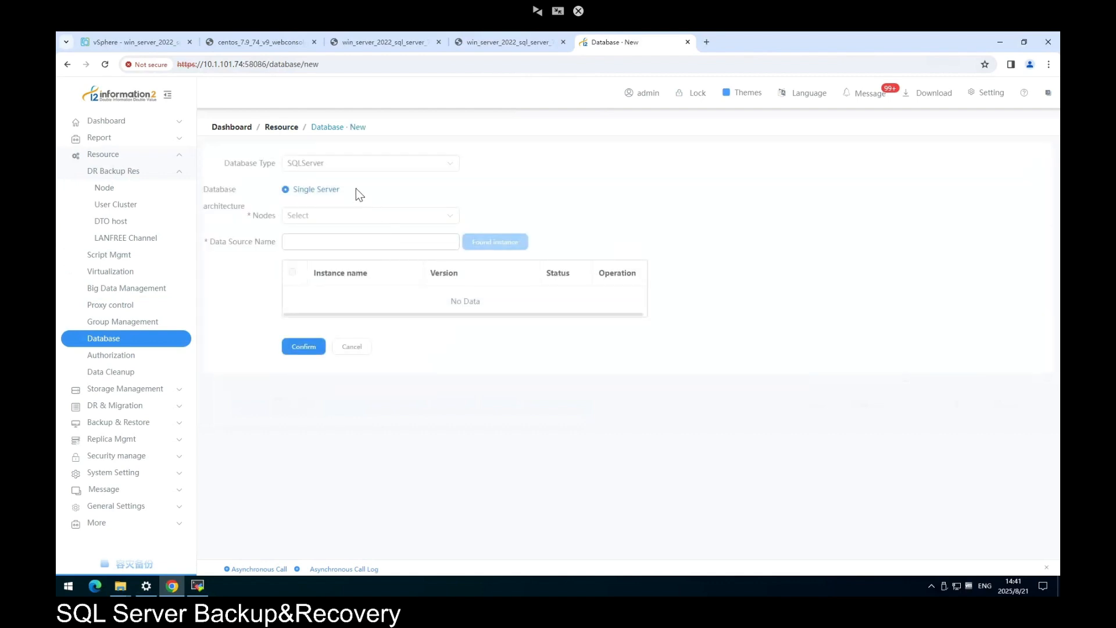
left_click(333, 219)
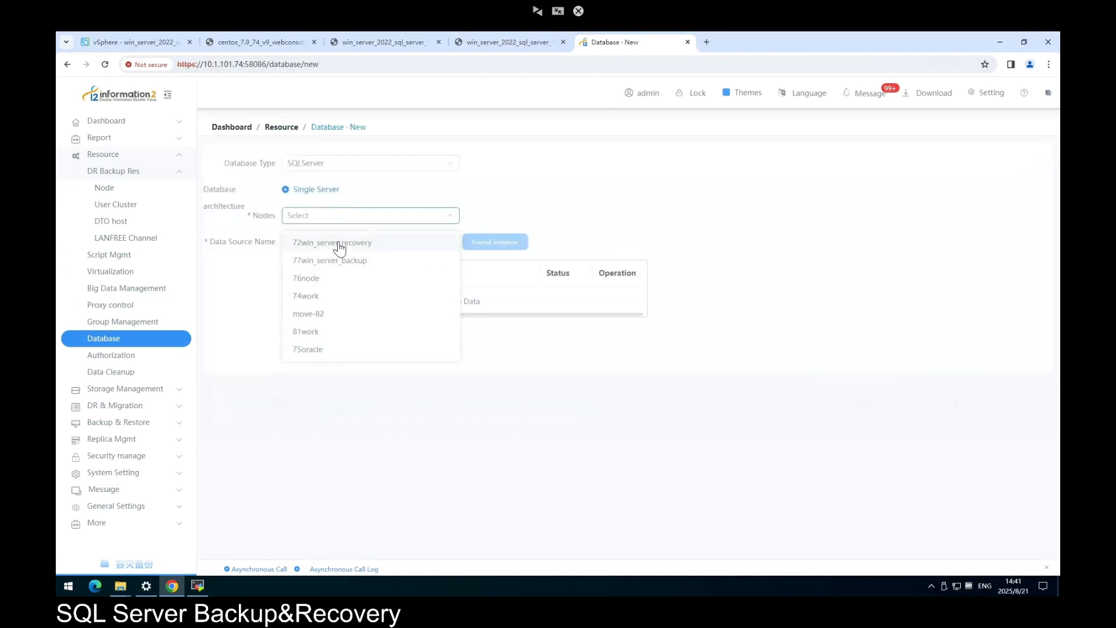
left_click(338, 246)
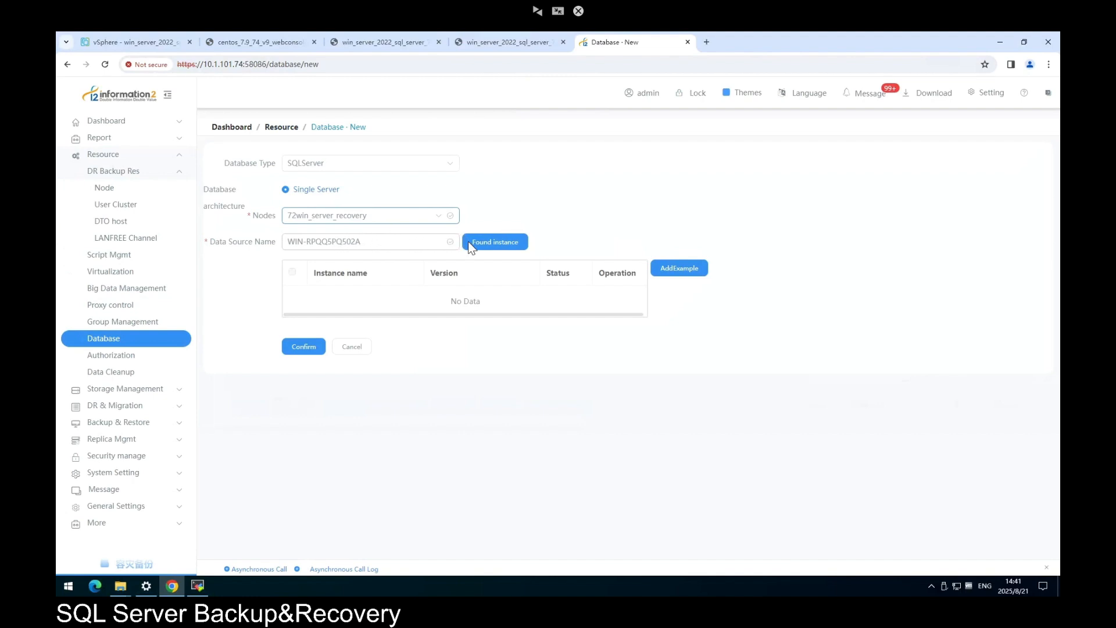
left_click(483, 239)
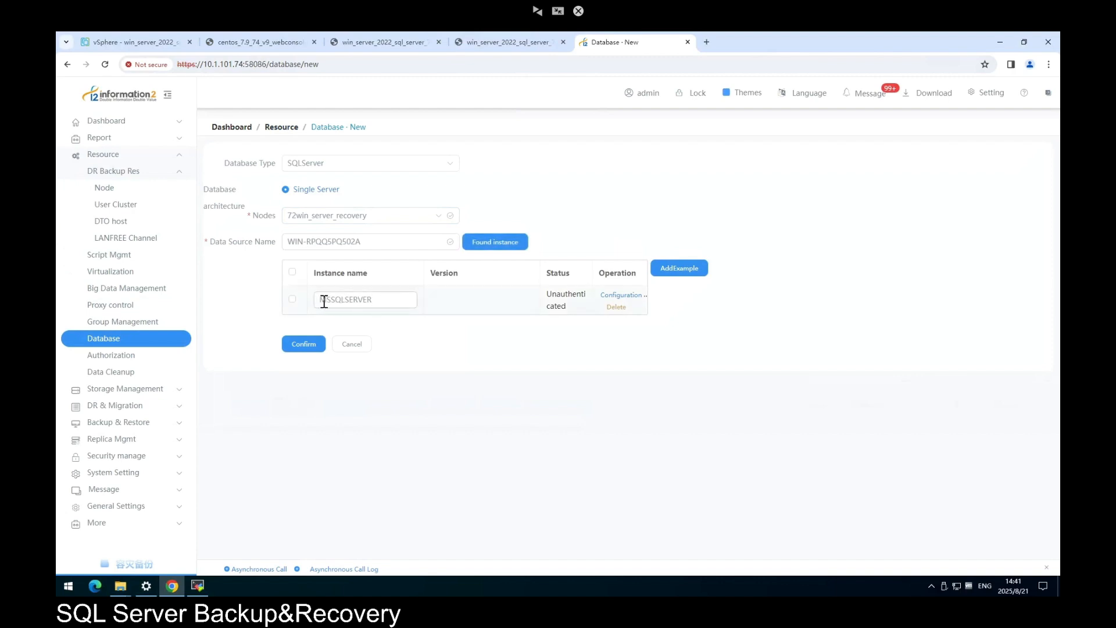
left_click(304, 346)
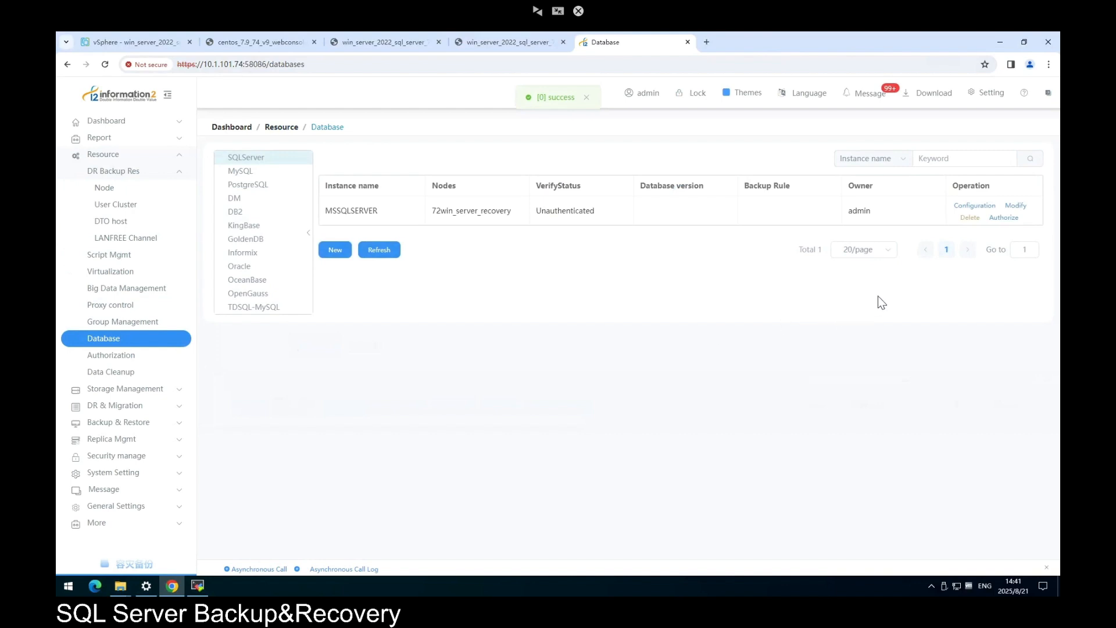
Configure the MSSQLSERVER instance on 72win_server_recovery with the Shared Memory protocol and ODBC Driver 17, authenticate it and save
left_click(985, 206)
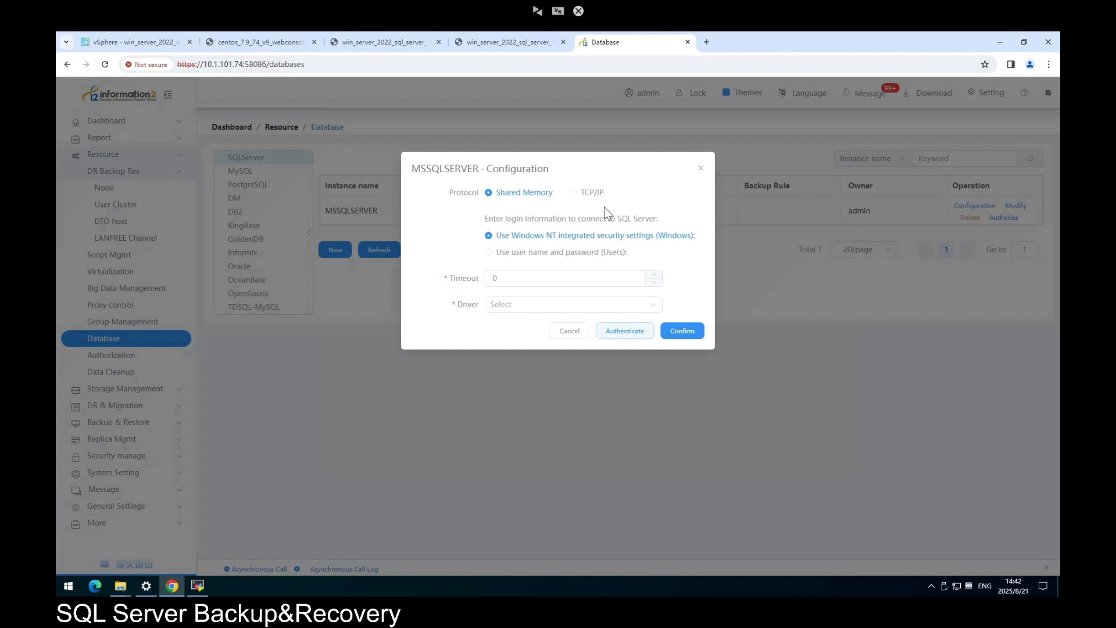
left_click(586, 195)
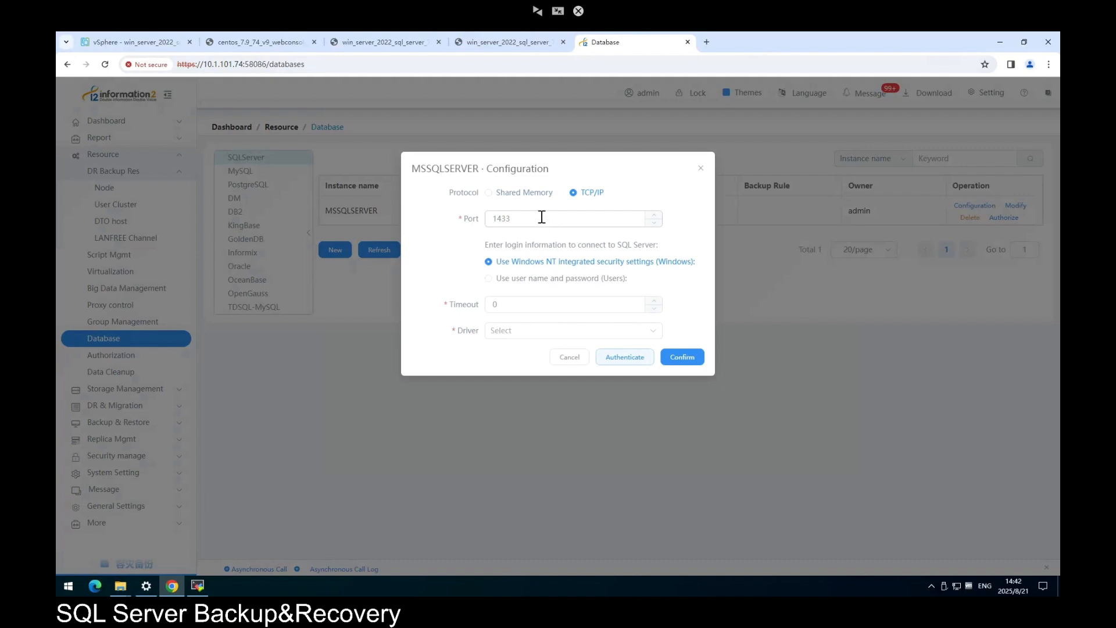
left_click(521, 198)
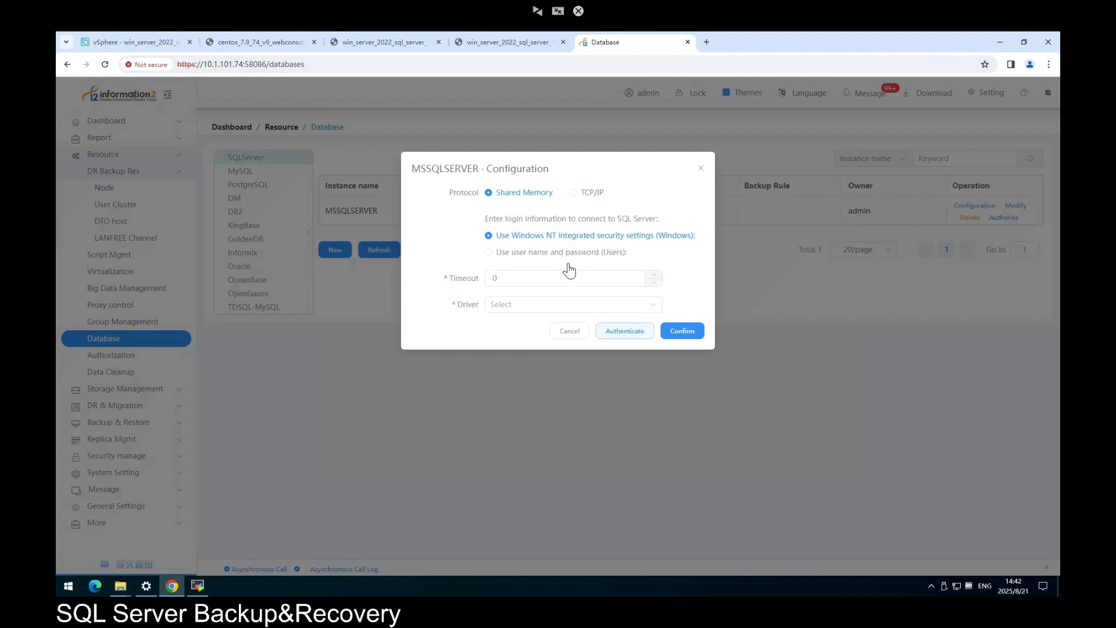
left_click(549, 311)
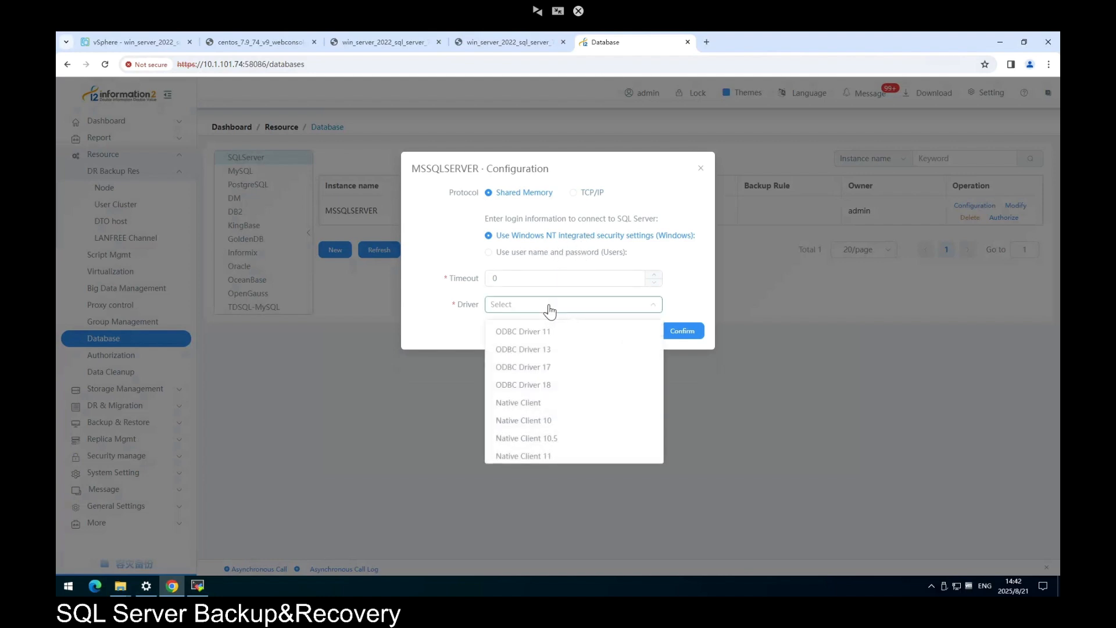
left_click(565, 368)
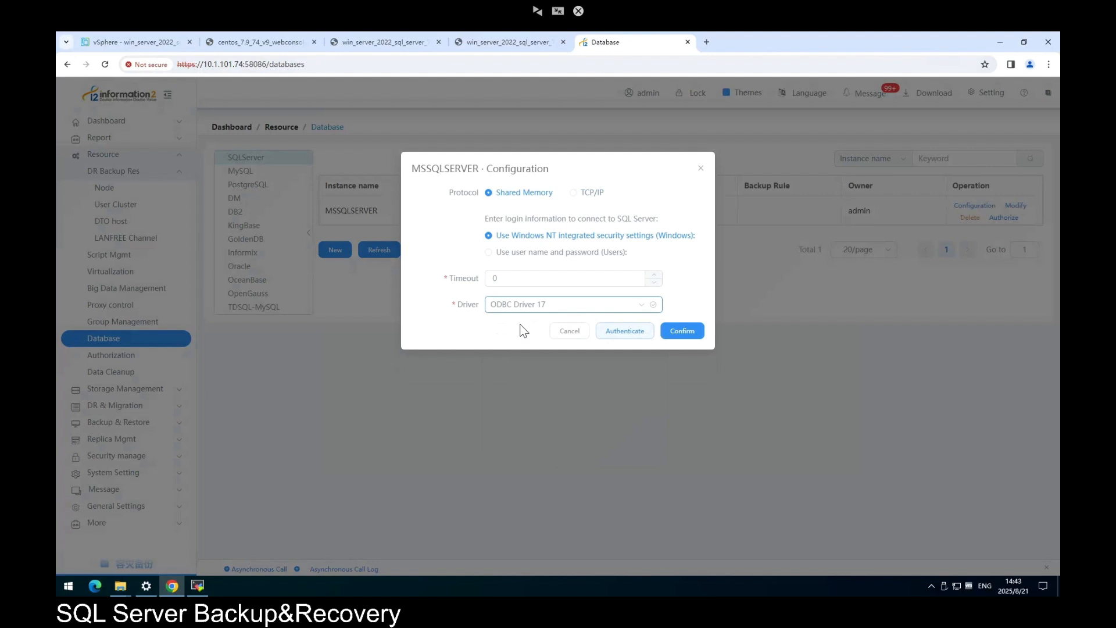
left_click(623, 330)
left_click(681, 330)
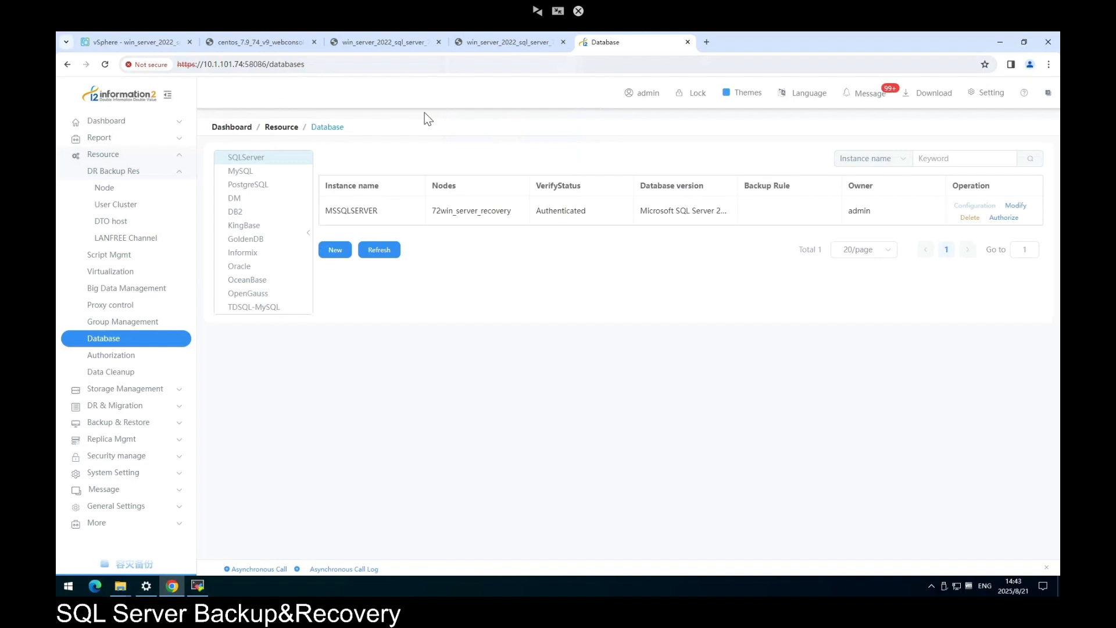
Check the installed ODBC drivers on the SQL Server 72 machine in ODBC Data Sources (64-bit)
left_click(497, 41)
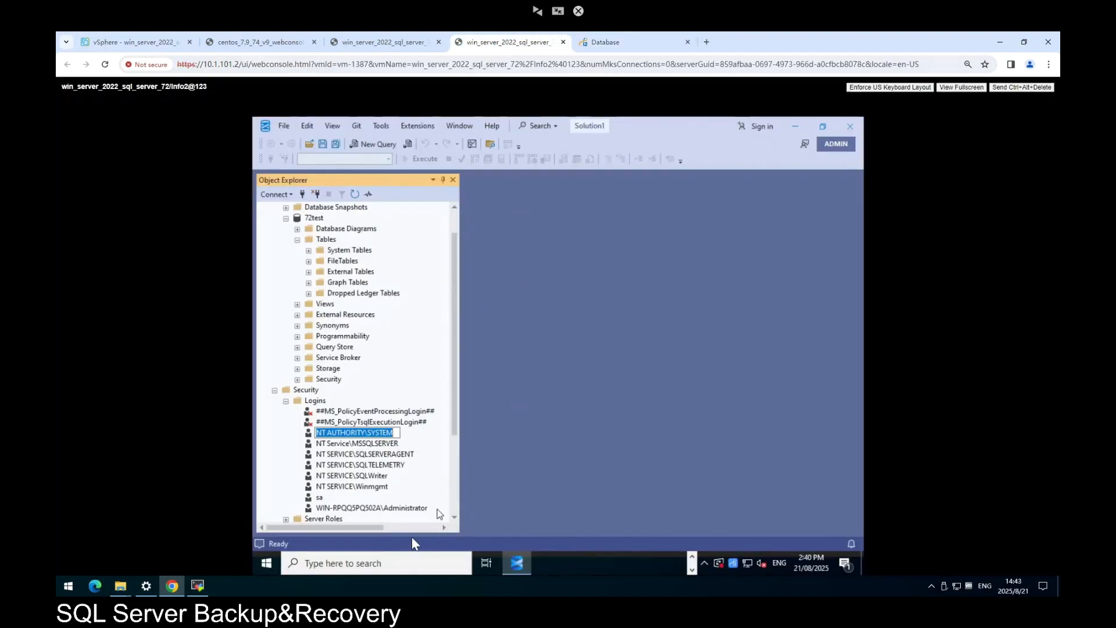
left_click(405, 563)
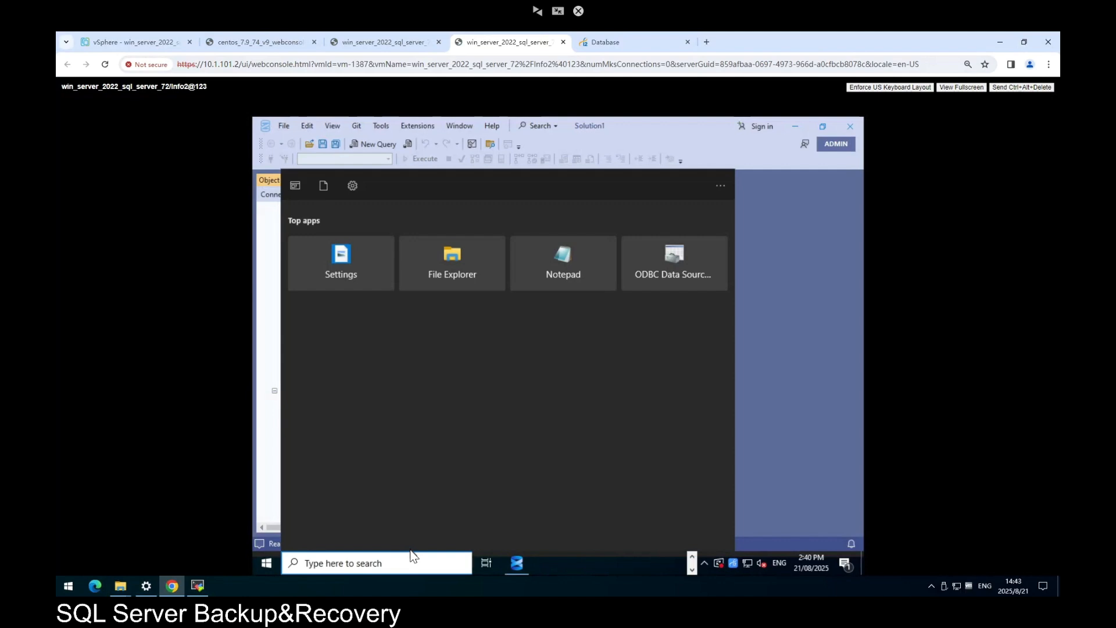
type("ODBC Data")
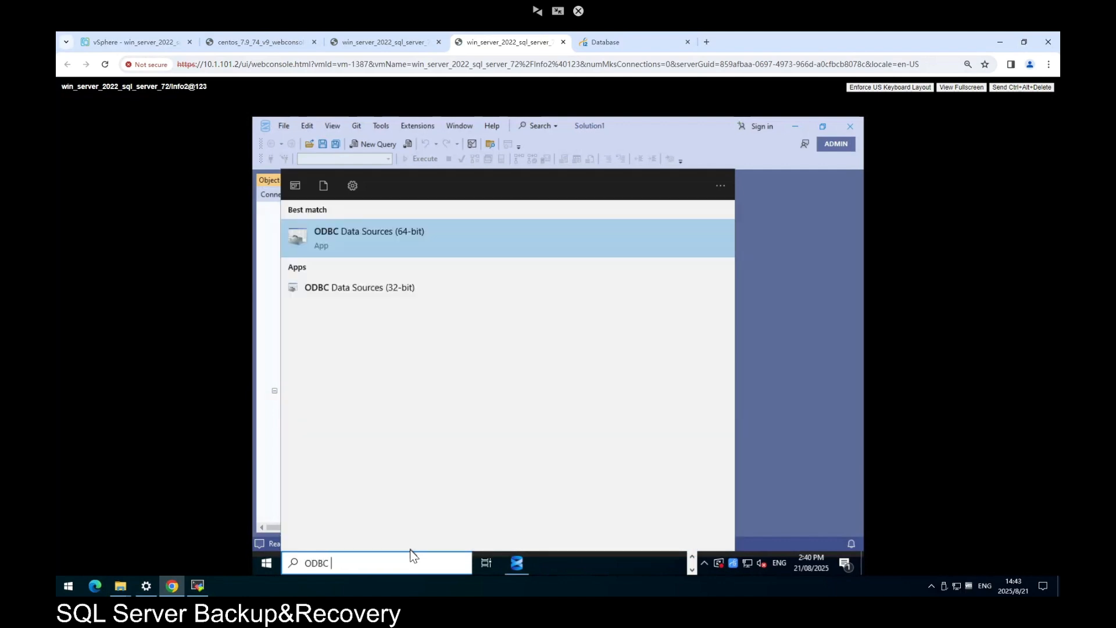
type(" s")
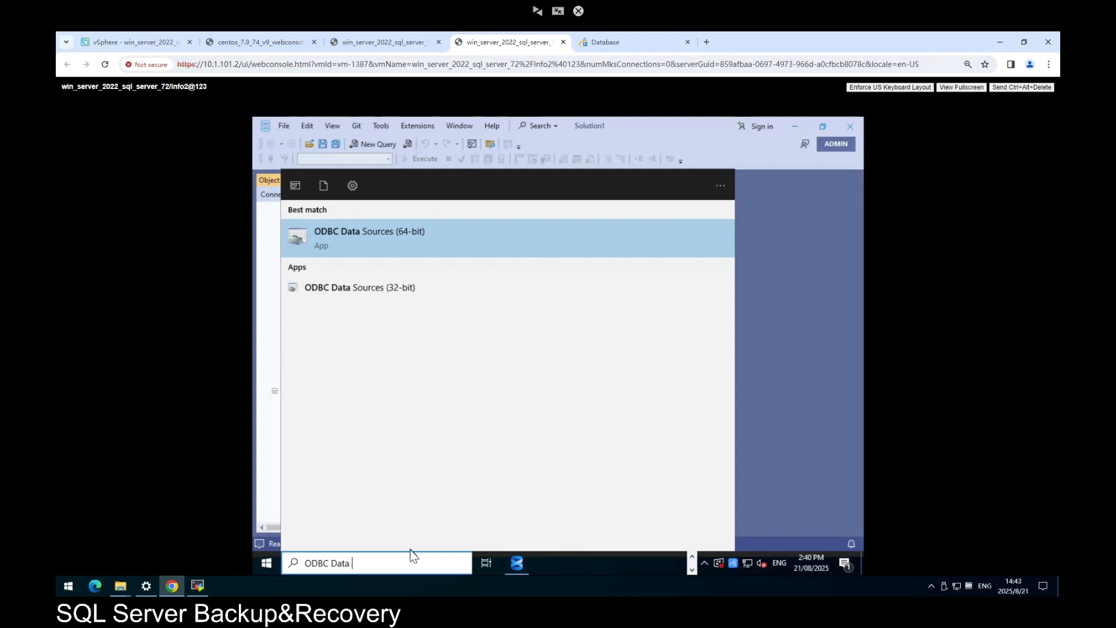
left_click(414, 234)
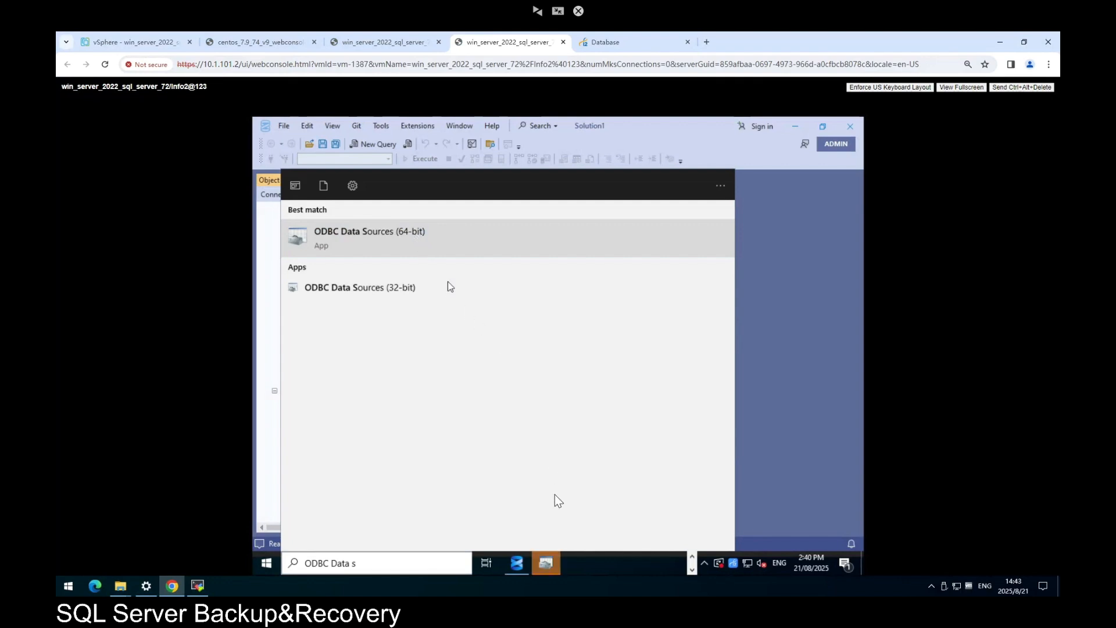
left_click(547, 565)
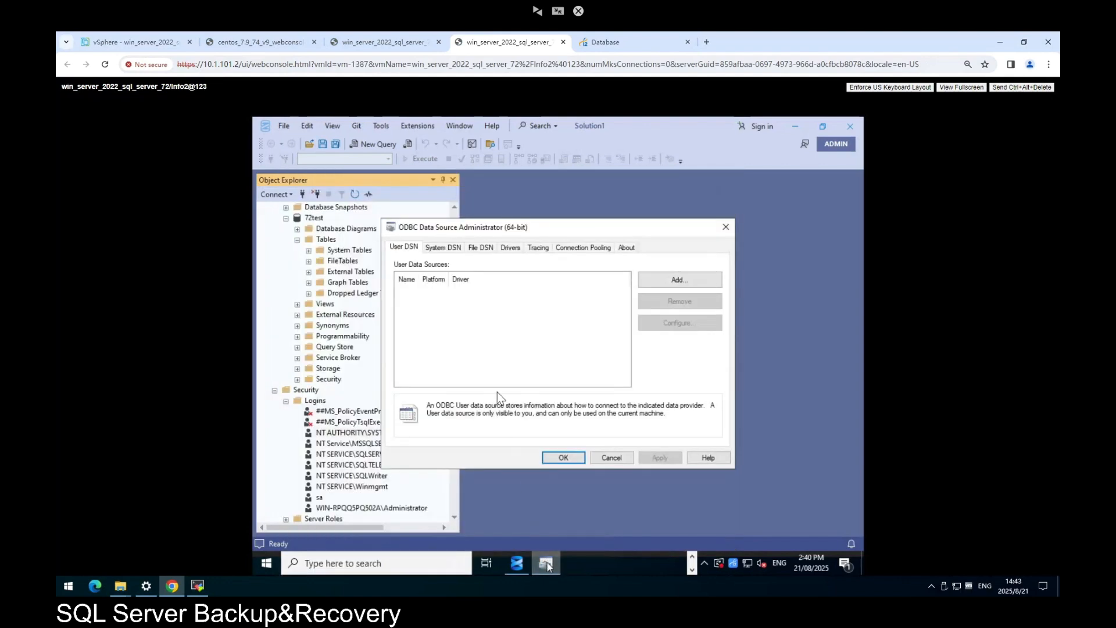
left_click(511, 247)
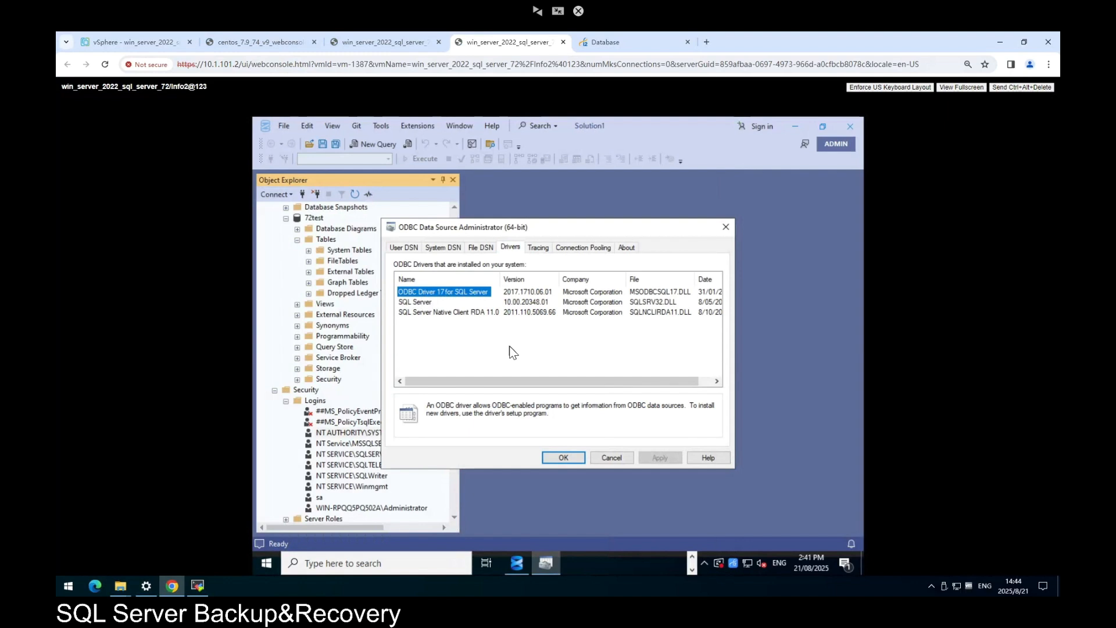
Return to the management console and register a new single-server SQLServer database resource on node 77win_server_backup with its discovered instance
left_click(607, 43)
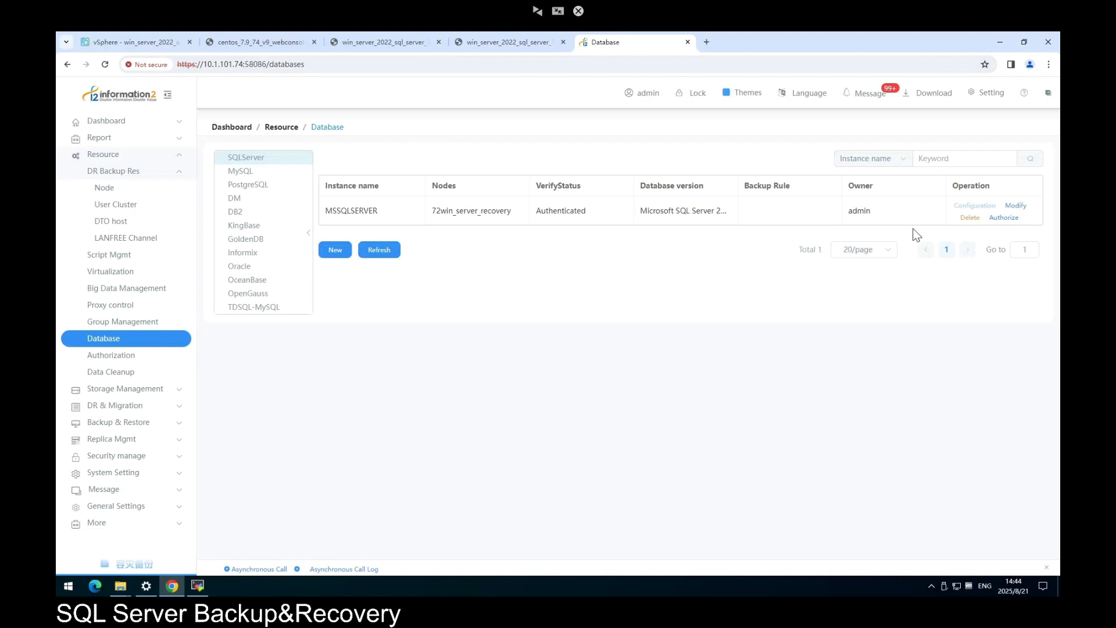
left_click(331, 253)
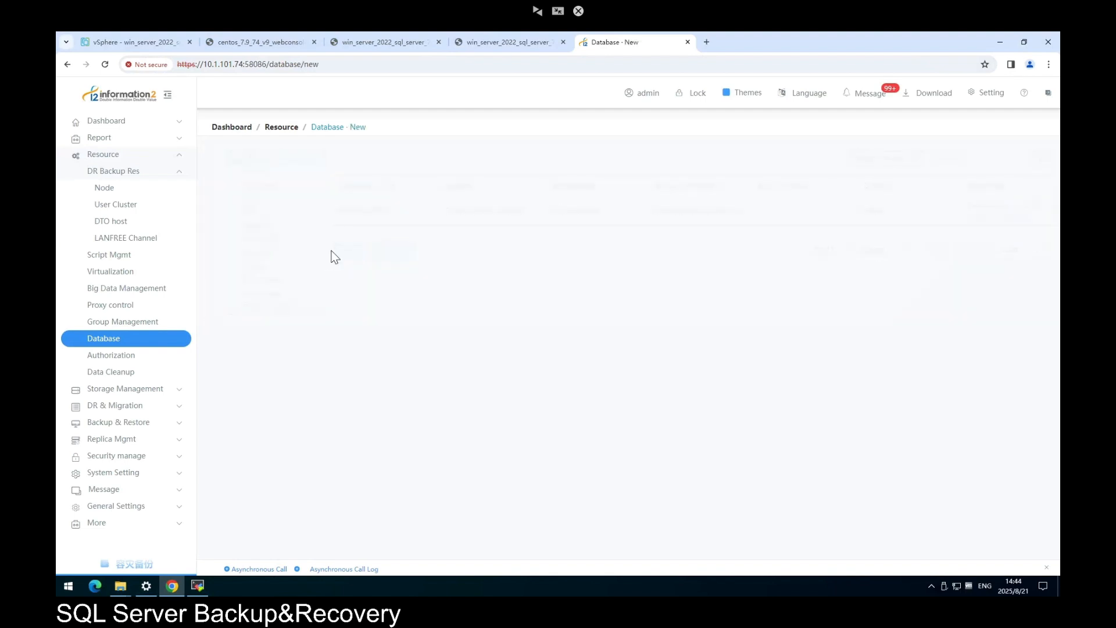
left_click(372, 215)
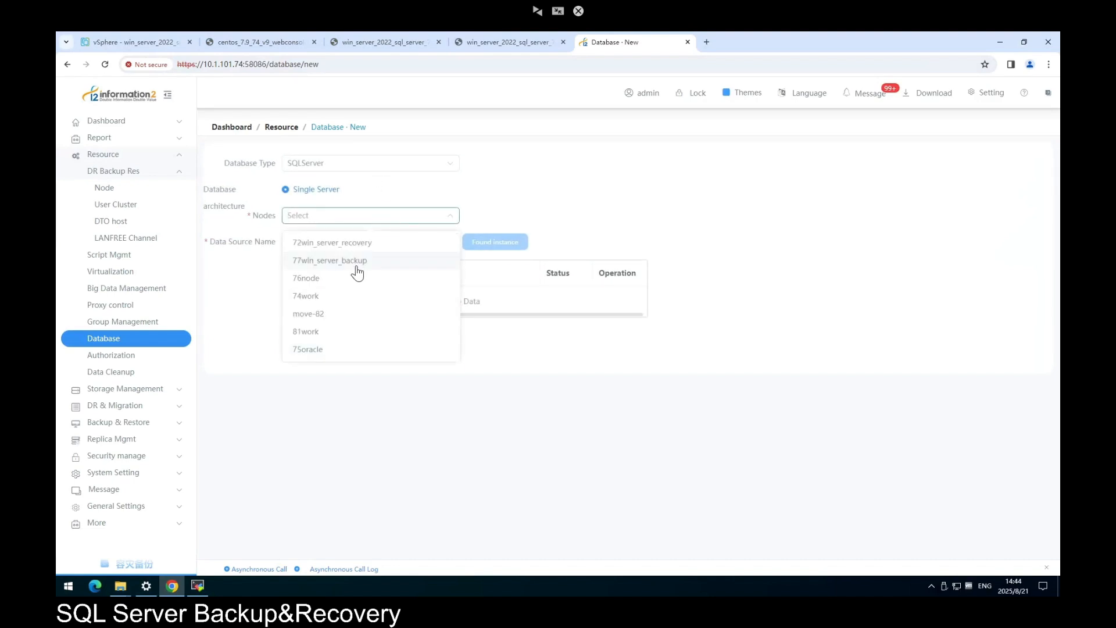
left_click(356, 259)
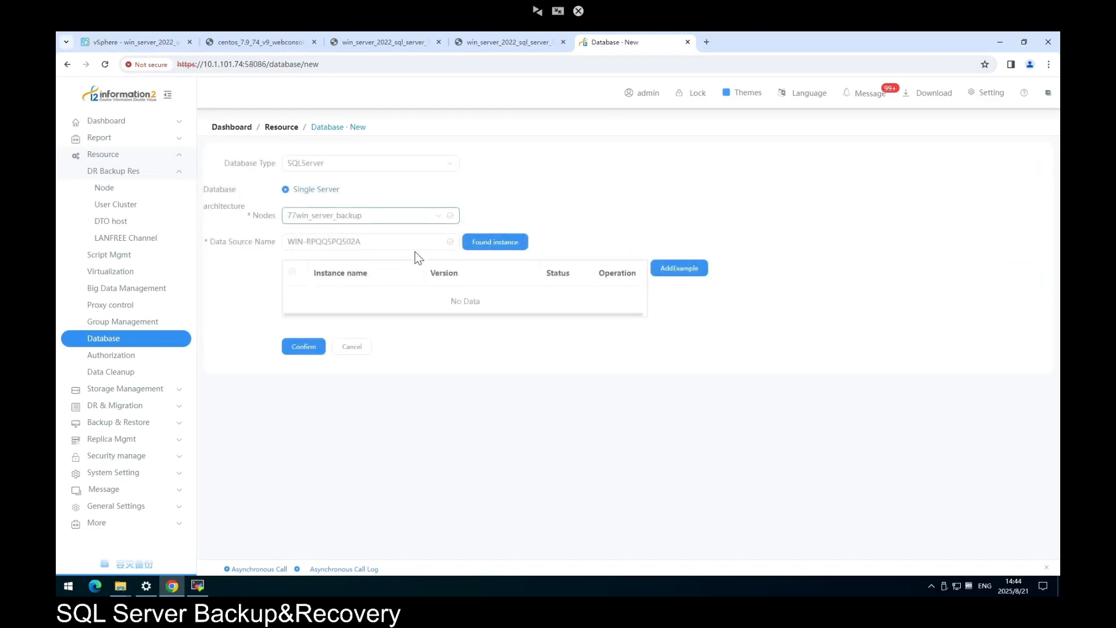
left_click(497, 247)
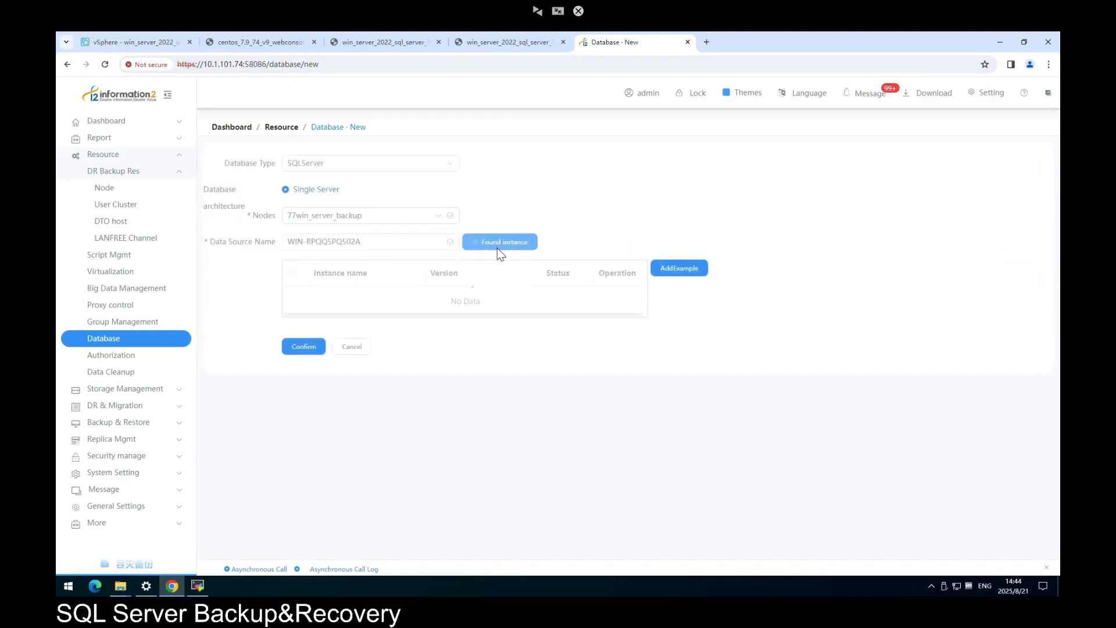
left_click(307, 344)
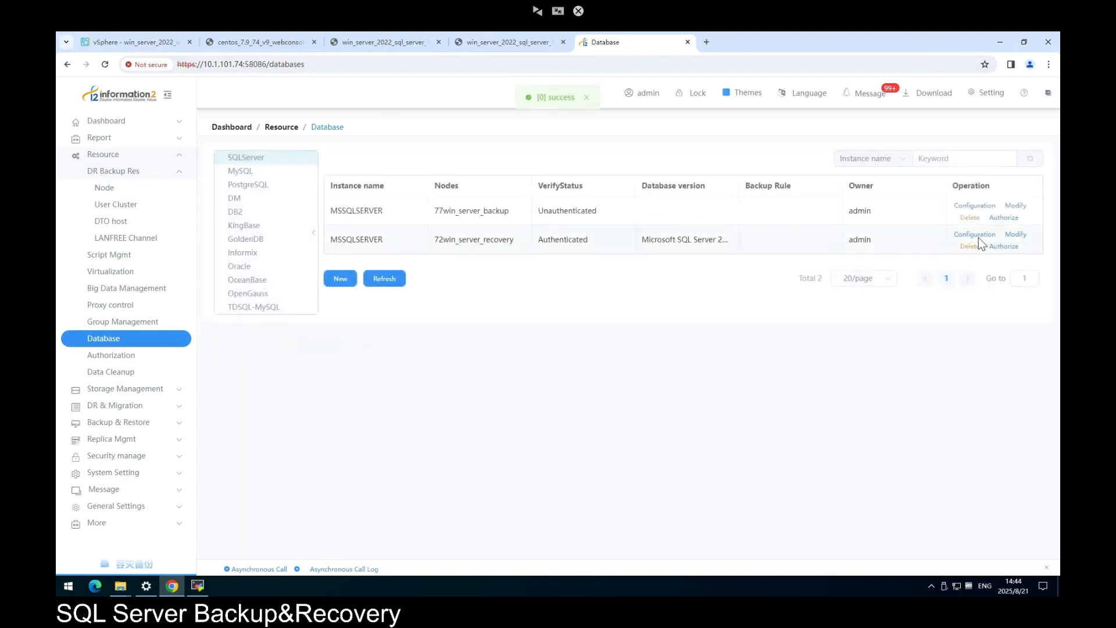
Configure the MSSQLSERVER instance on 77win_server_backup with ODBC Driver 17, authenticate it and save
left_click(979, 205)
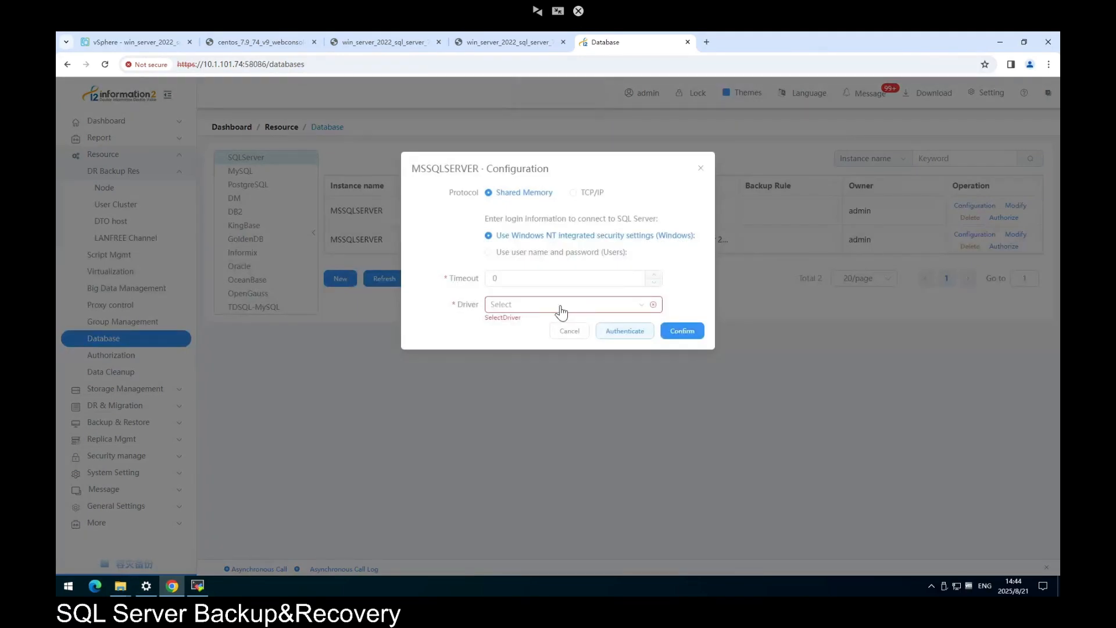
left_click(560, 305)
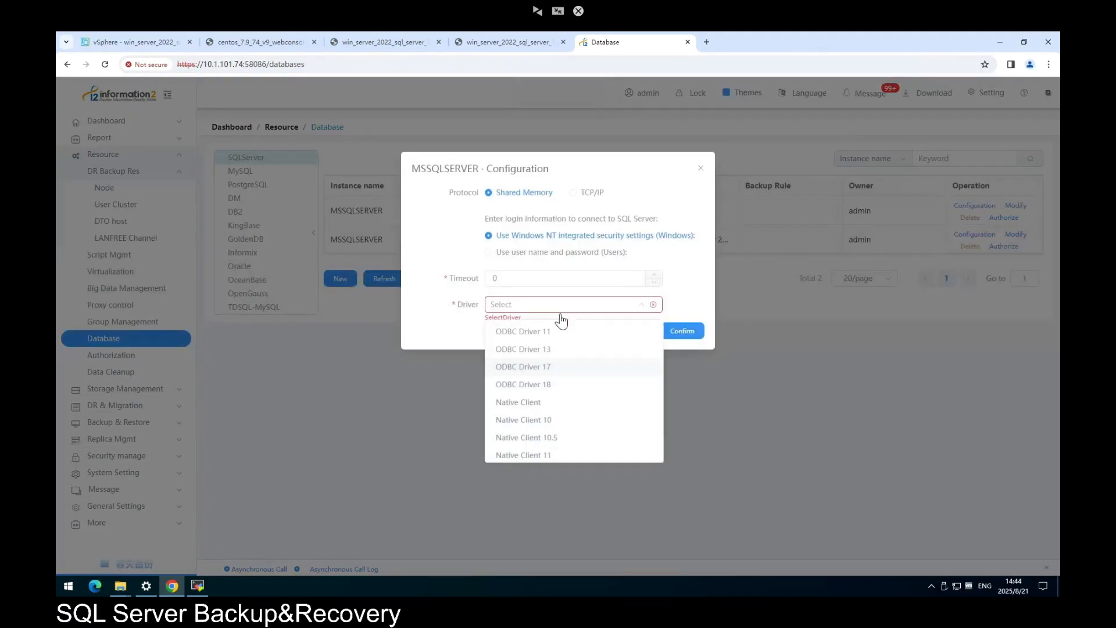
left_click(565, 366)
left_click(637, 328)
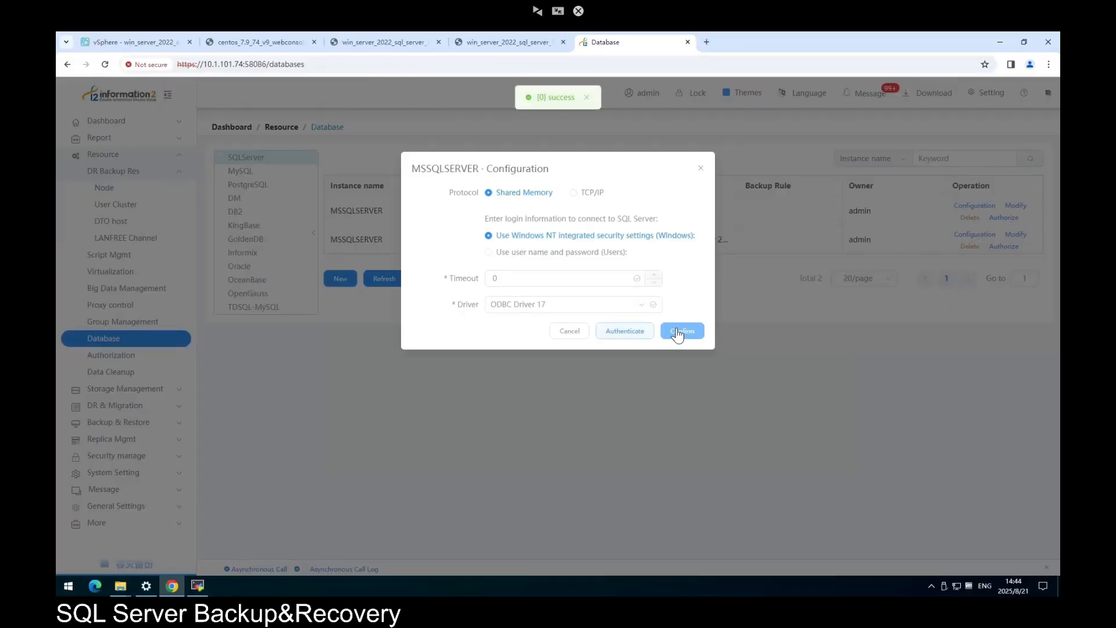
left_click(675, 330)
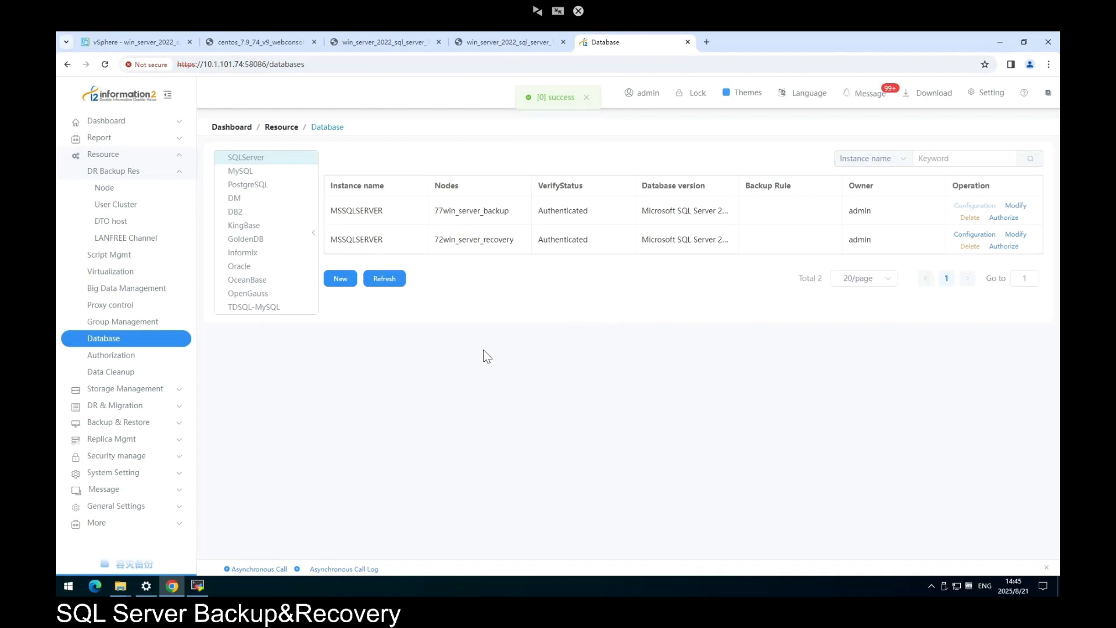
View the top 200 rows of table dbo.77table1 in the 77test database on the SQL Server 77 machine
left_click(364, 41)
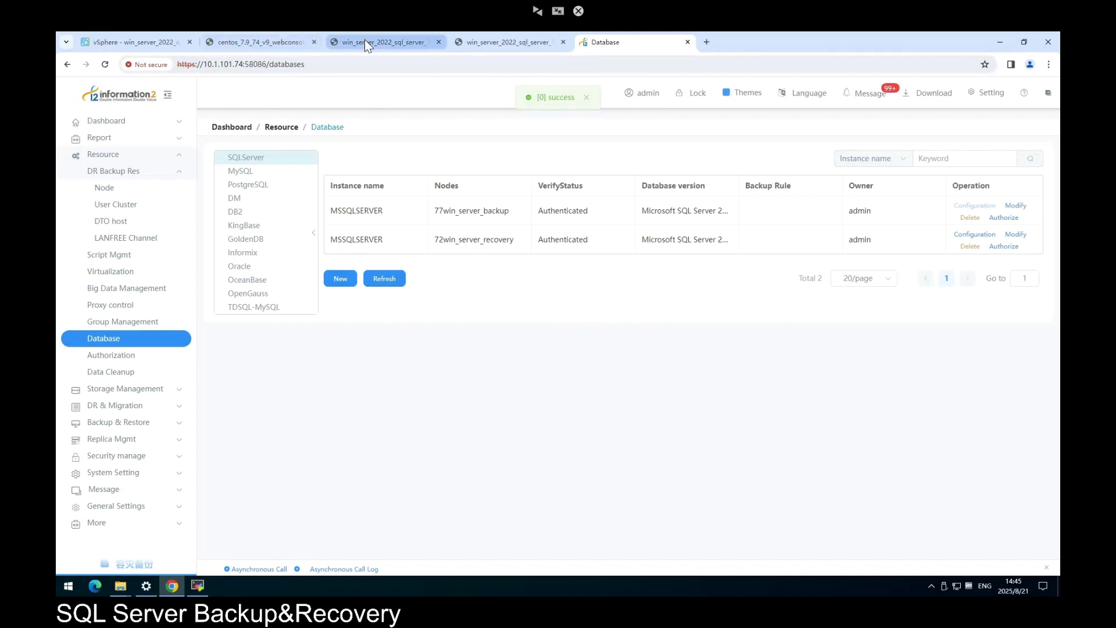
scroll(429, 285, "up", 3)
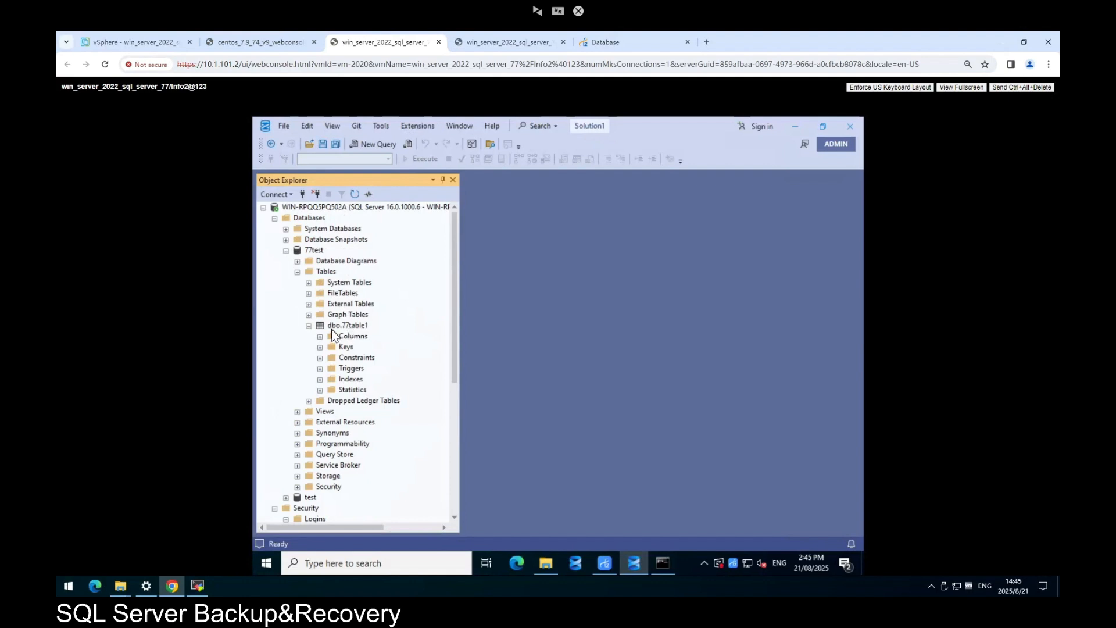
left_click(354, 326)
right_click(359, 326)
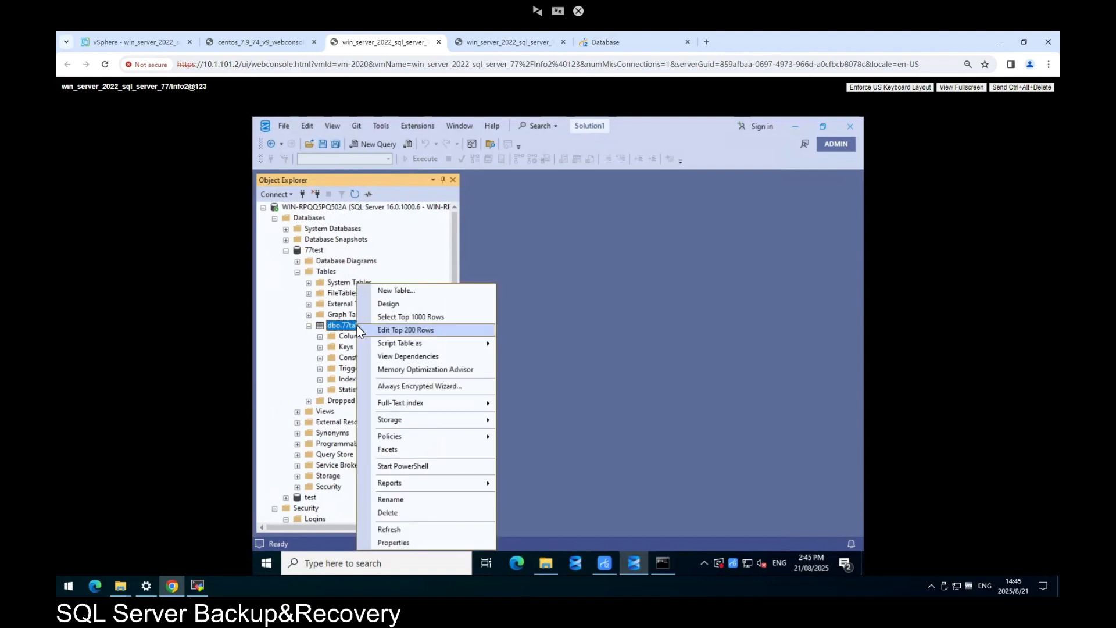
left_click(424, 331)
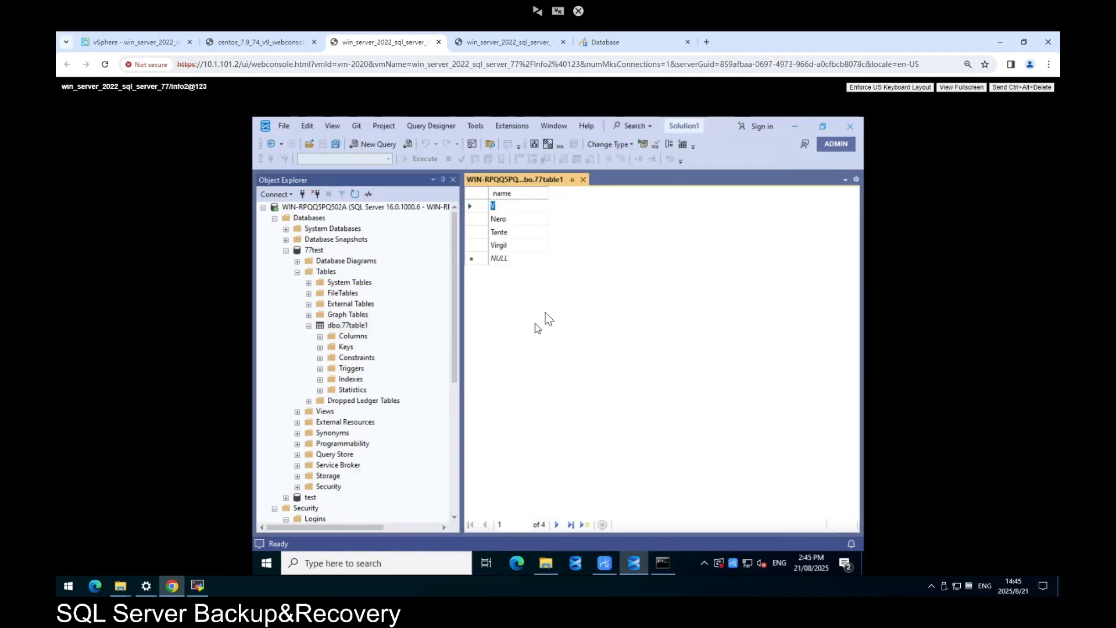
Examine the tables of the 72test database on the SQL Server 72 machine and compare them with those of 77test
left_click(509, 43)
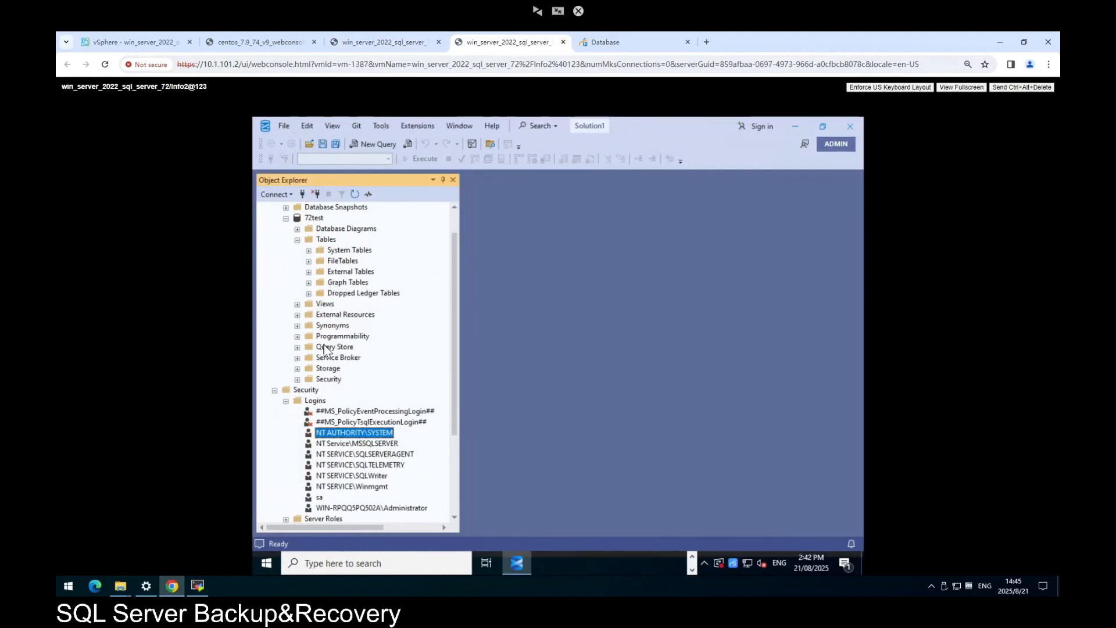
scroll(324, 344, "up", 1)
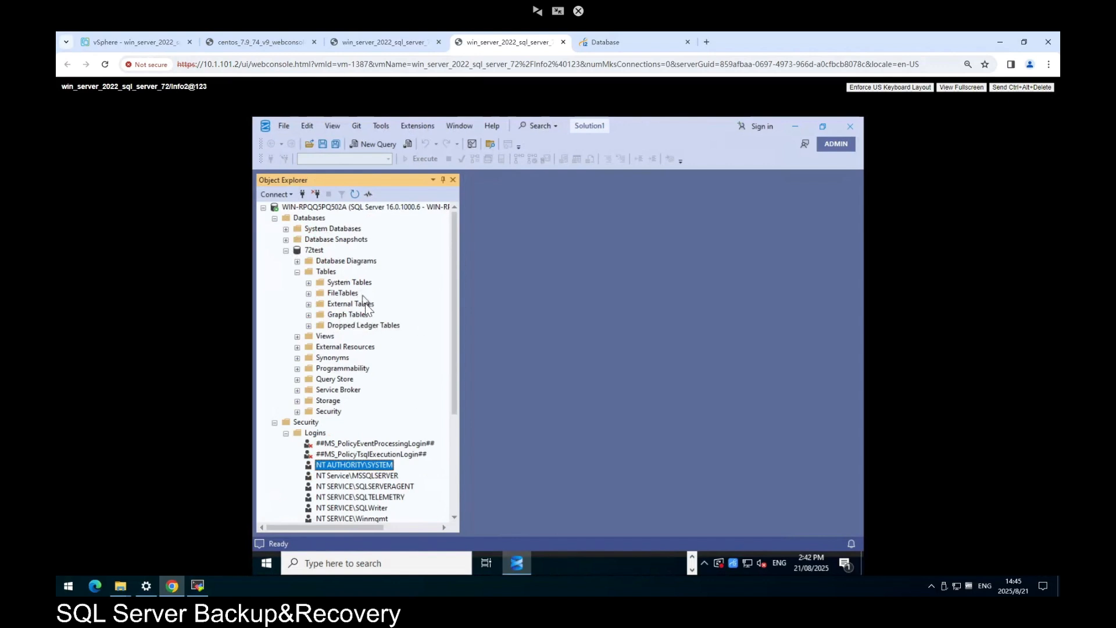
left_click(380, 41)
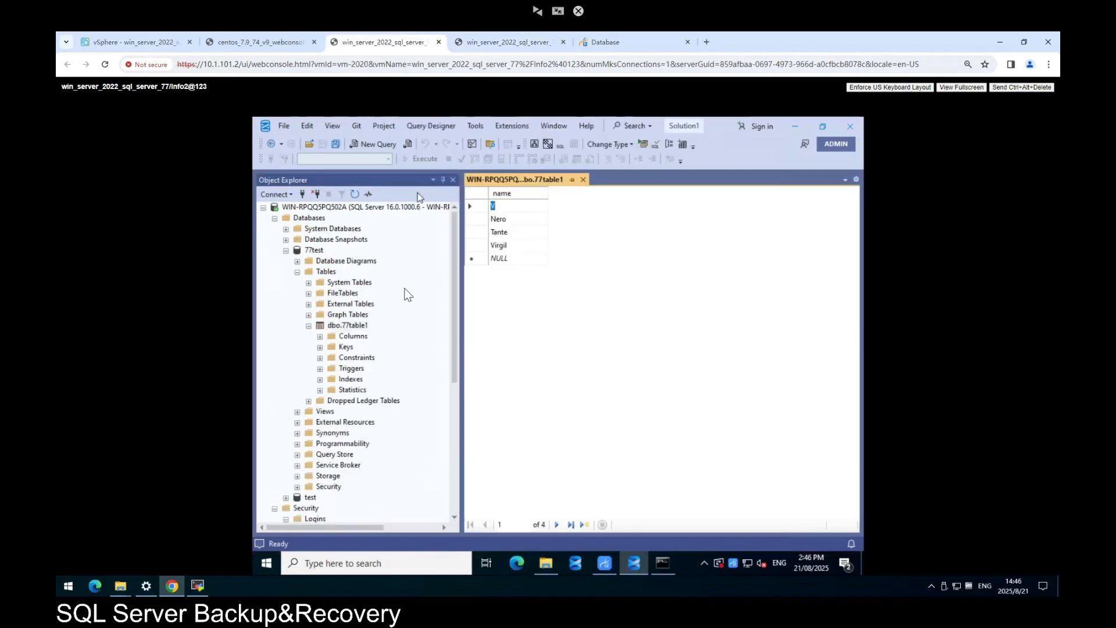
left_click(509, 42)
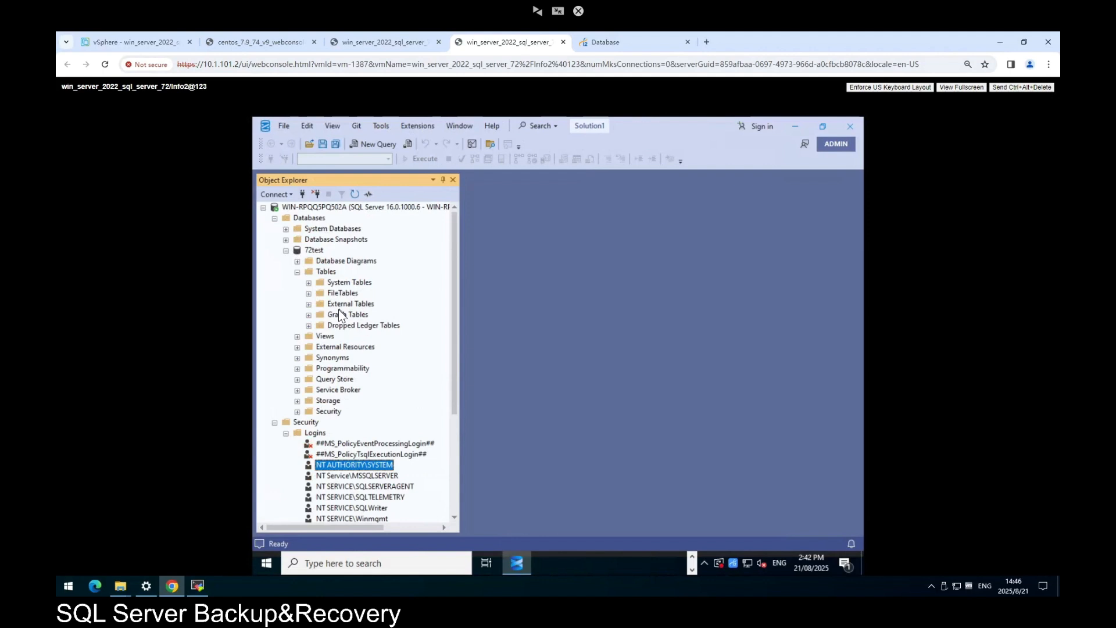
Return to the management console and create a new app-protection backup rule named 77backup with rule type SQL Server
left_click(622, 43)
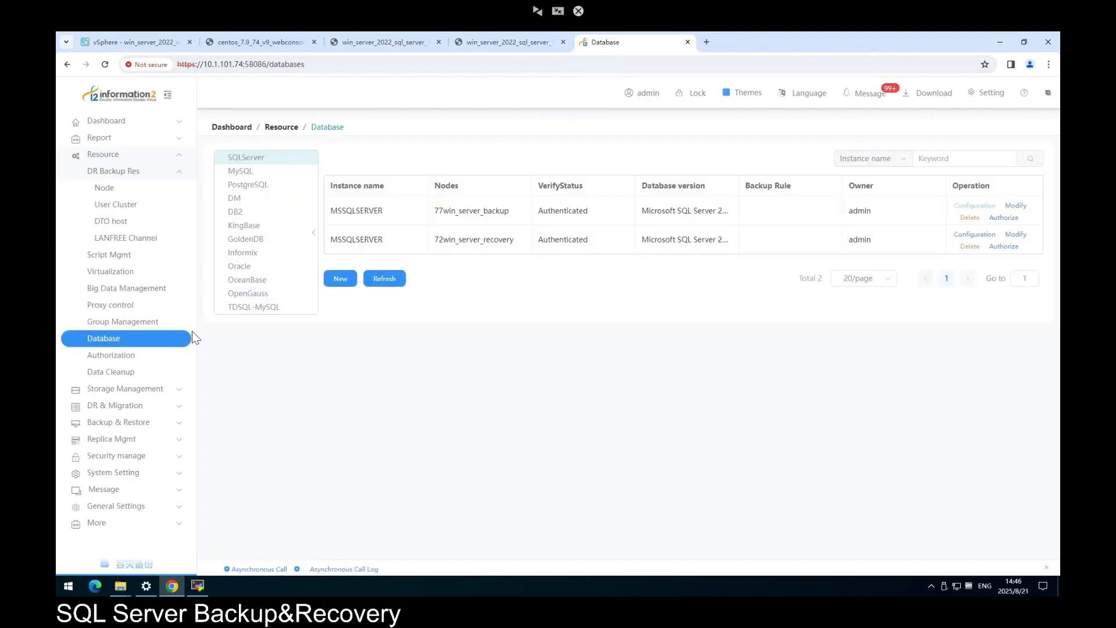
left_click(149, 429)
left_click(135, 221)
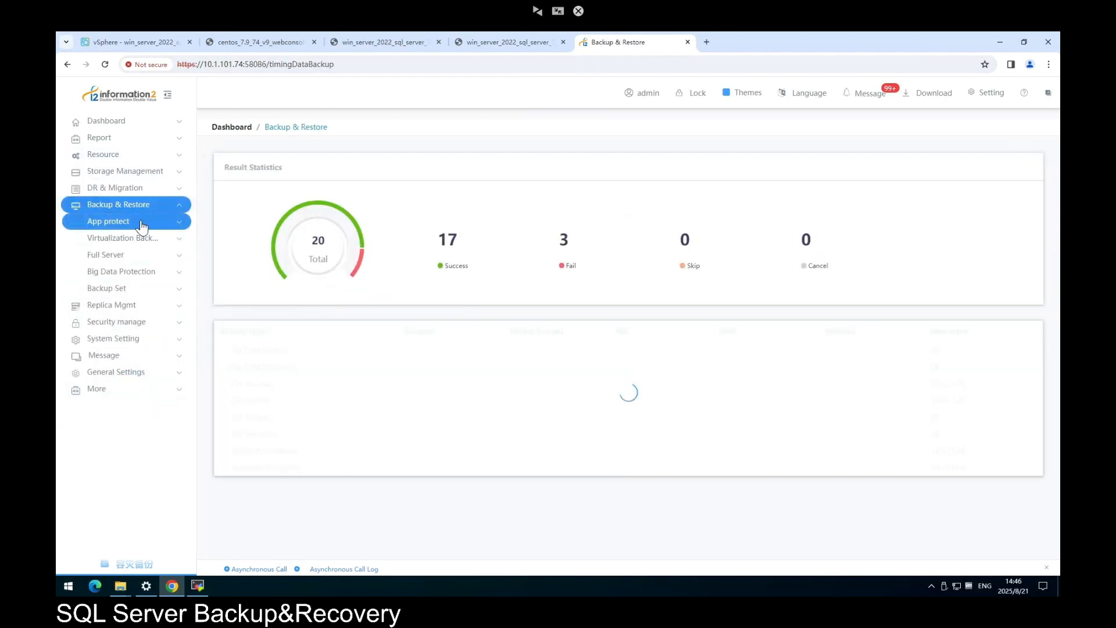
left_click(140, 240)
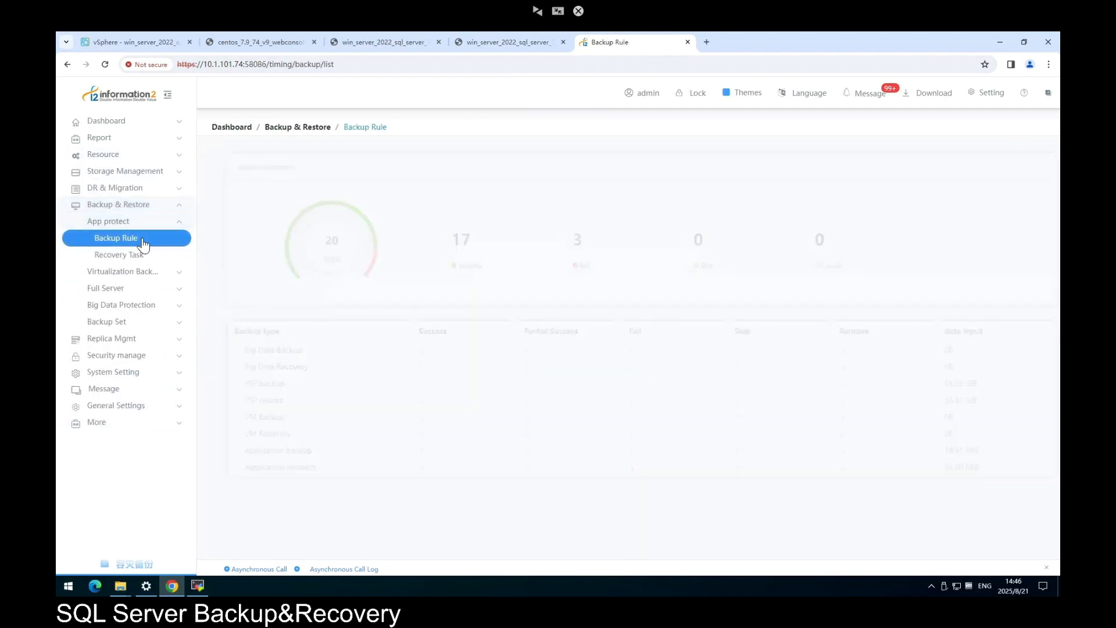
left_click(227, 267)
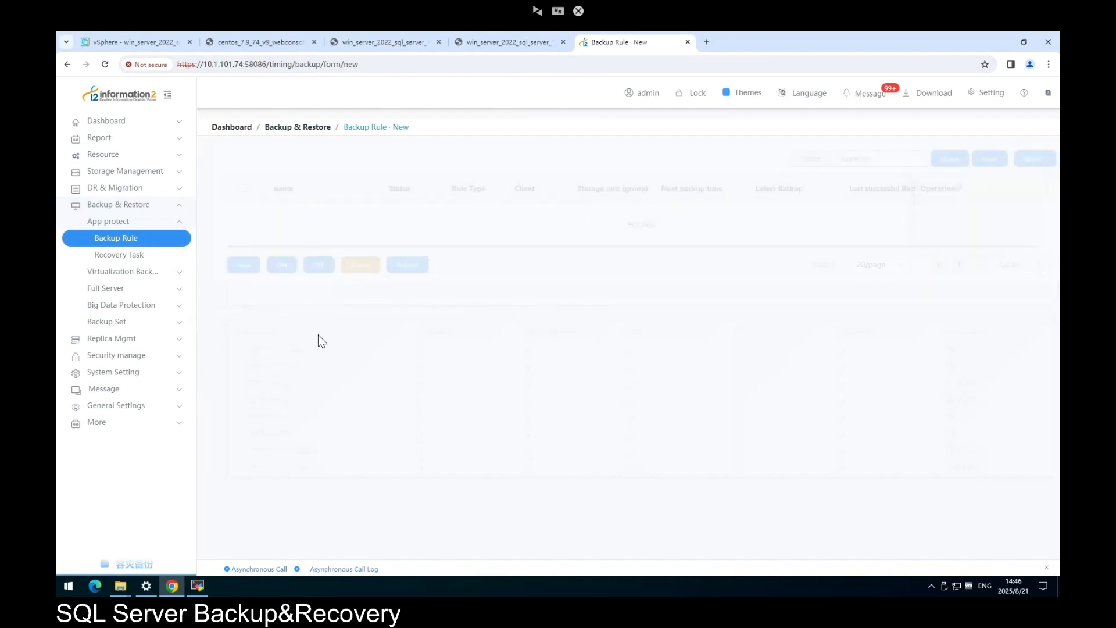
left_click(410, 197)
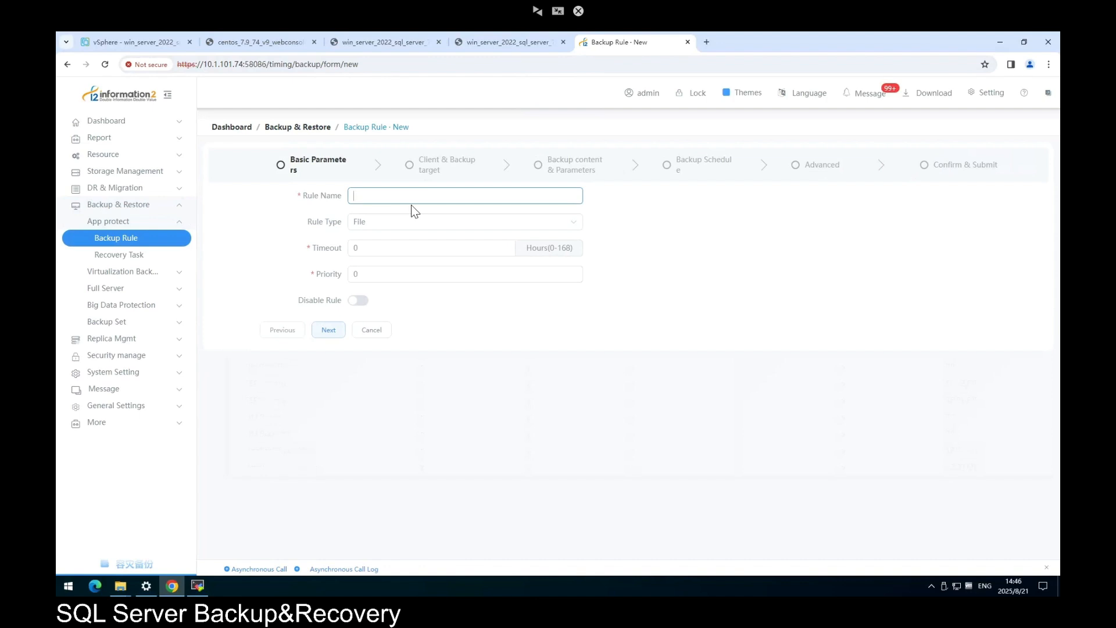
type("77backup")
left_click(425, 232)
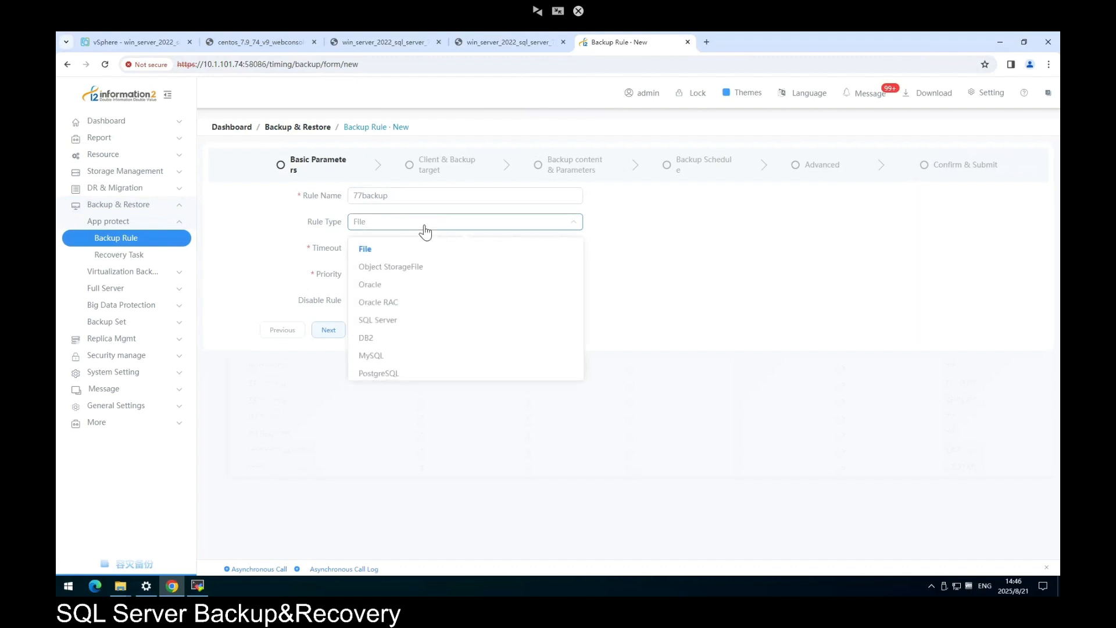
left_click(398, 320)
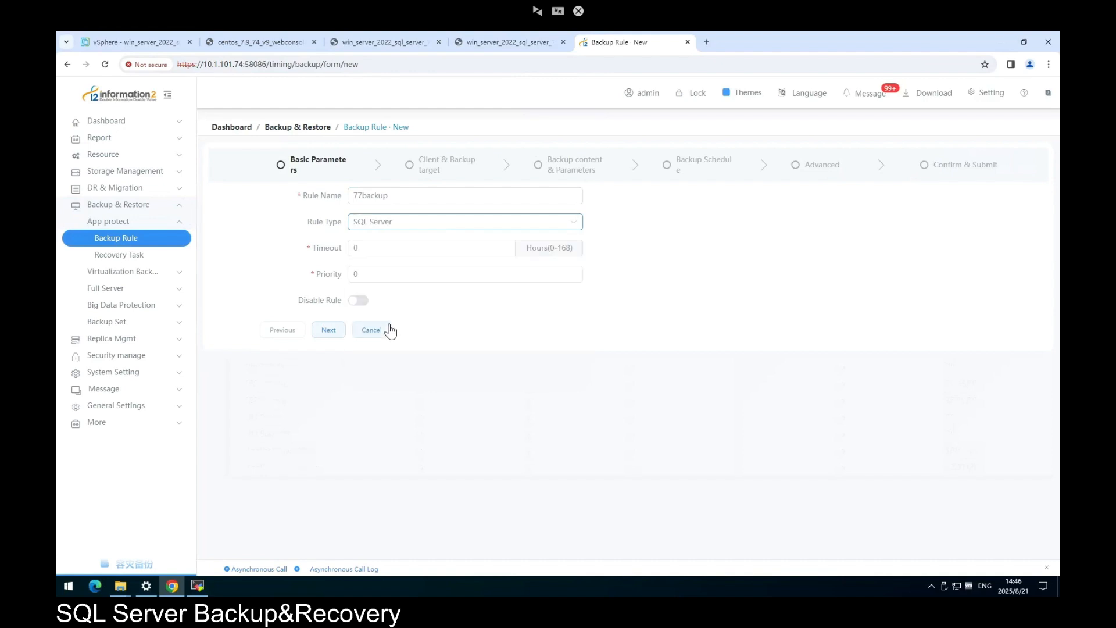
left_click(332, 332)
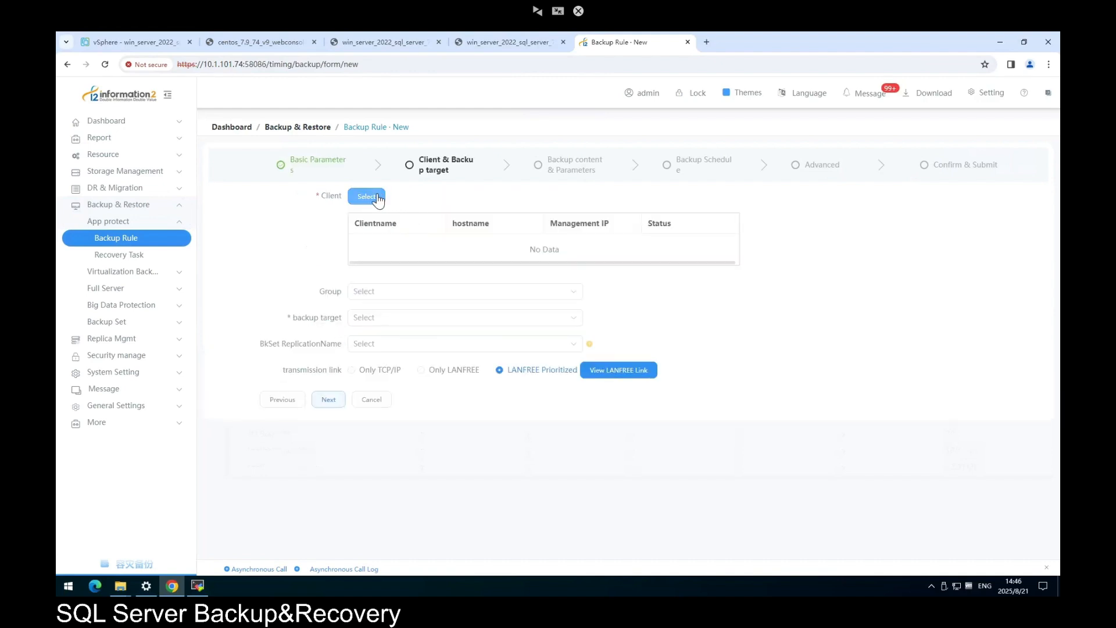
Set the rule's client to 77win_server_backup, its backup target to 74storage_unit and its transmission link to Only TCP/IP
left_click(366, 197)
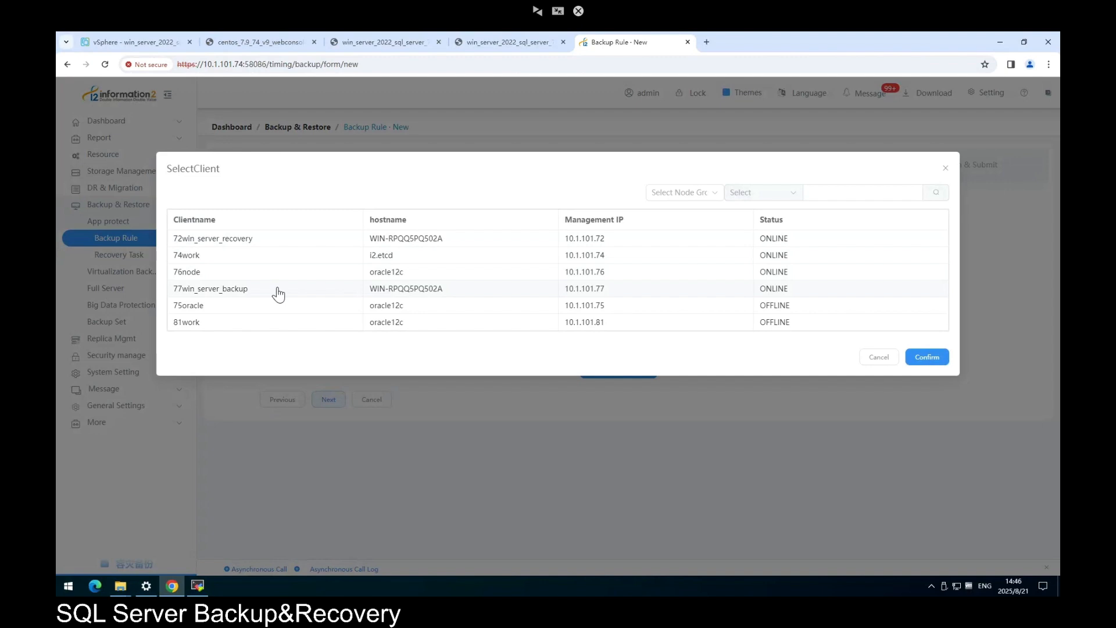
left_click(911, 356)
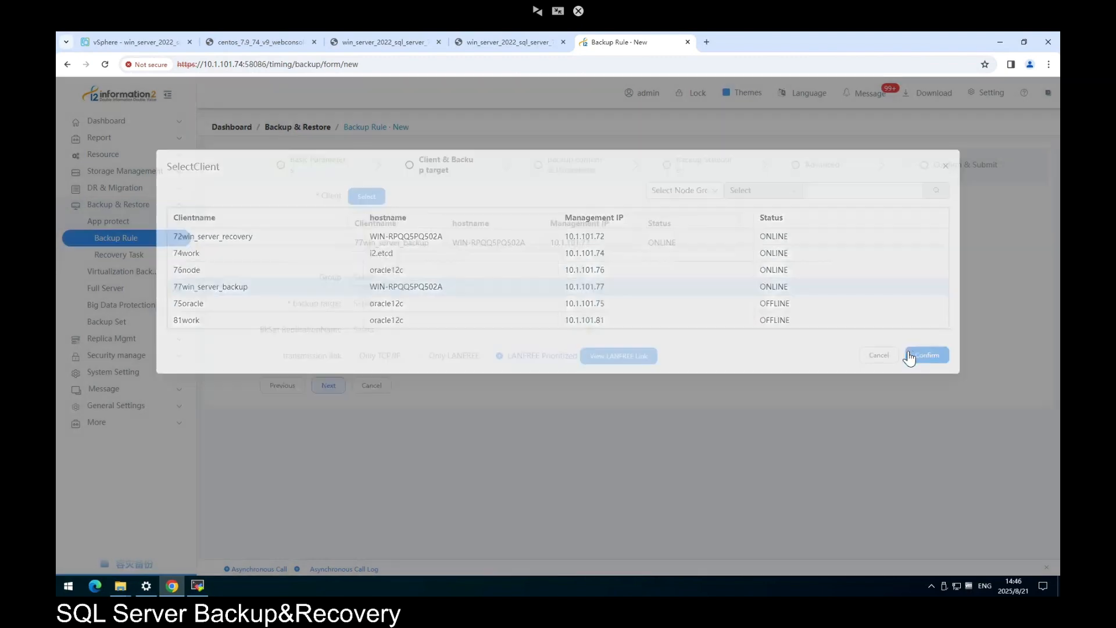
left_click(438, 308)
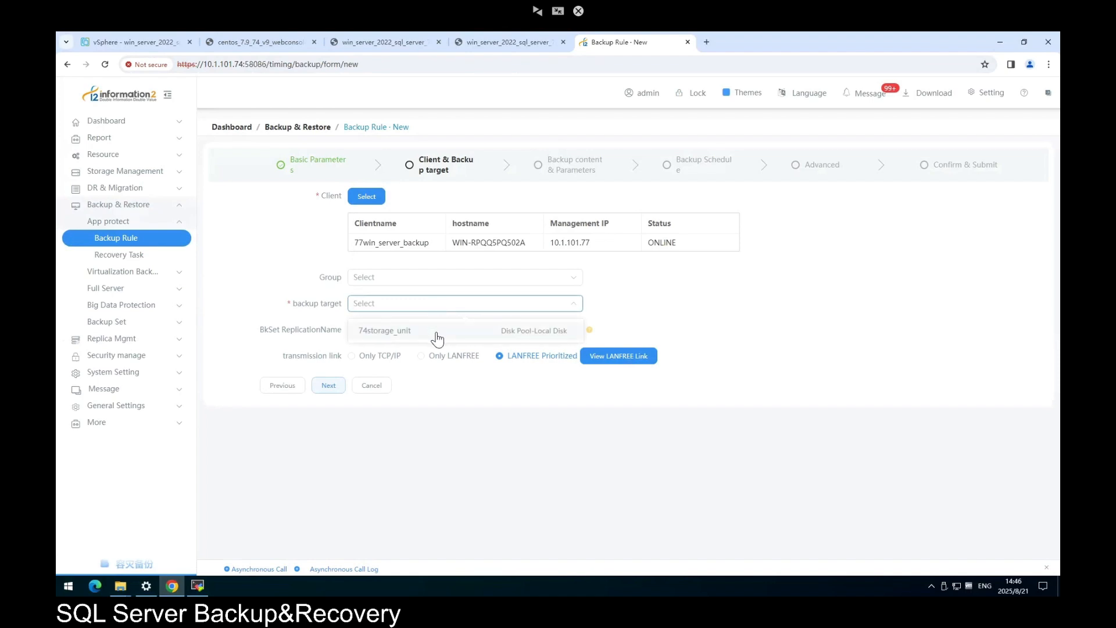
left_click(435, 336)
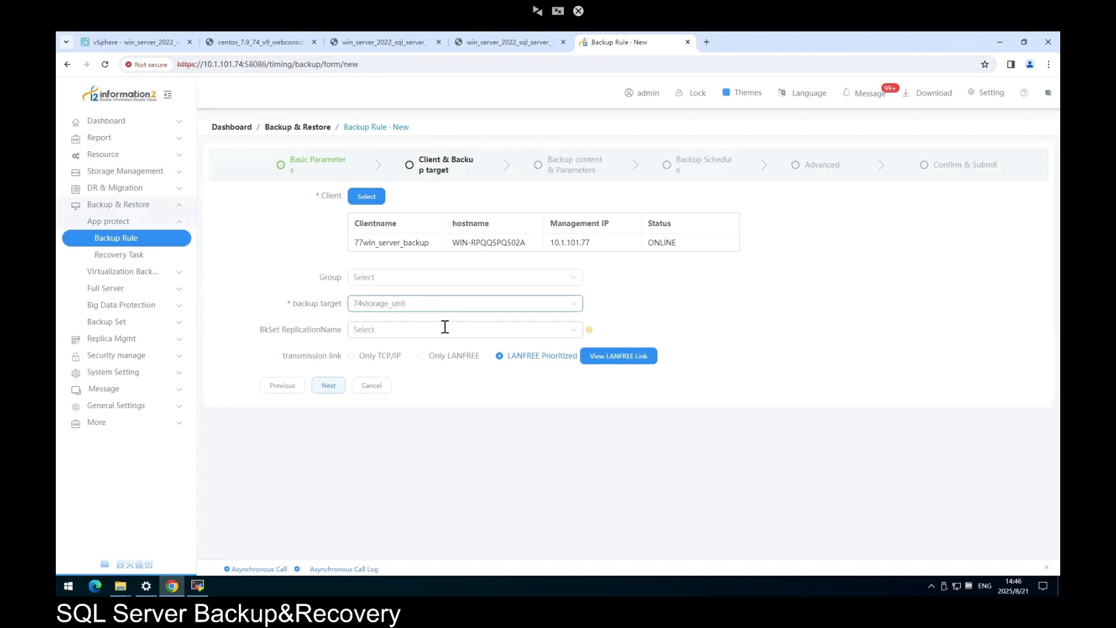
left_click(372, 359)
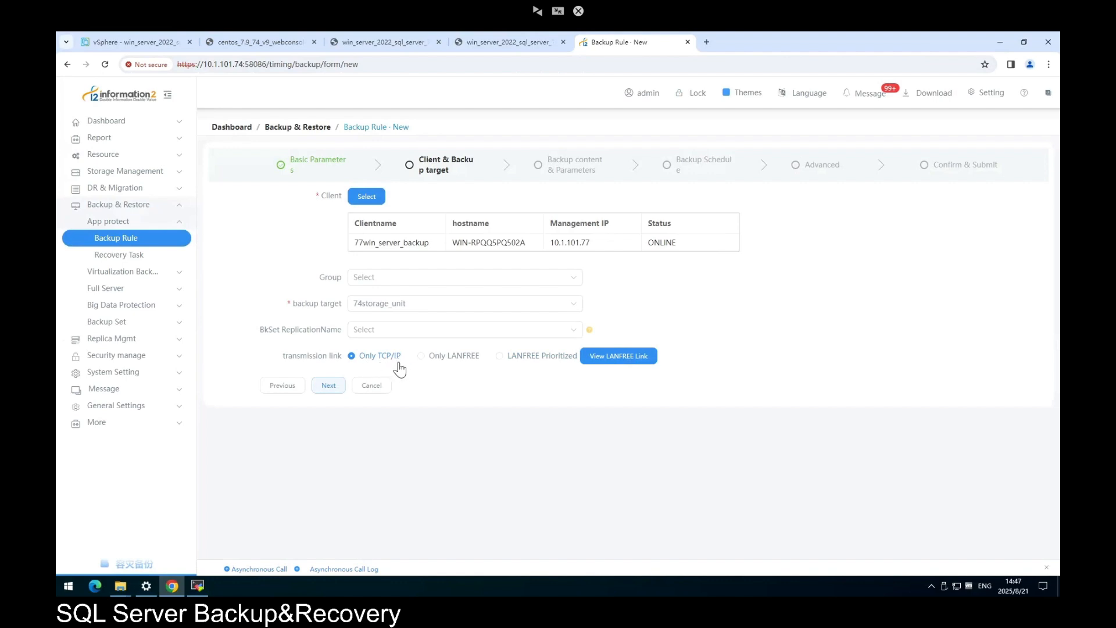
left_click(342, 386)
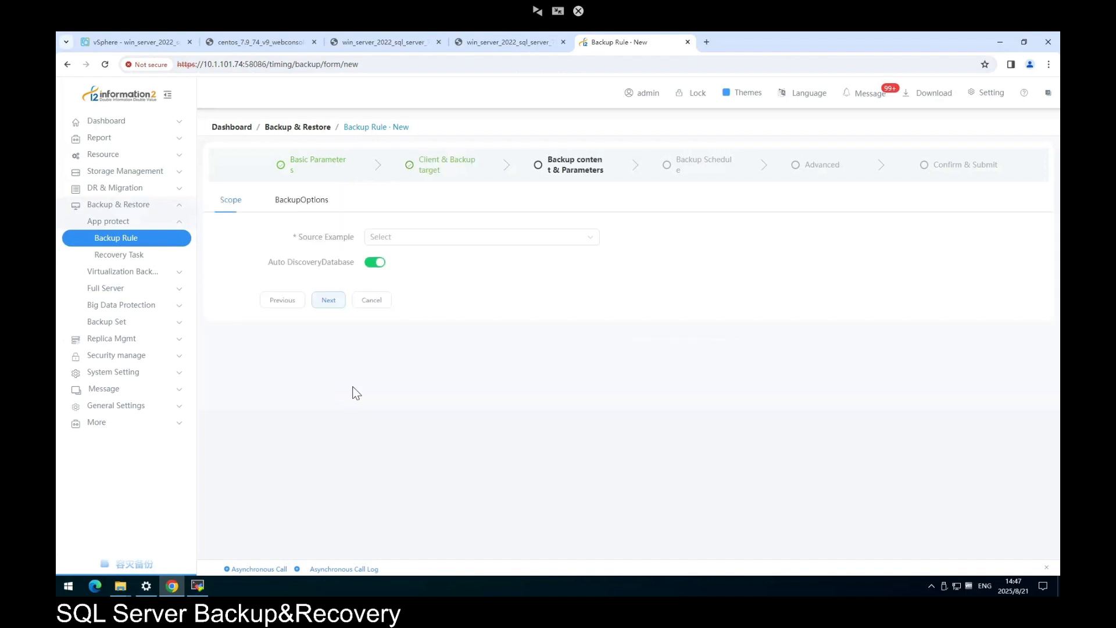
Choose MSSQLSERVER as the source instance, disable automatic database discovery and include only the 77test database in the backup
left_click(448, 240)
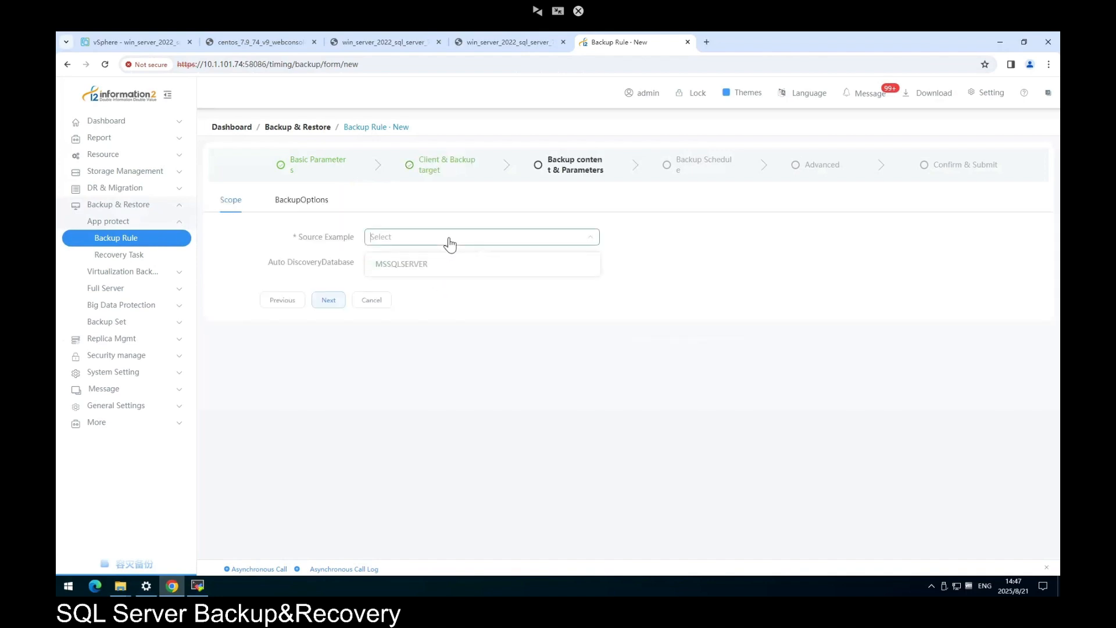
left_click(425, 266)
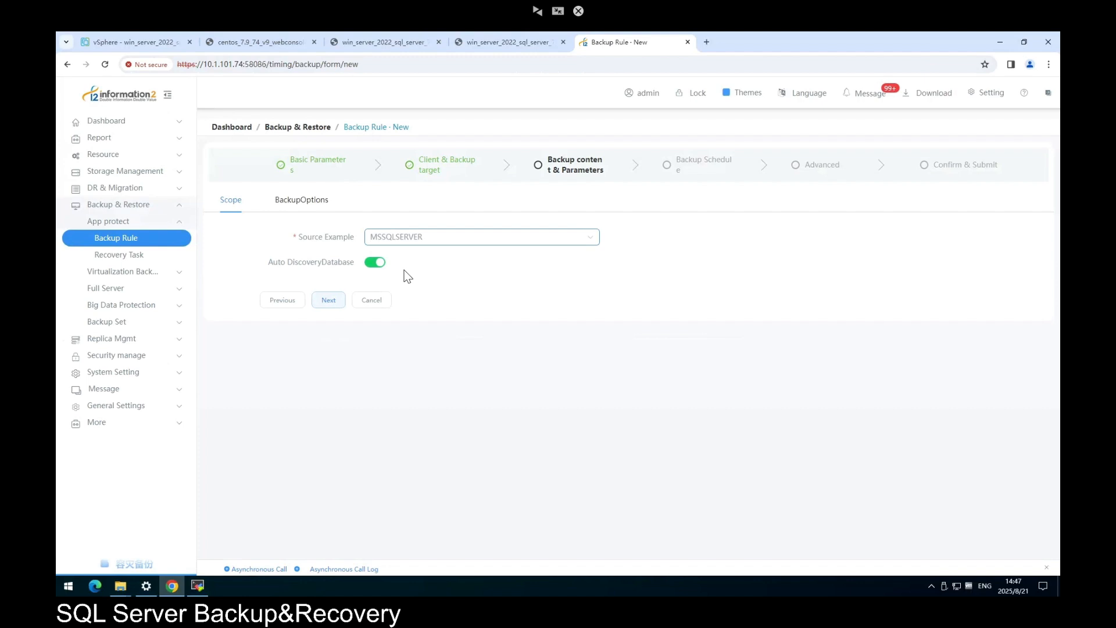
left_click(383, 263)
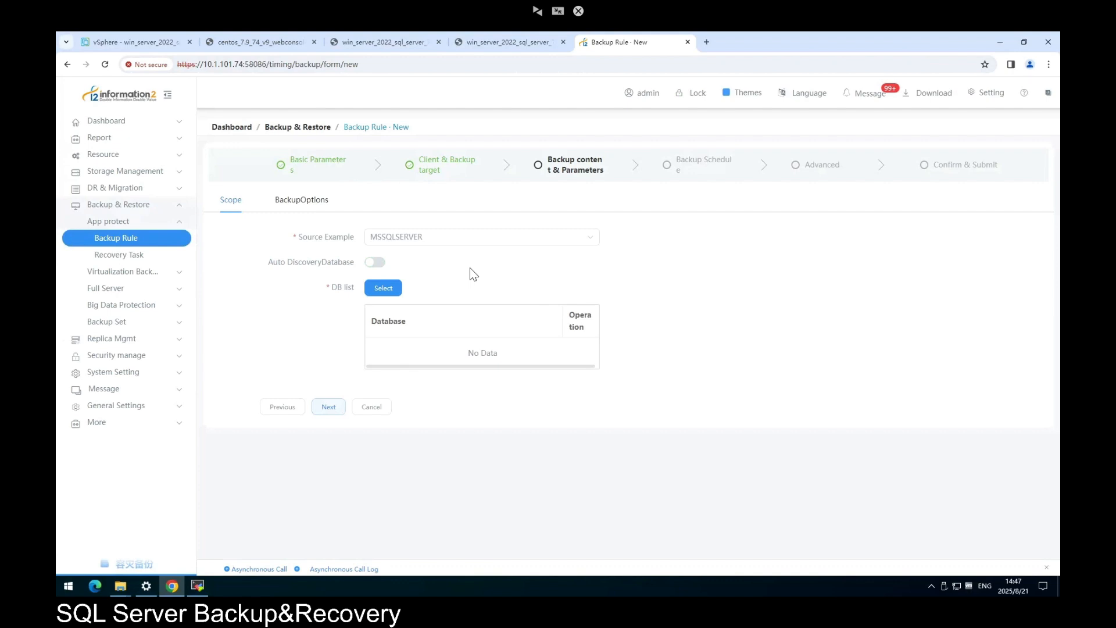
left_click(382, 291)
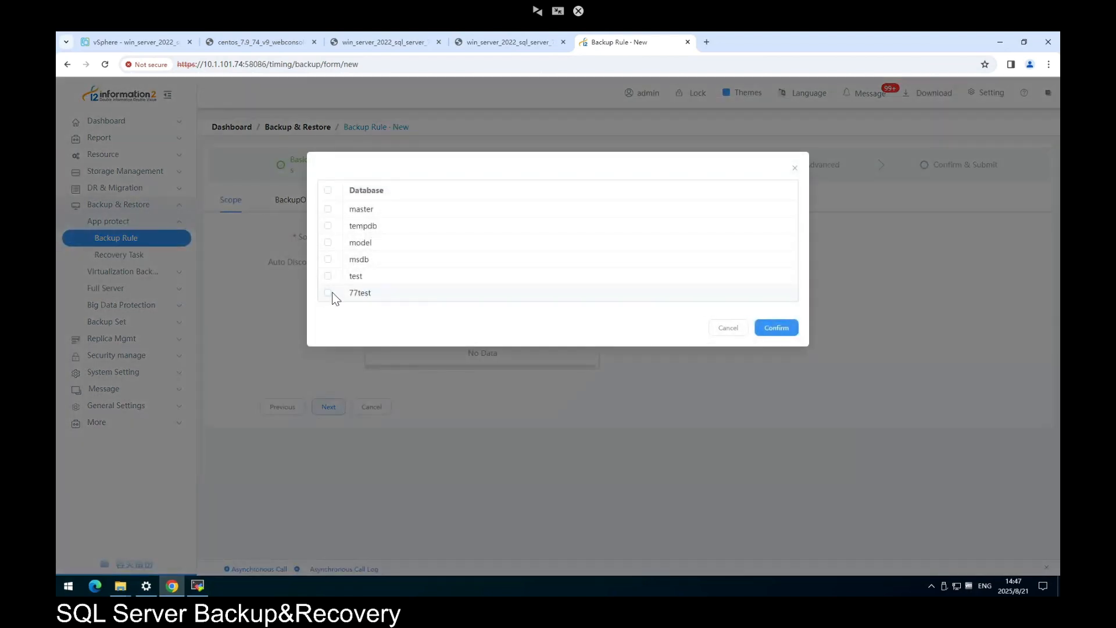
left_click(329, 293)
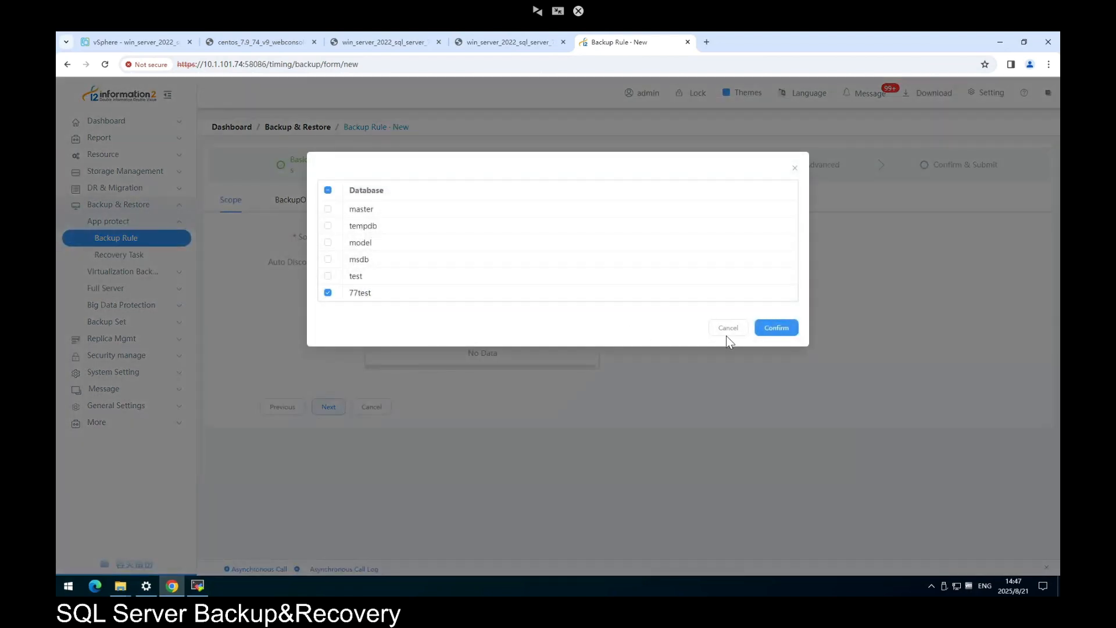
left_click(777, 328)
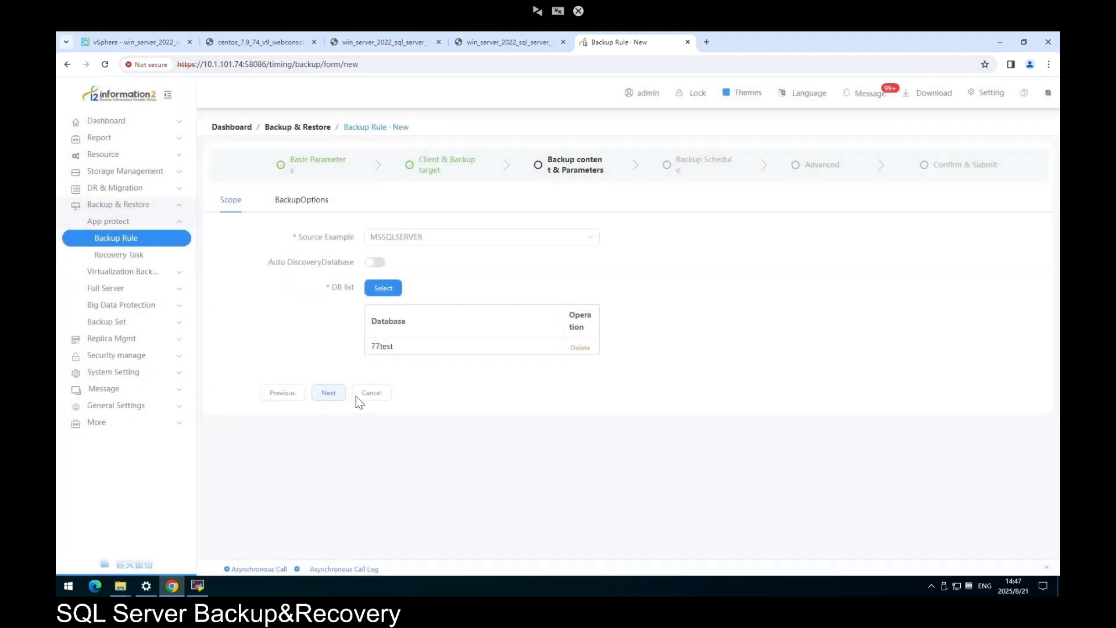
left_click(328, 394)
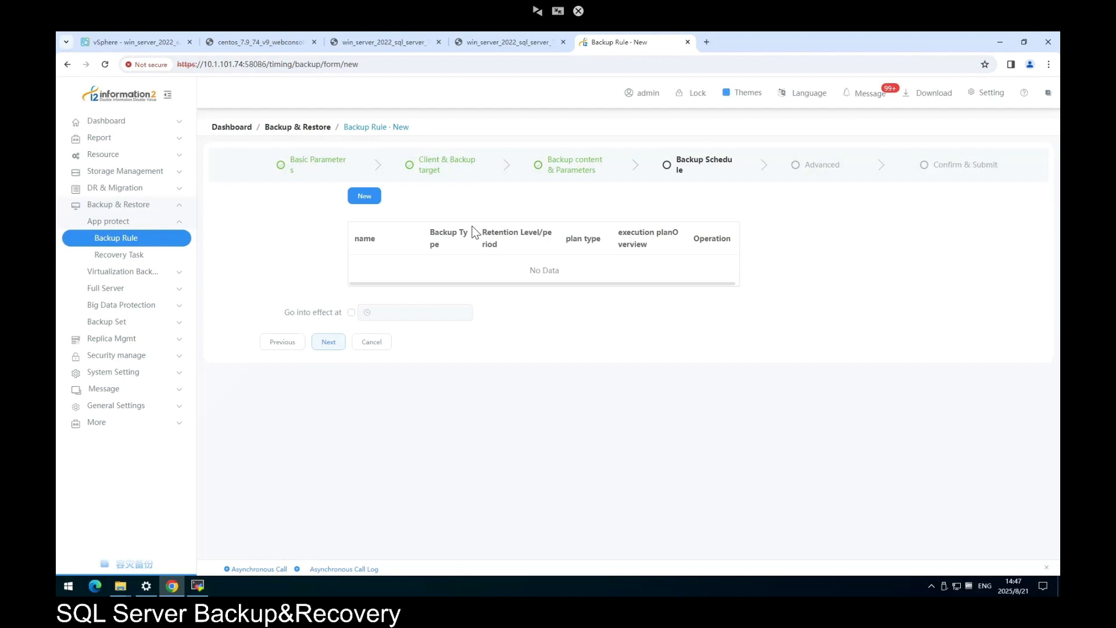
Add a backup schedule named full, keeping the Full backup type and the 1week retention level
left_click(364, 196)
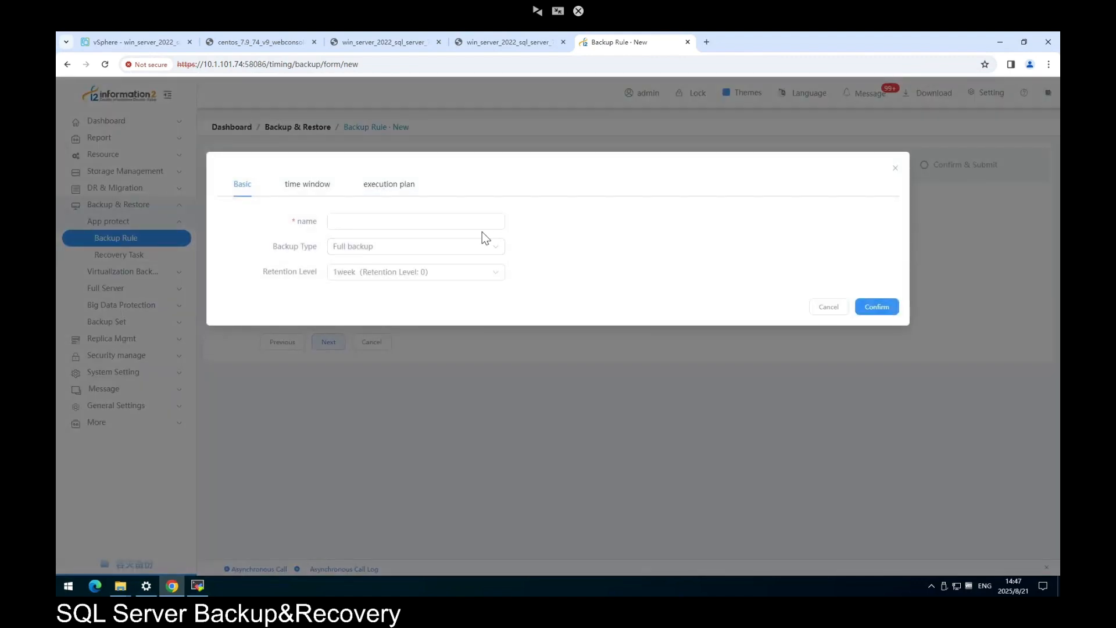
left_click(432, 220)
type("full")
left_click(428, 250)
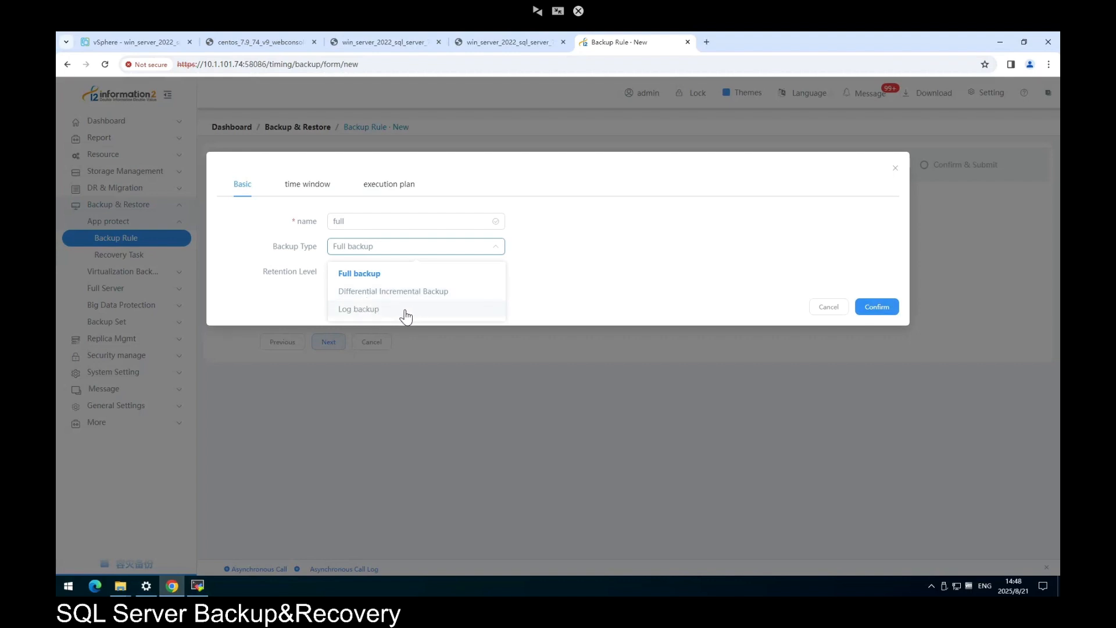
left_click(596, 282)
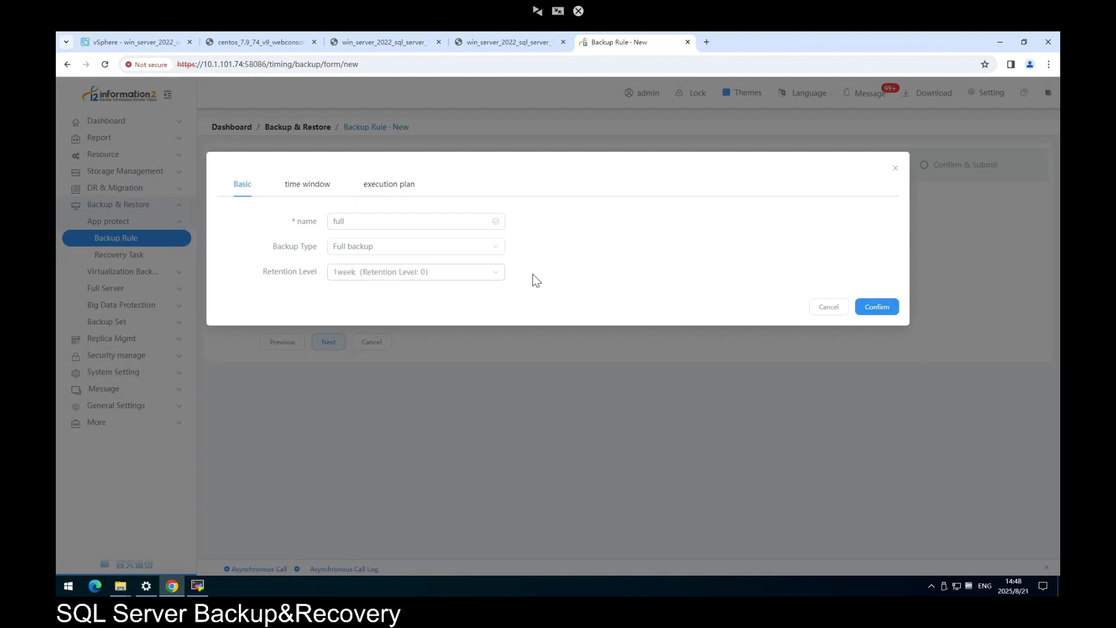
left_click(350, 281)
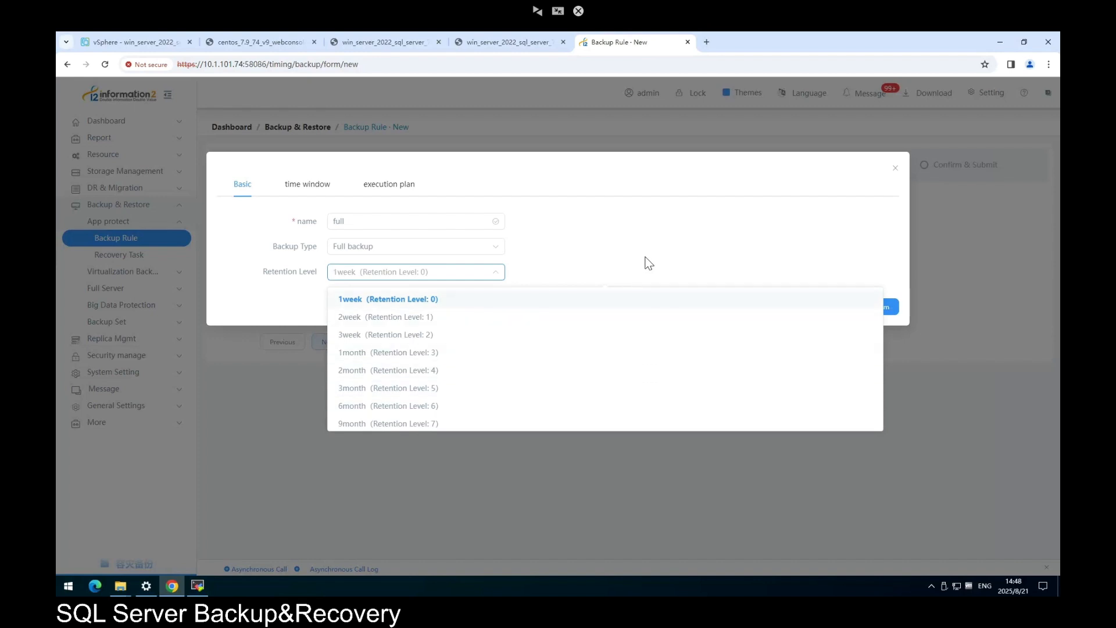
left_click(605, 254)
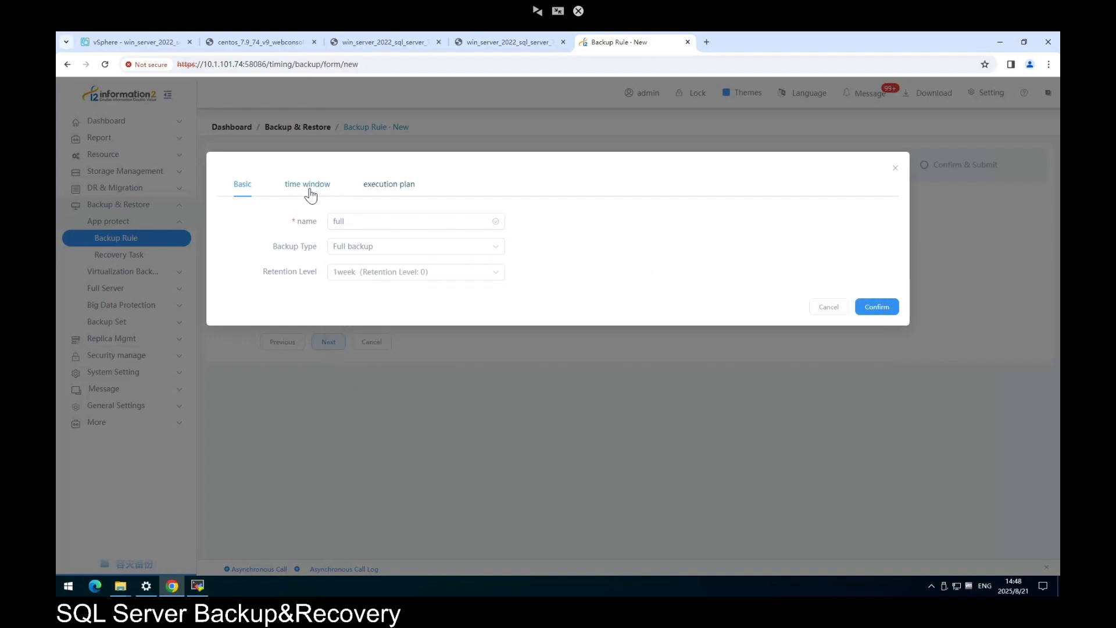
Clear the schedule's default backup time window and set both the backup and start time windows to SUN–FRI, 00:00:00–20:59:59
left_click(310, 191)
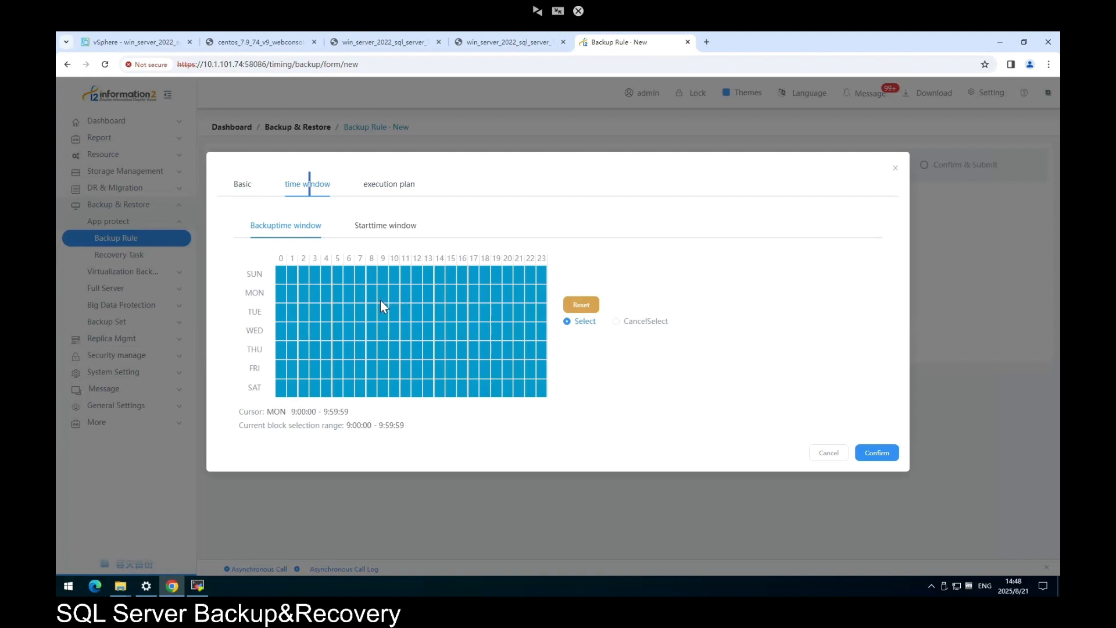
left_click(590, 306)
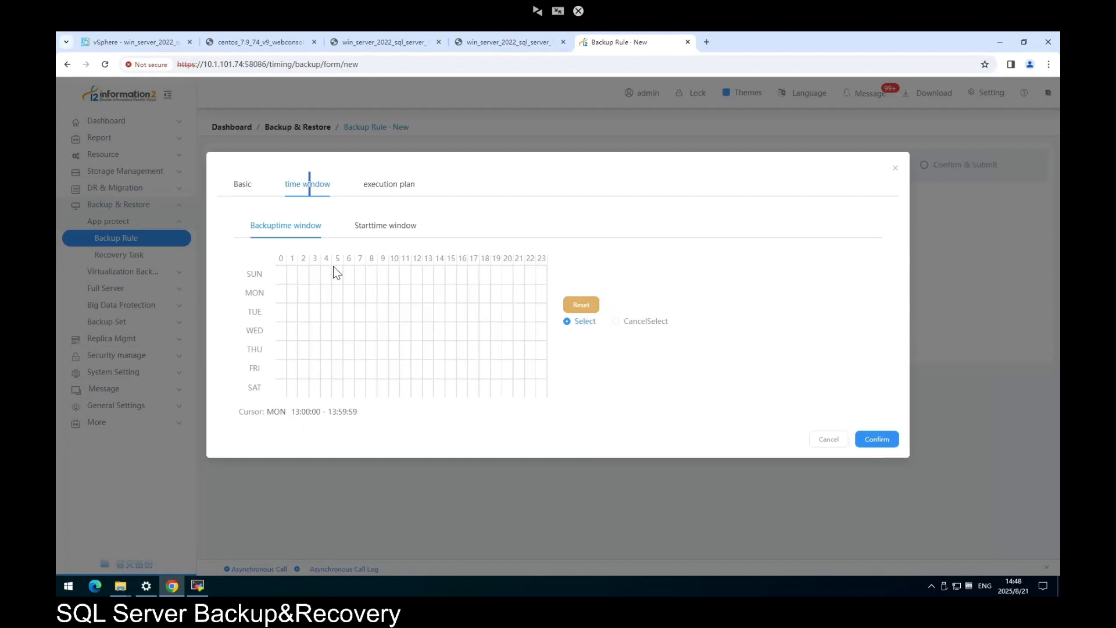
mouse_move(278, 273)
left_mouse_down()
mouse_move(522, 383)
mouse_move(509, 369)
left_mouse_up()
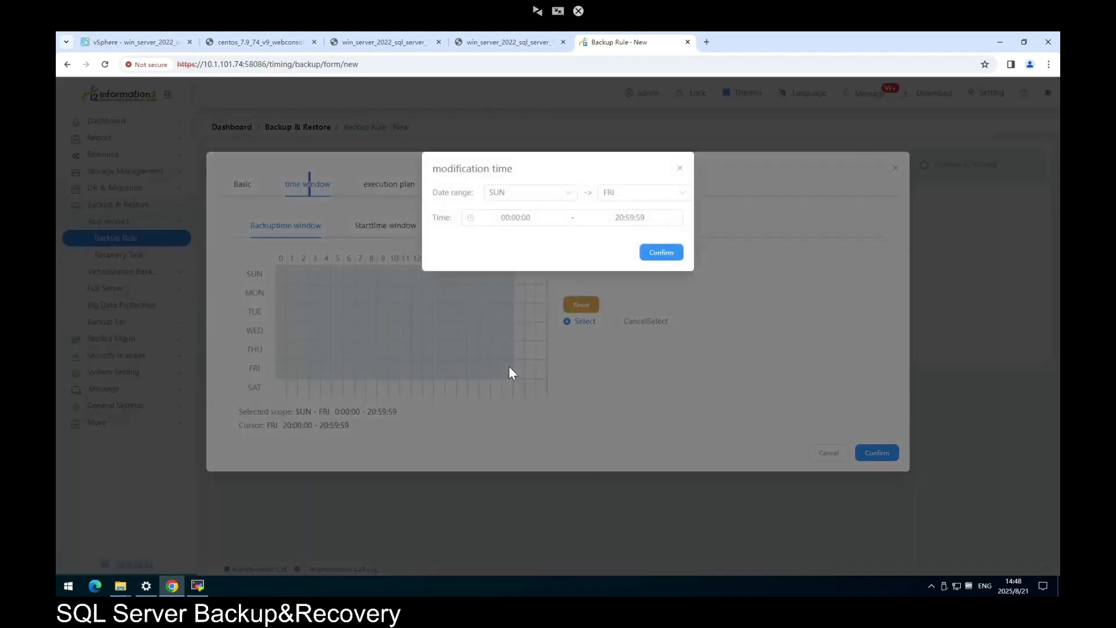
left_click(657, 260)
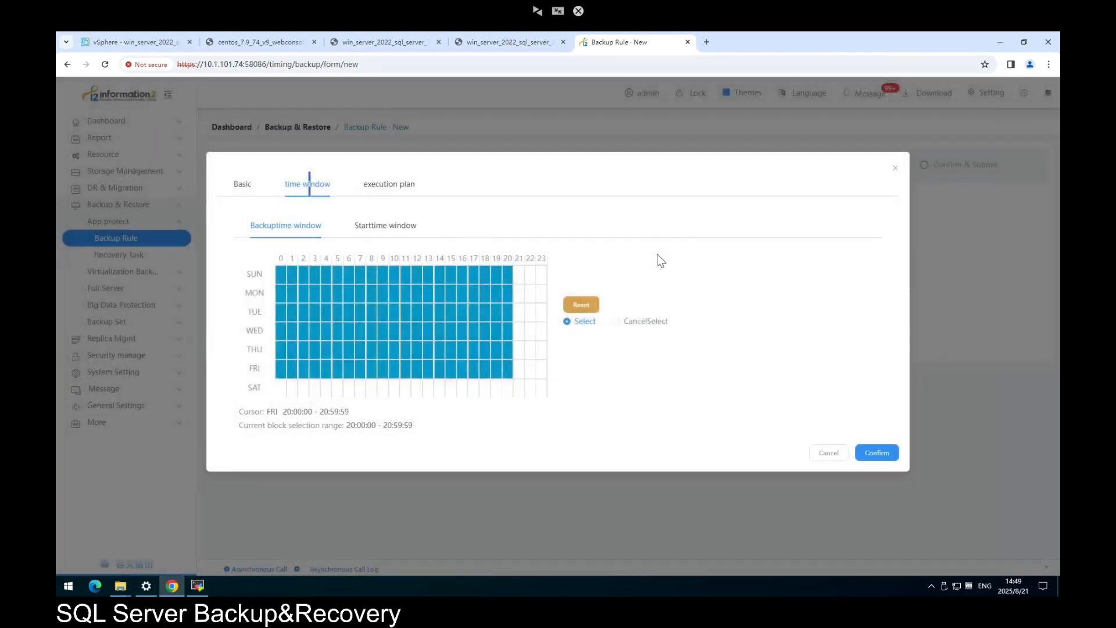
left_click(389, 231)
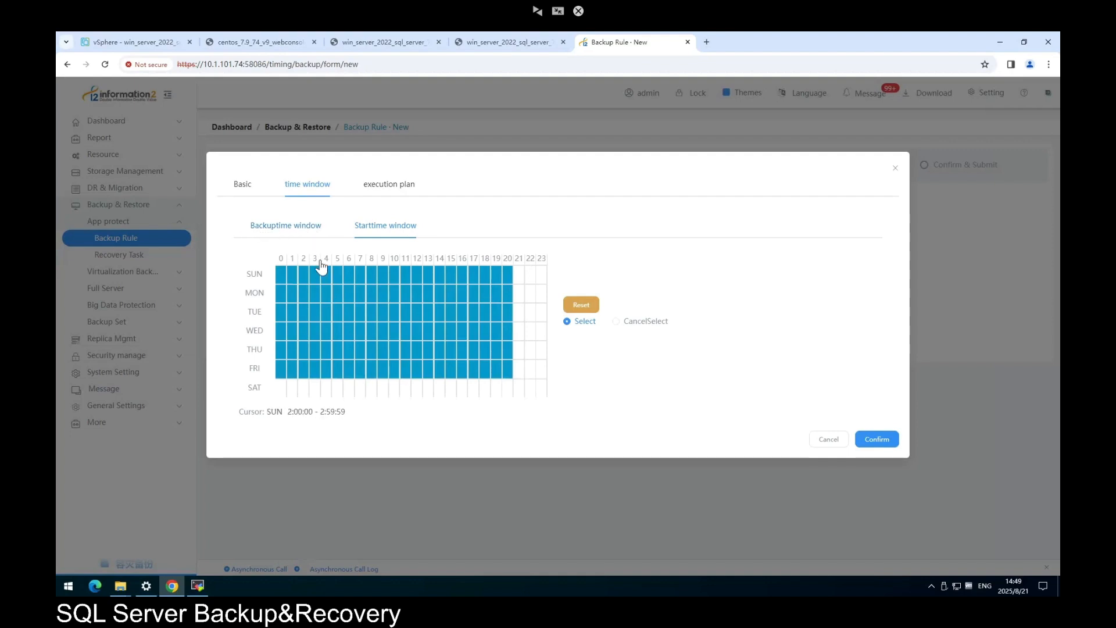
left_click_drag(282, 274, 508, 369)
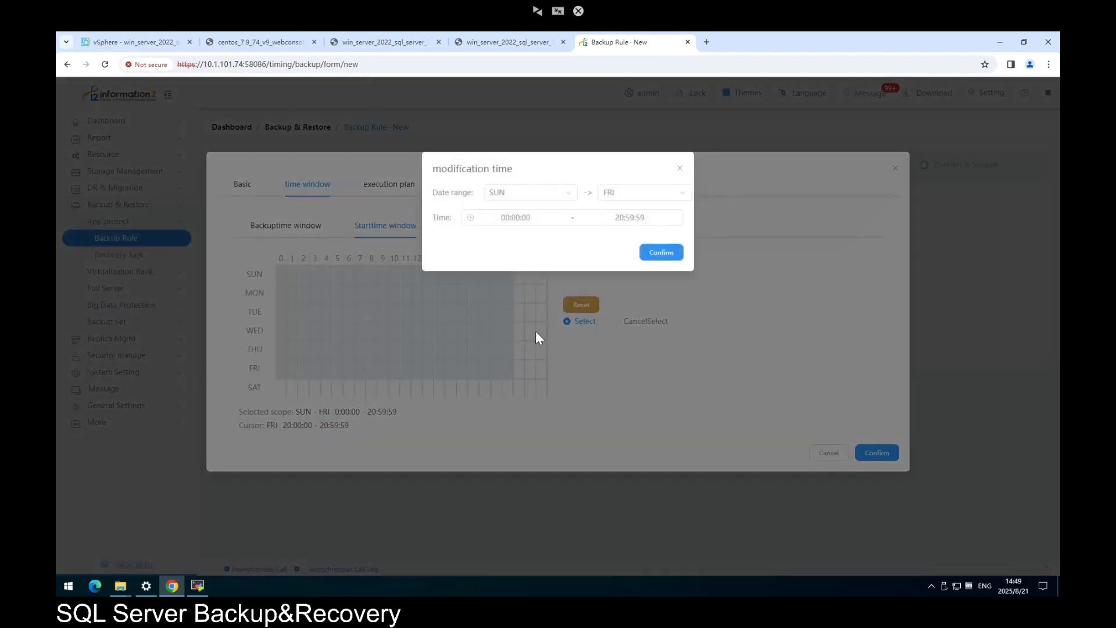
left_click(660, 251)
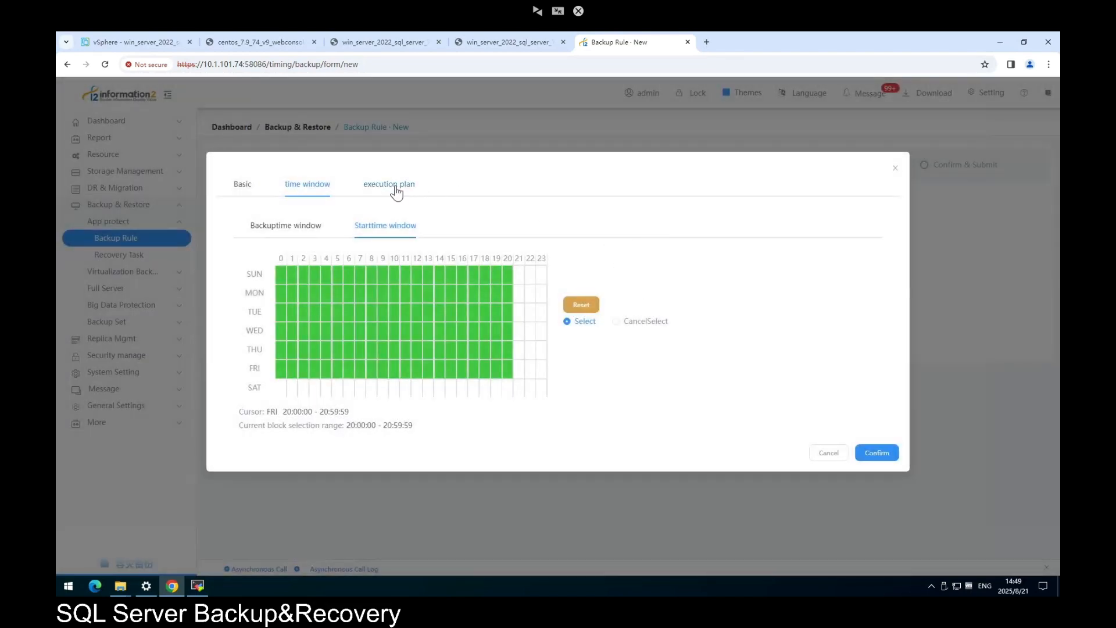
Give the full schedule an Instant execution plan, save it and continue to the rule's advanced settings
left_click(397, 191)
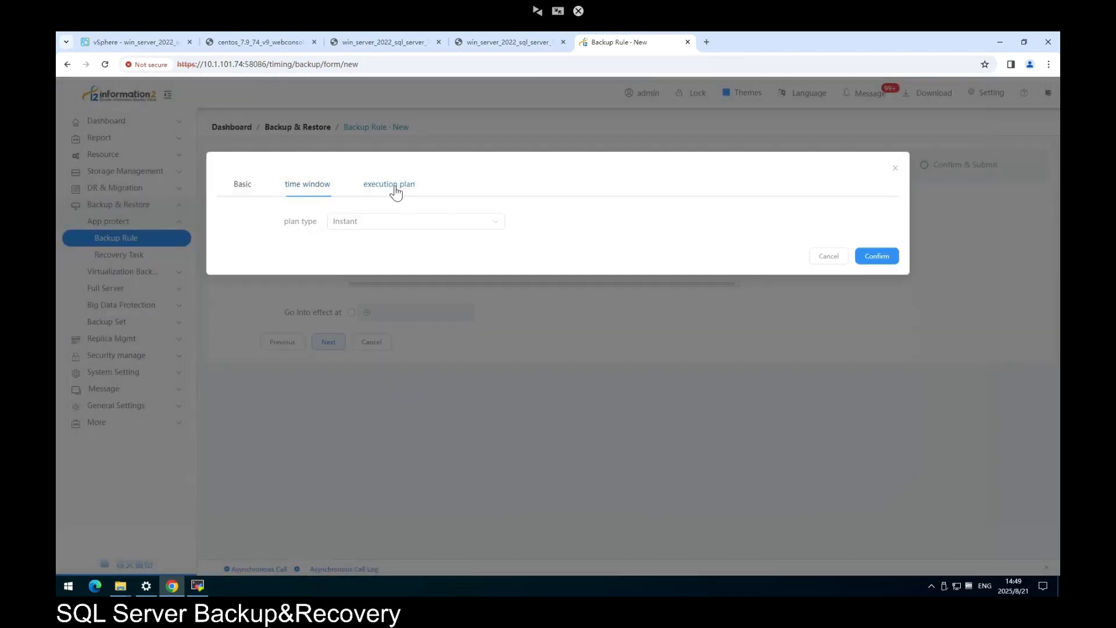
left_click(415, 227)
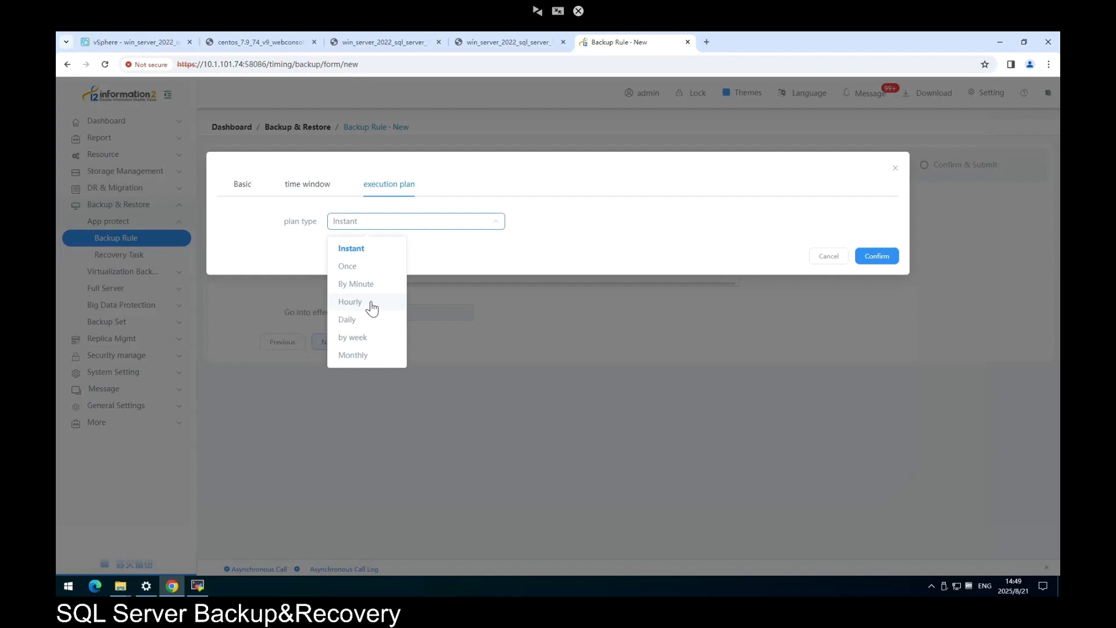
left_click(365, 250)
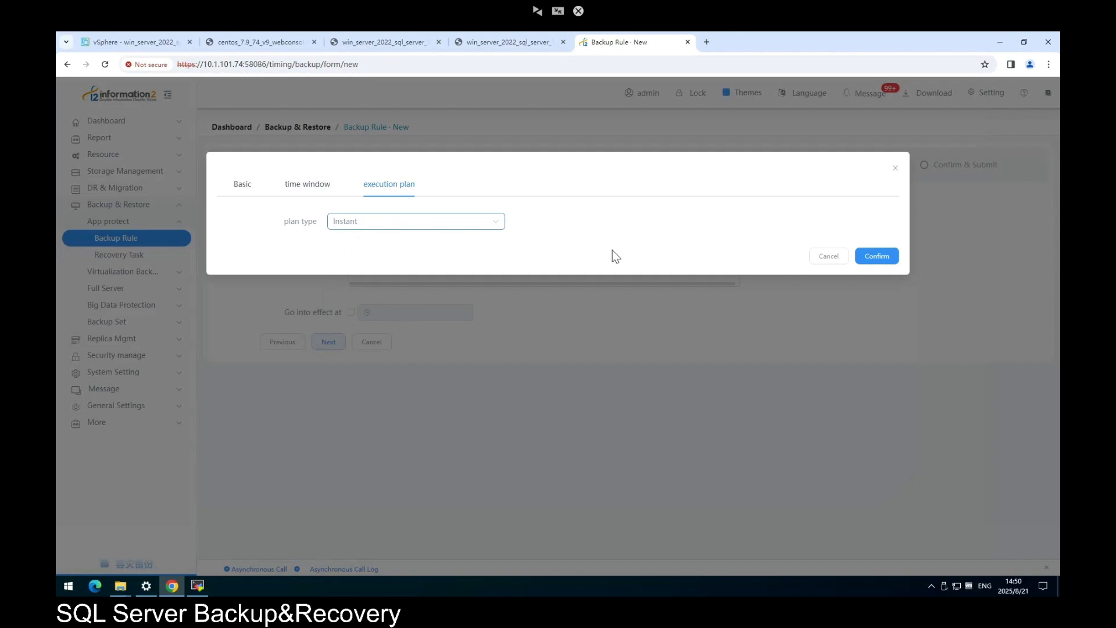
left_click(878, 258)
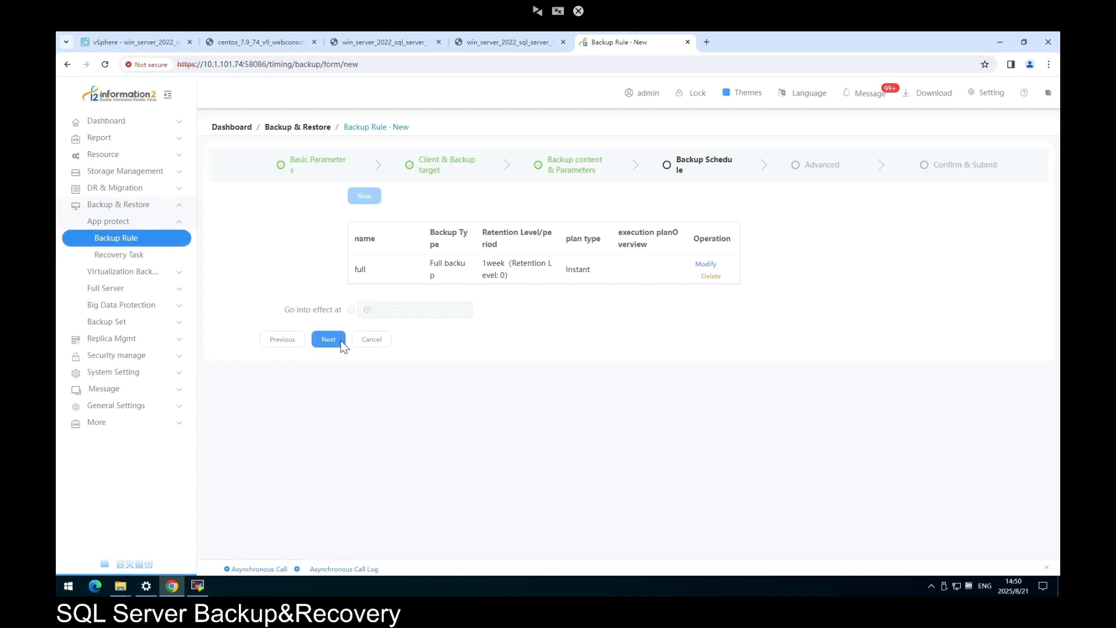
left_click(339, 340)
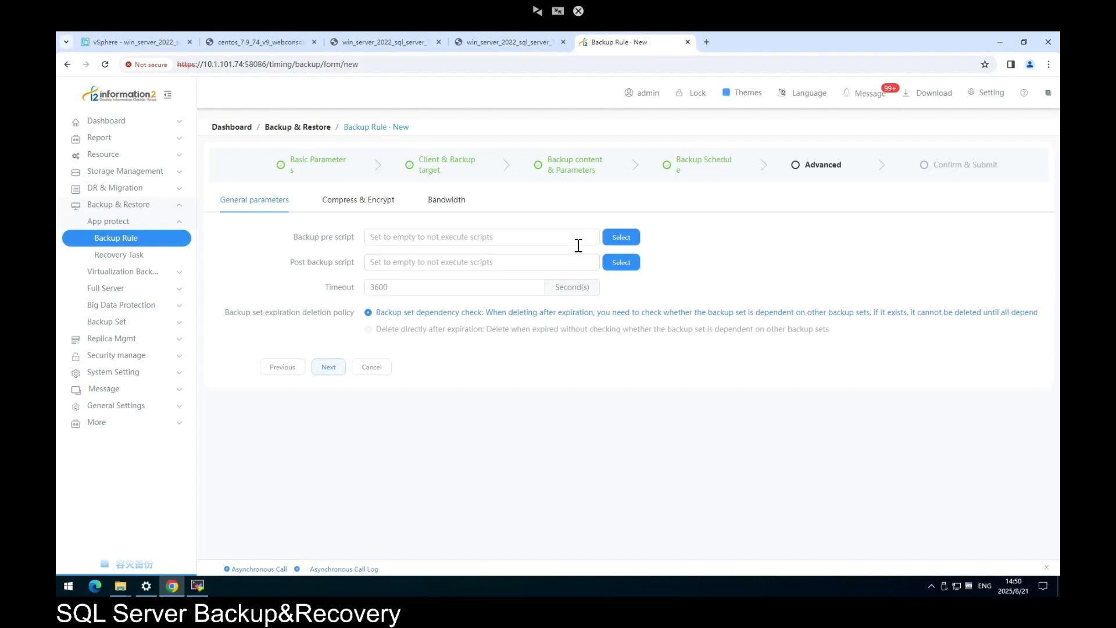
Check the compression, encryption and bandwidth settings, keep the advanced defaults and submit the 77backup rule
left_click(373, 203)
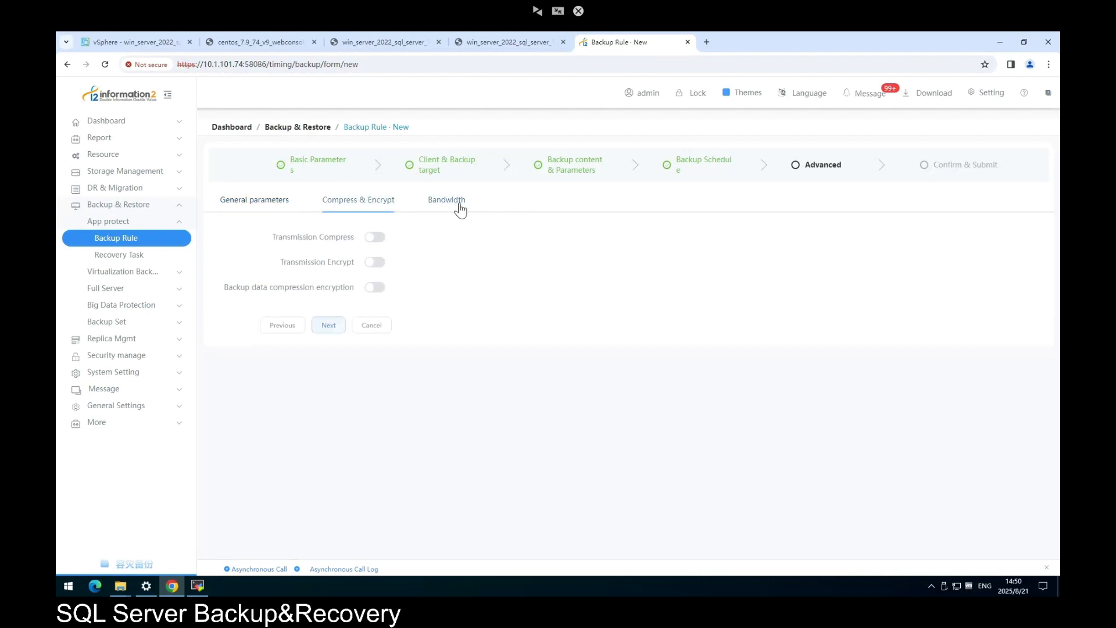
left_click(433, 202)
left_click(253, 207)
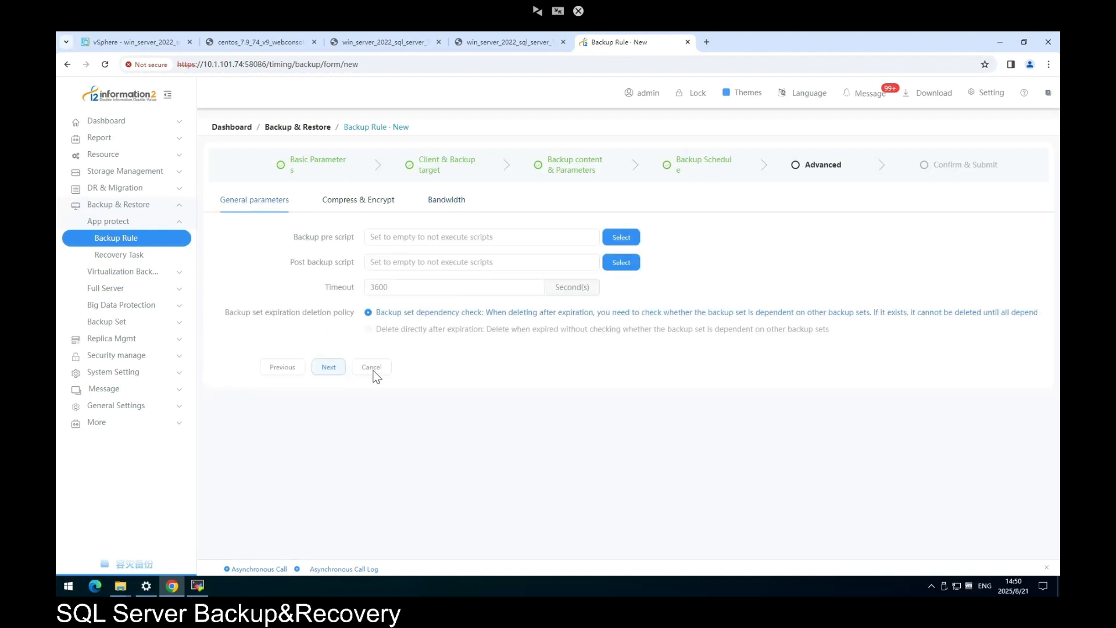
left_click(329, 367)
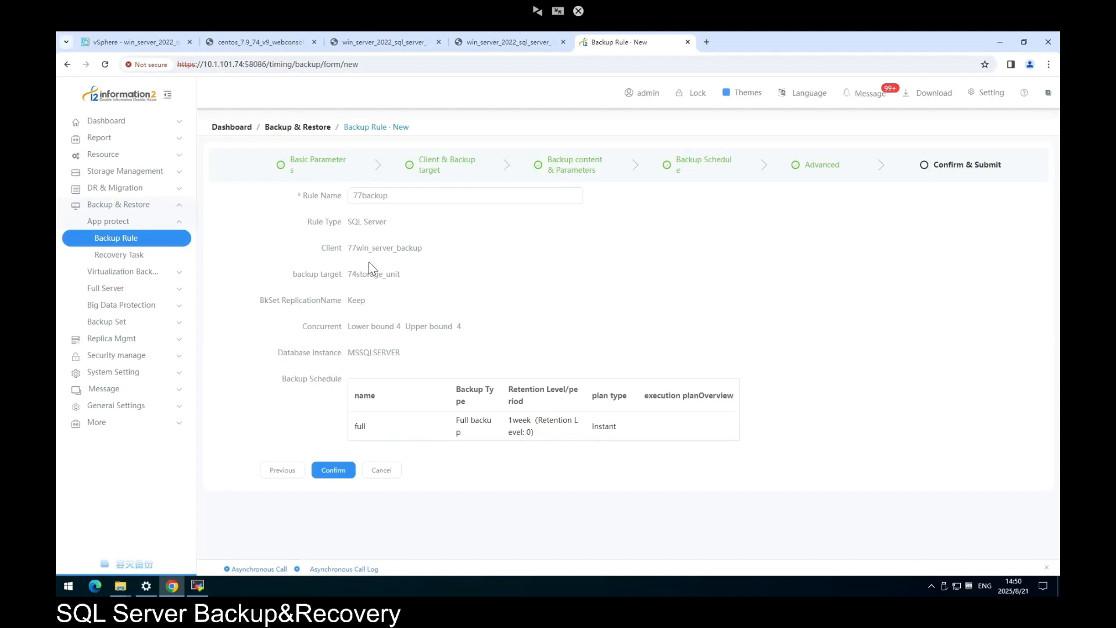
left_click(333, 469)
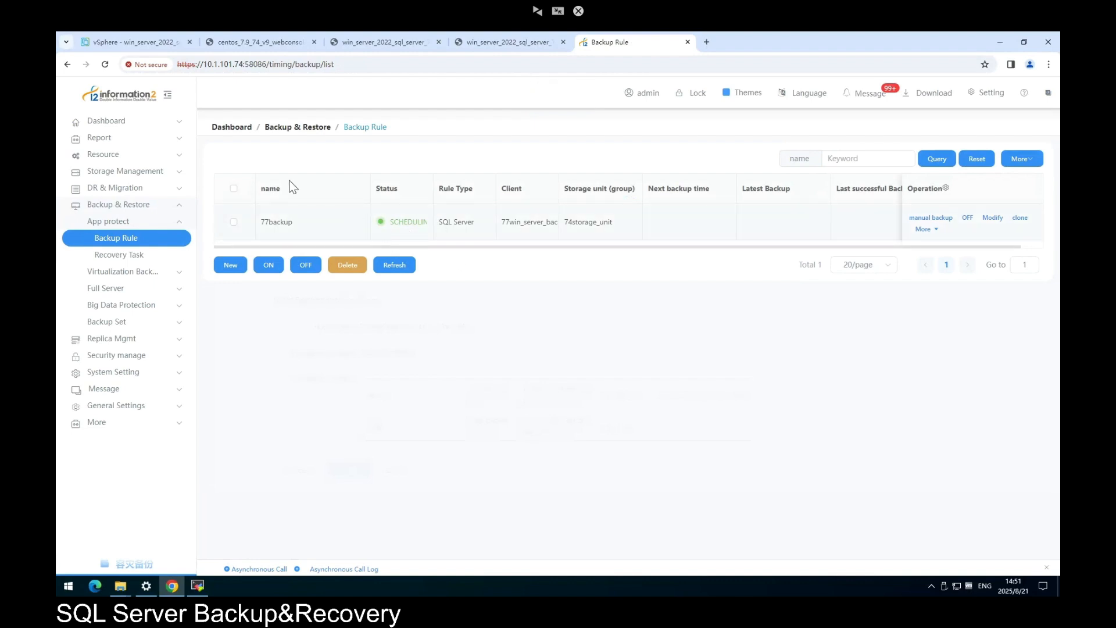
Open the details of the newest 77backup backup task and examine its task log and task result
left_click(138, 127)
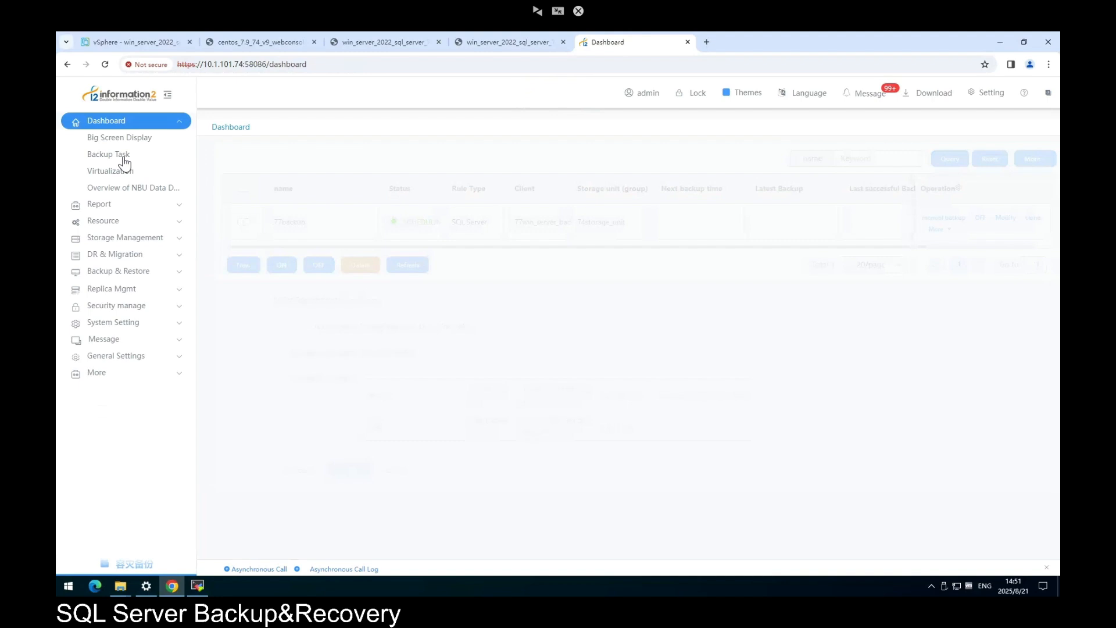
left_click(124, 157)
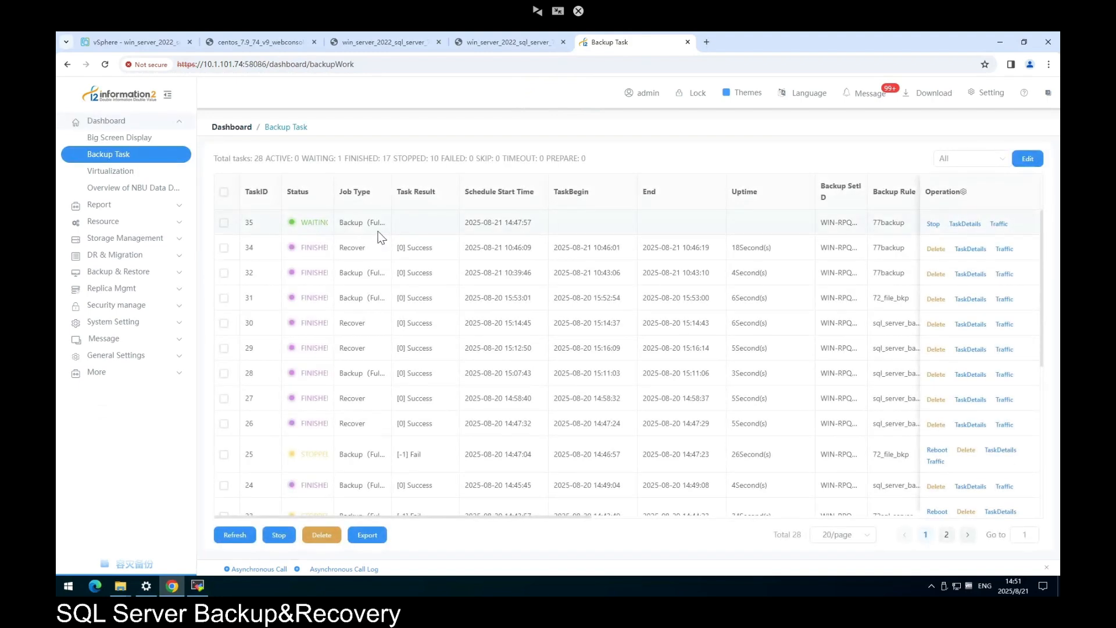
left_click(965, 224)
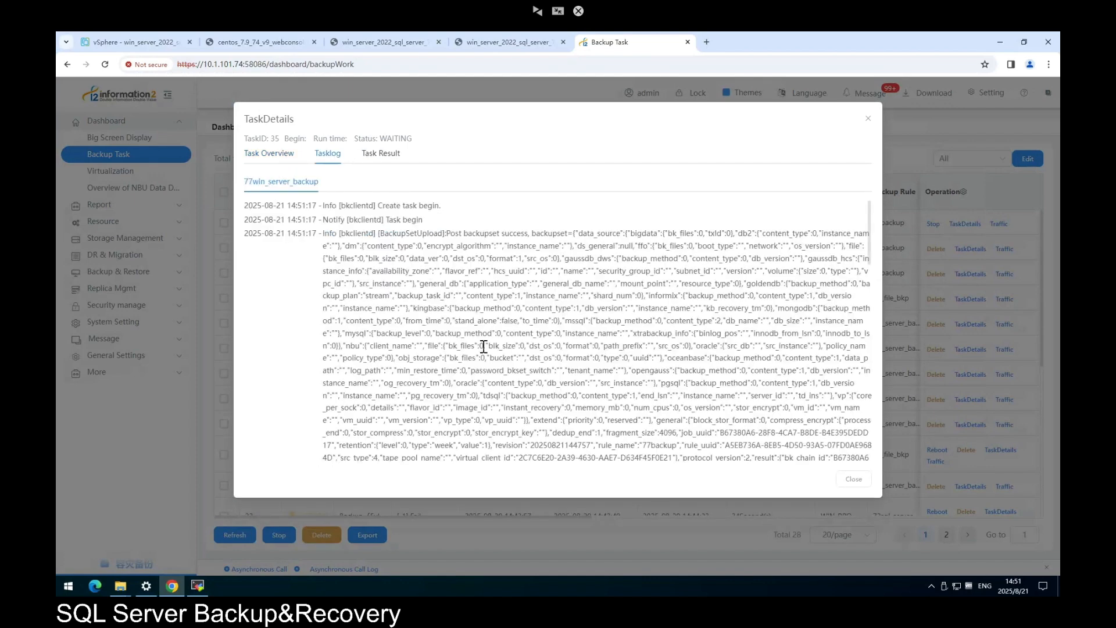
scroll(483, 347, "down", 3)
scroll(484, 347, "down", 2)
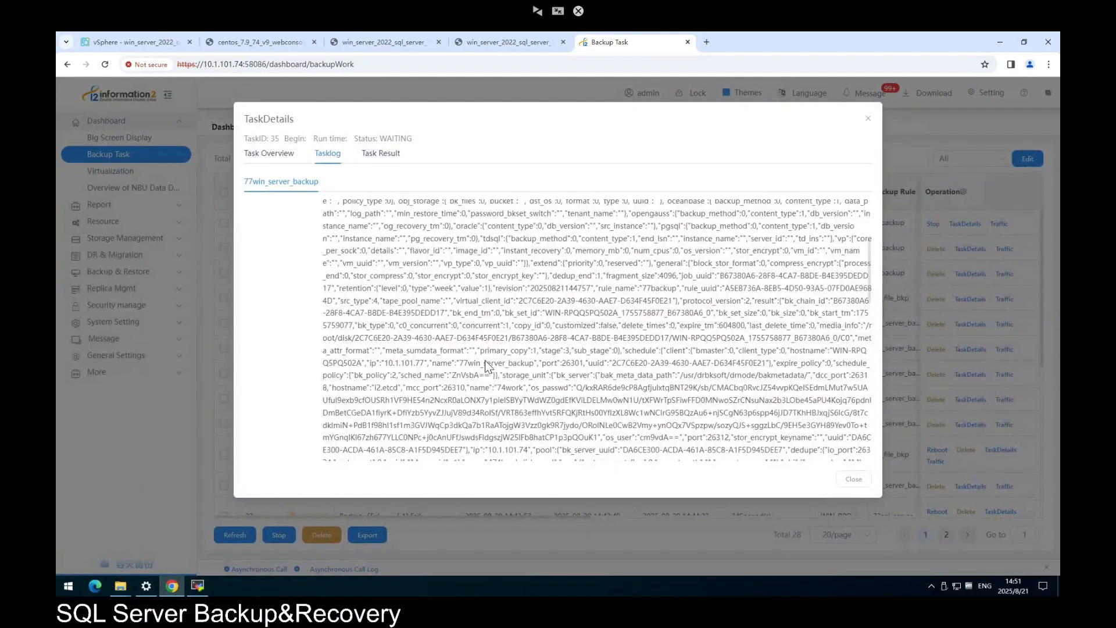
scroll(485, 367, "down", 3)
scroll(501, 404, "down", 3)
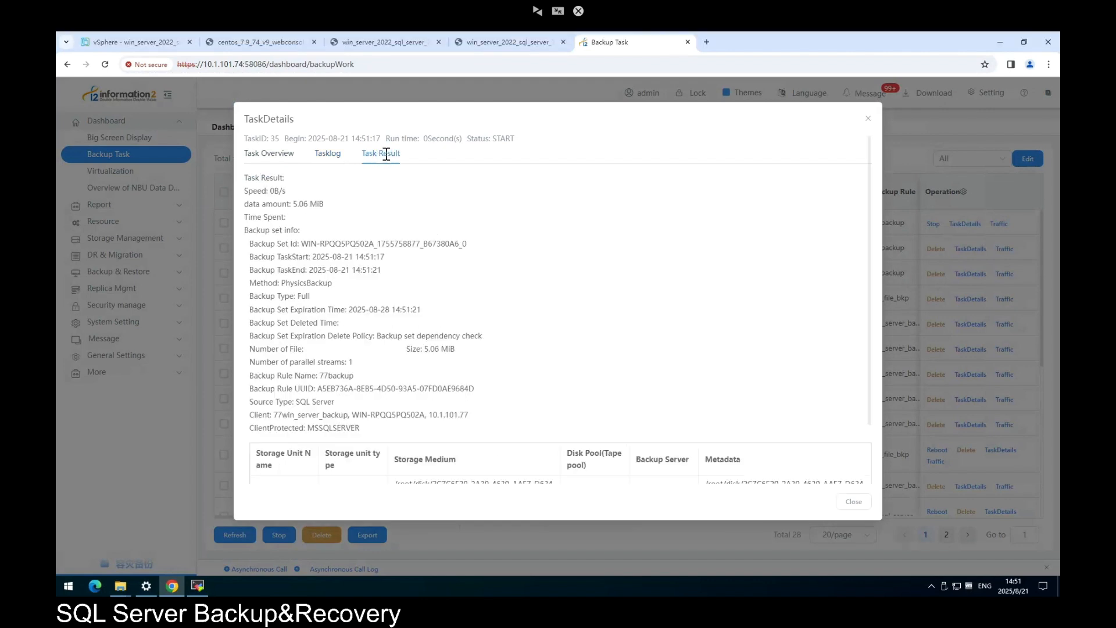
scroll(356, 217, "down", 3)
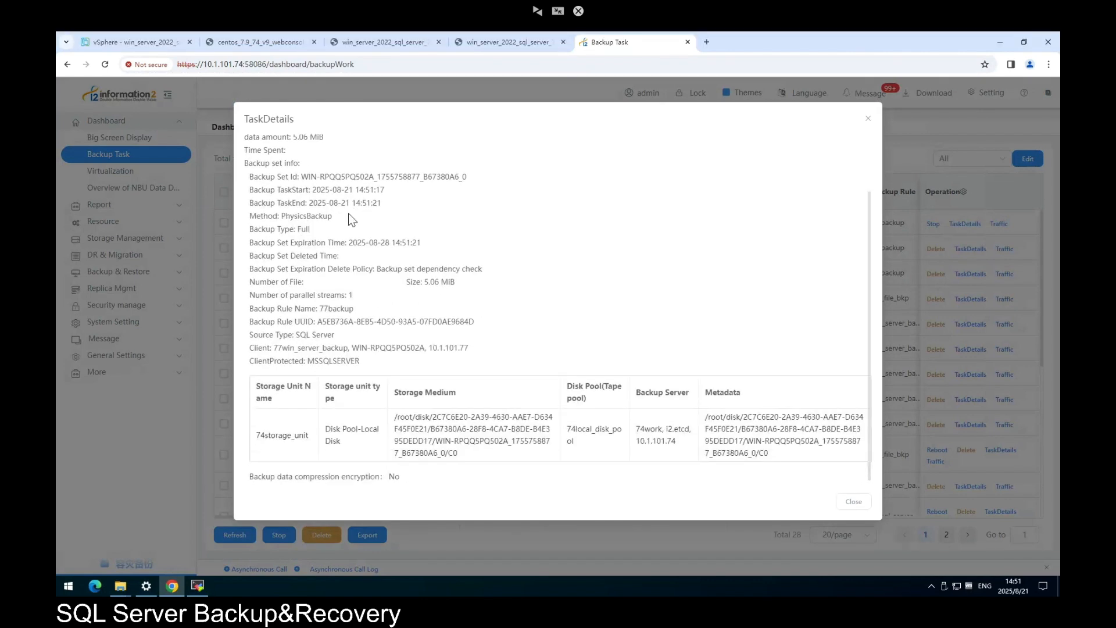
left_click(868, 119)
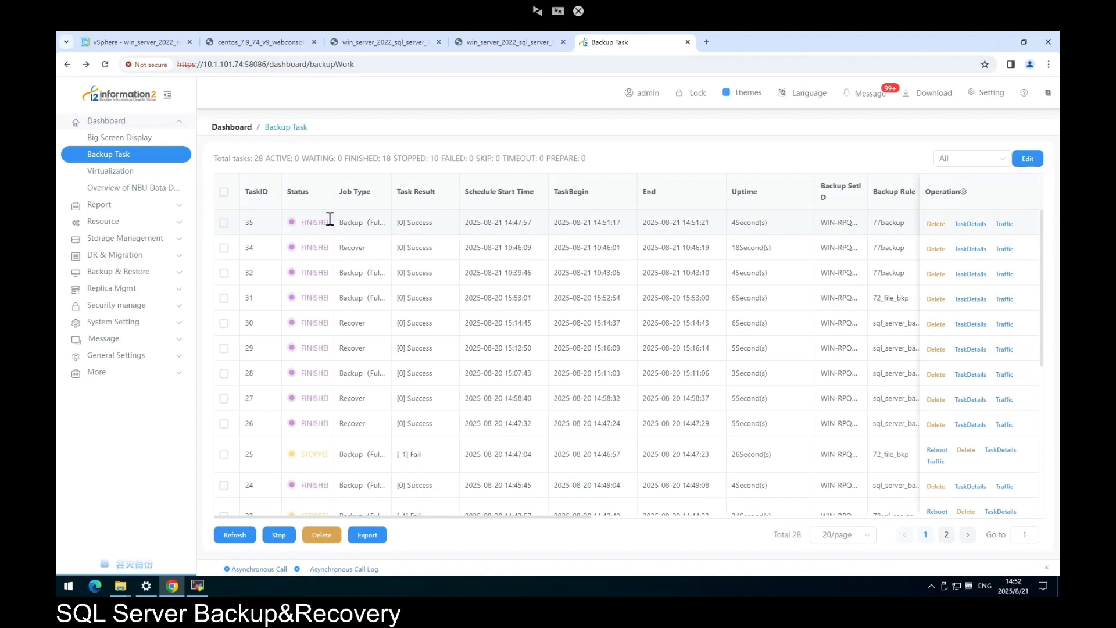
Look up the newest 77test backup set in backup set management and view its replica entry
left_click(153, 278)
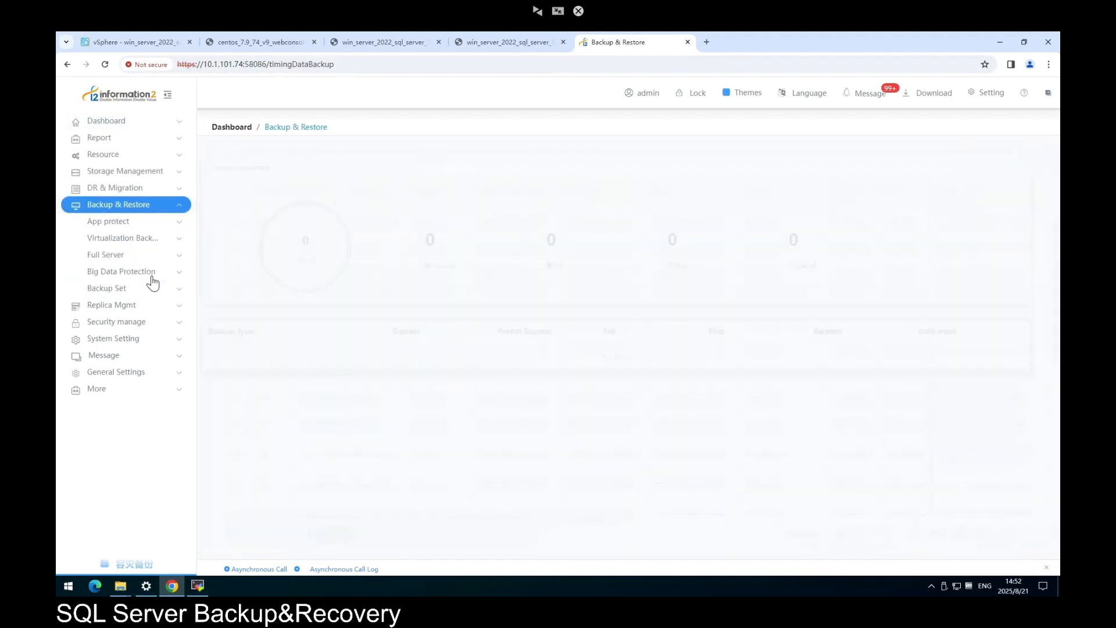
left_click(137, 289)
left_click(136, 305)
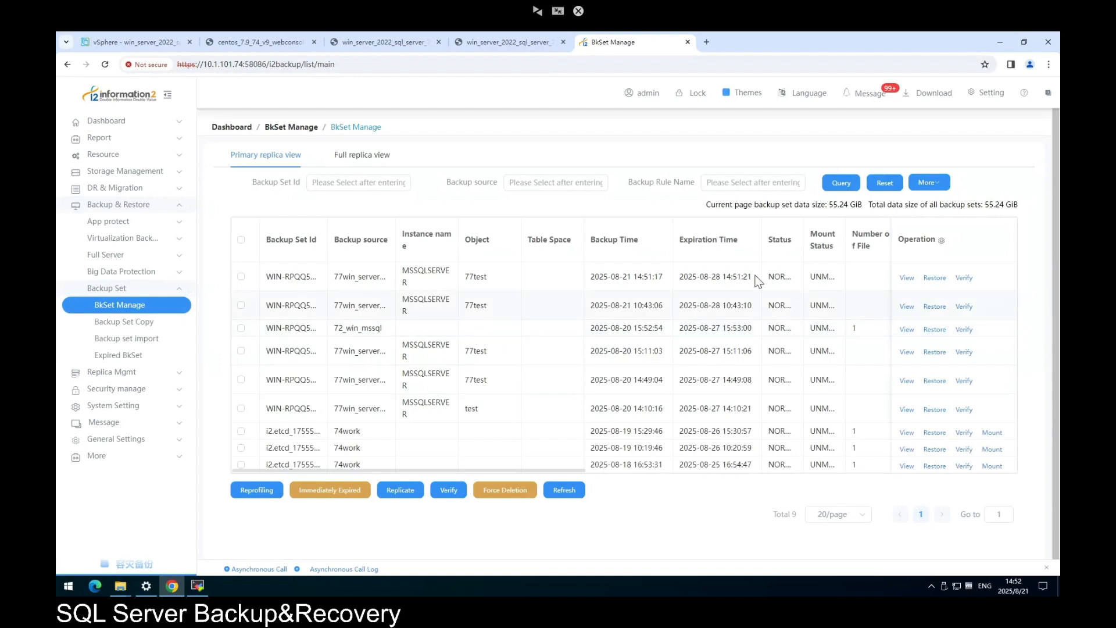
left_click(910, 279)
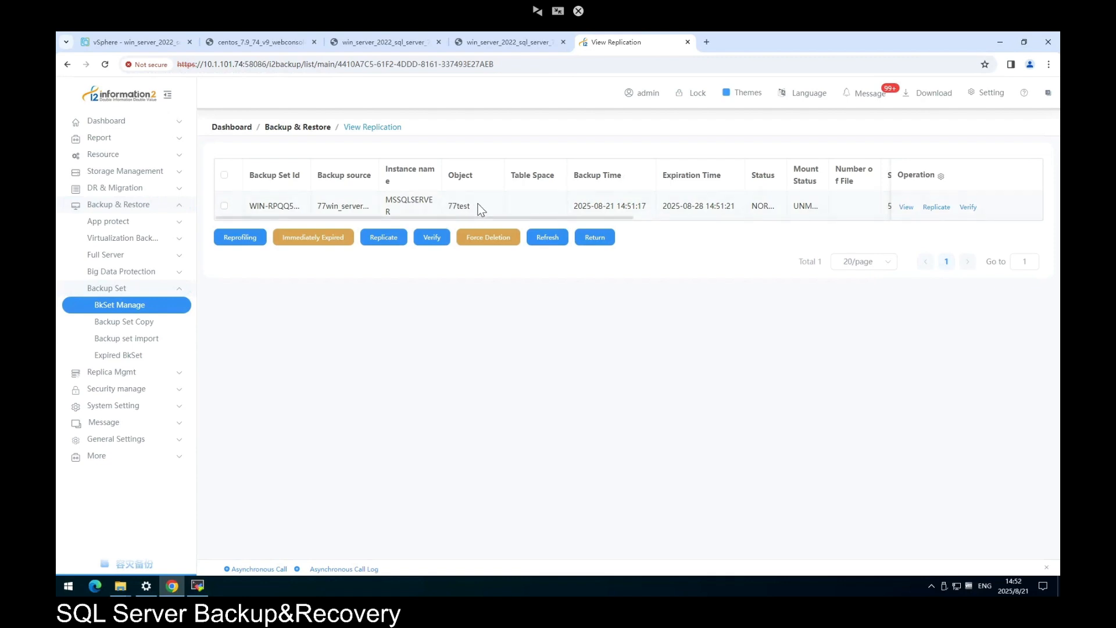
left_click(144, 308)
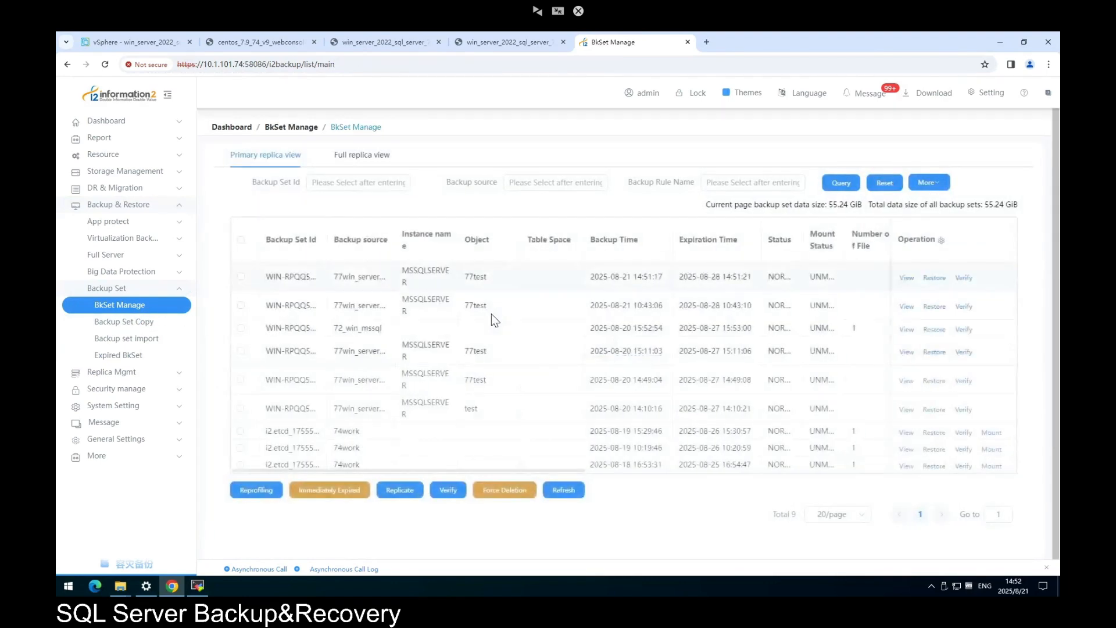
Start a restore of the newest 77test backup set as 77-72_recovery, keeping Start Now and the preselected backup set options
left_click(934, 276)
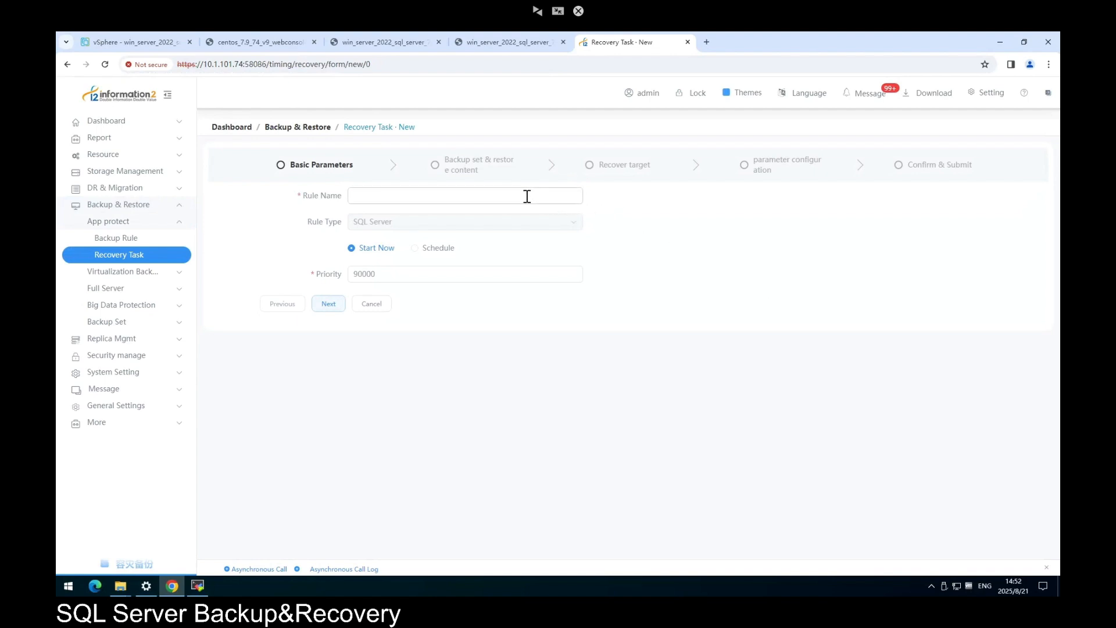
left_click(379, 196)
type("77-72_recovery")
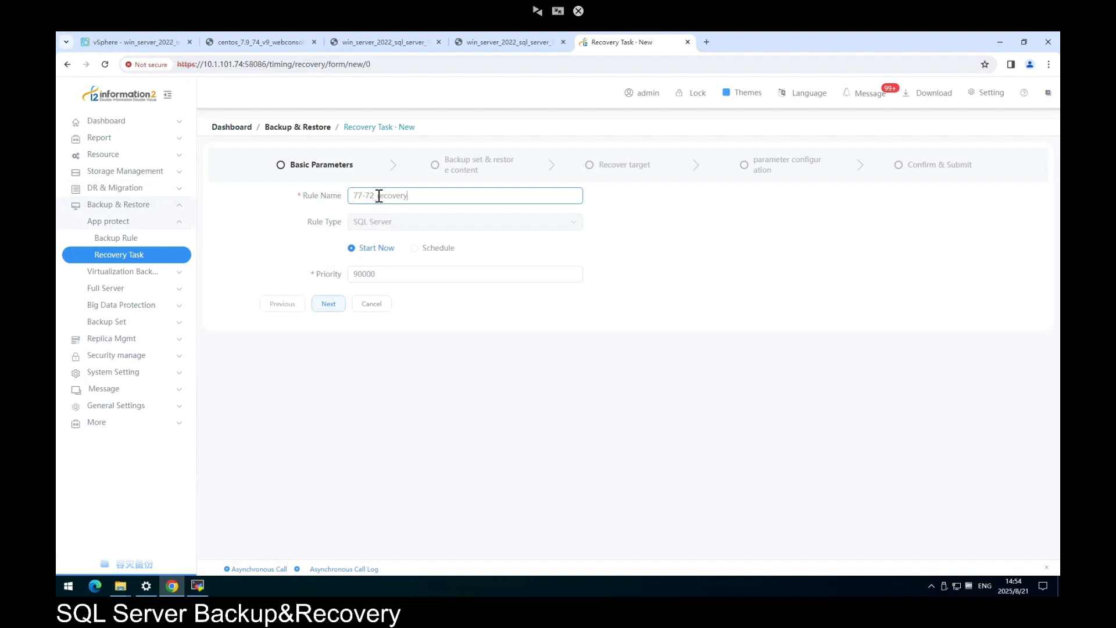
left_click(329, 304)
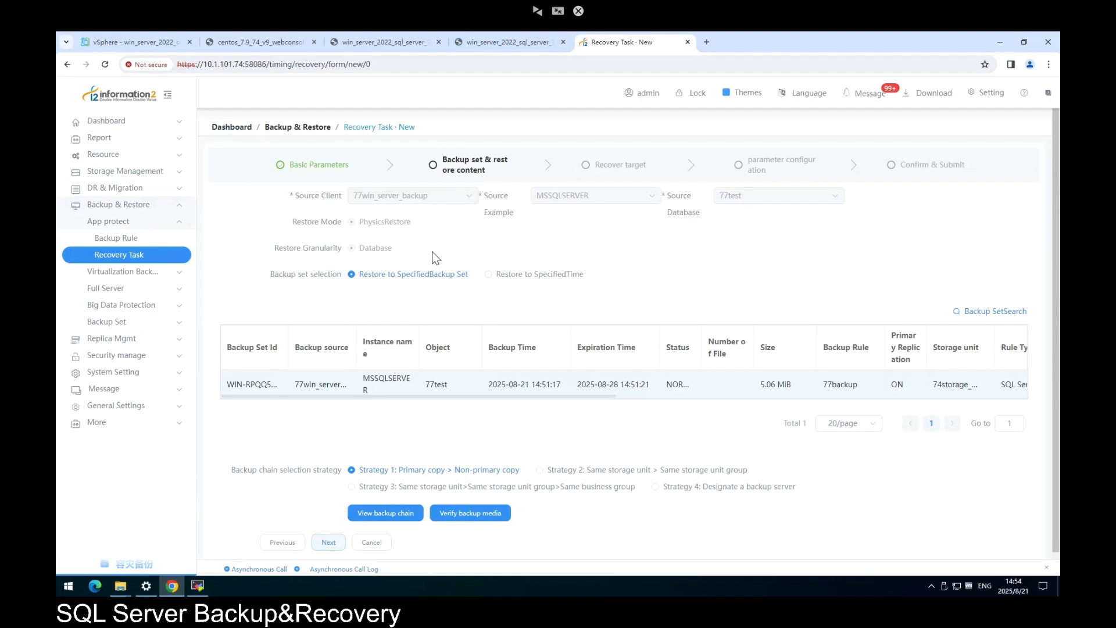
left_click(328, 542)
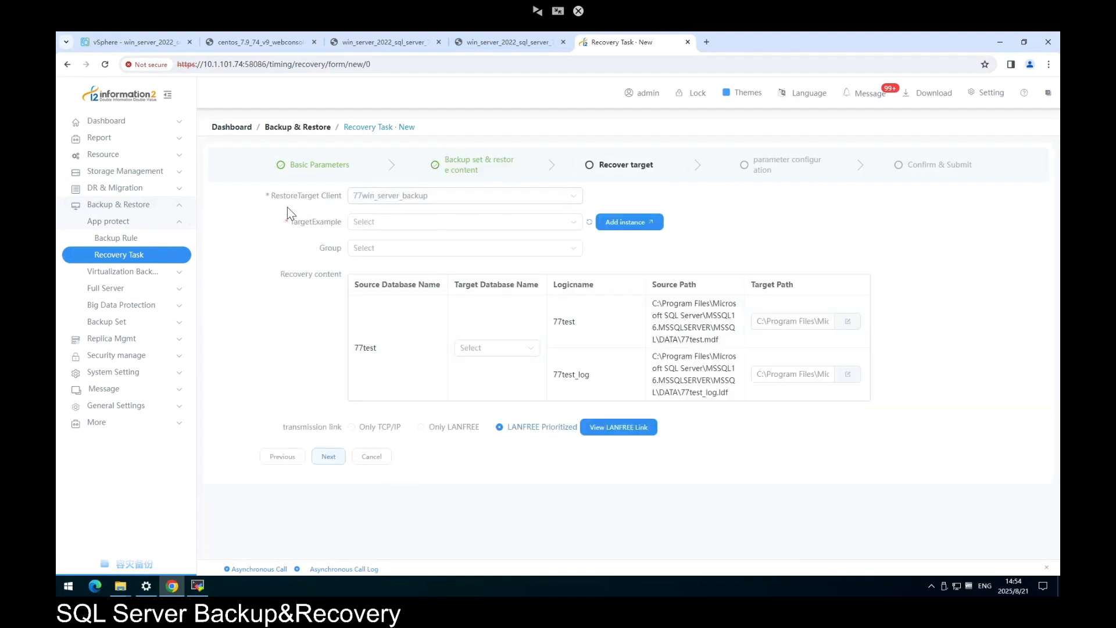
Set the restore target client to 72win_server_recovery, the target instance to MSSQLSERVER and the target database to 72test
left_click(456, 200)
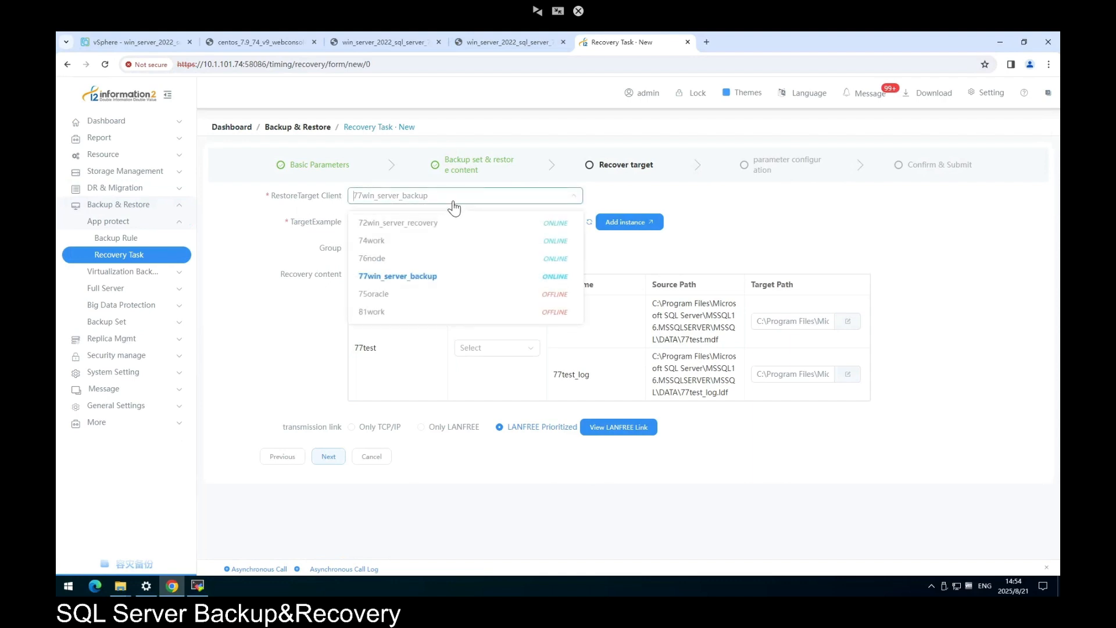
left_click(431, 227)
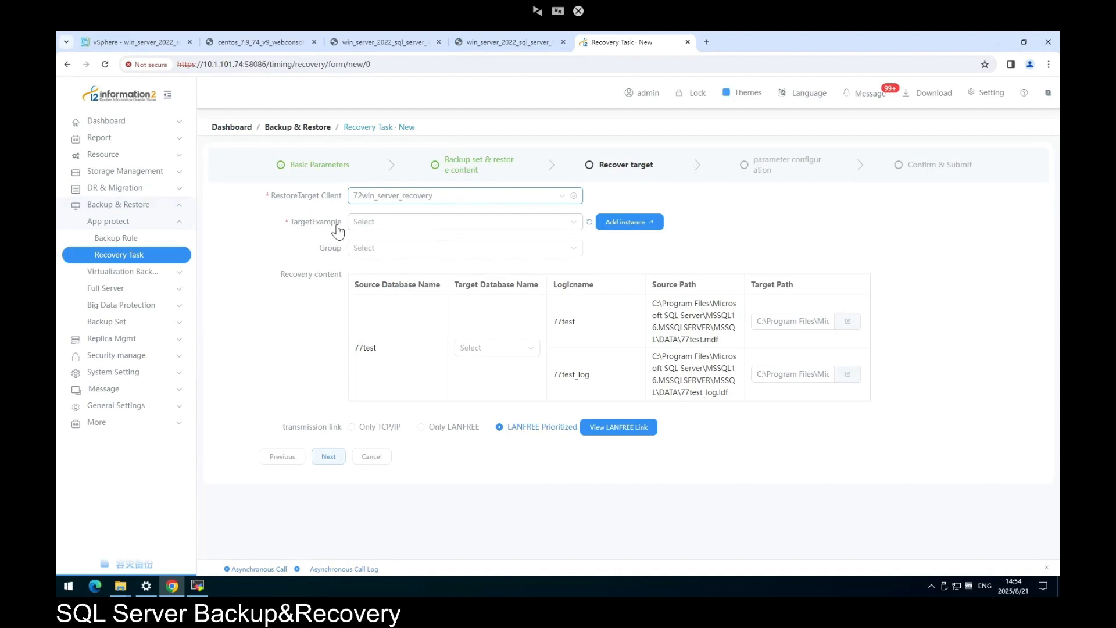
left_click(431, 227)
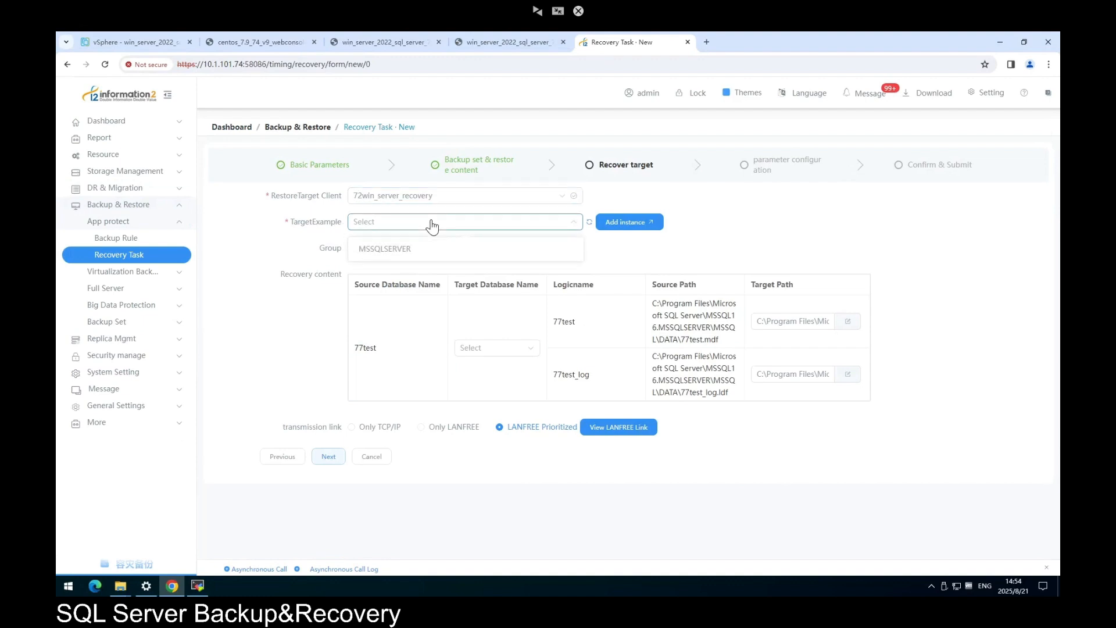
left_click(411, 251)
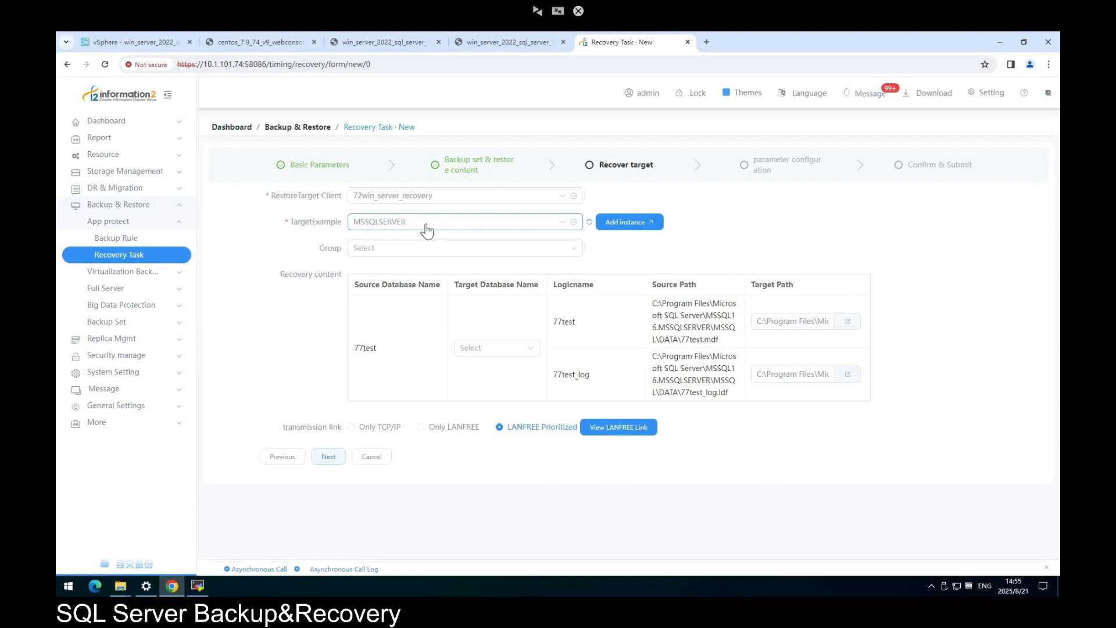
left_click(503, 352)
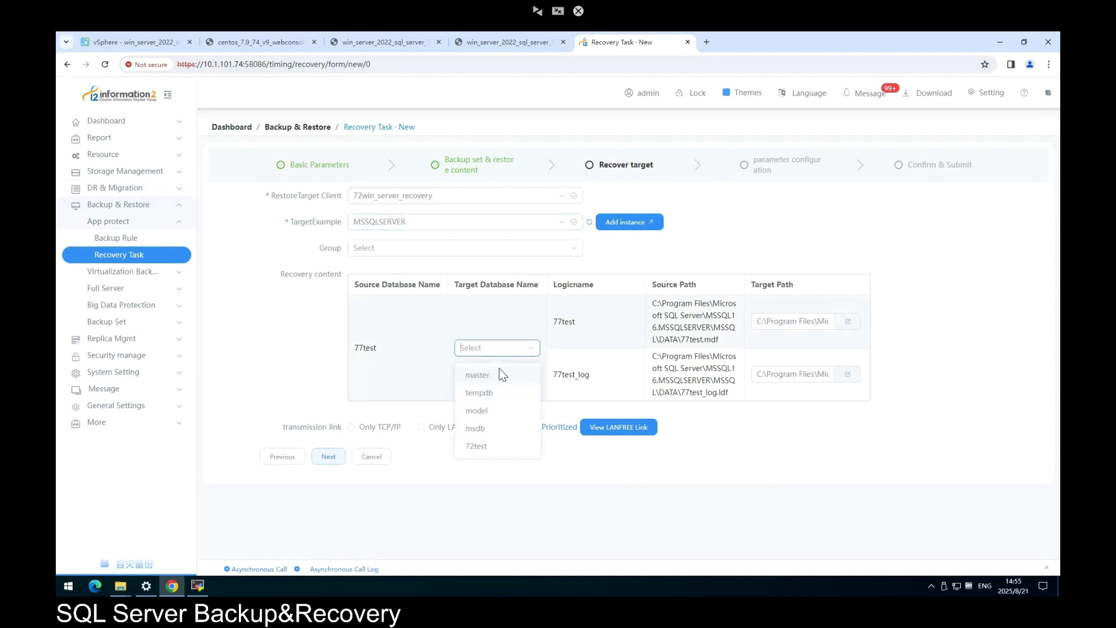
left_click(487, 448)
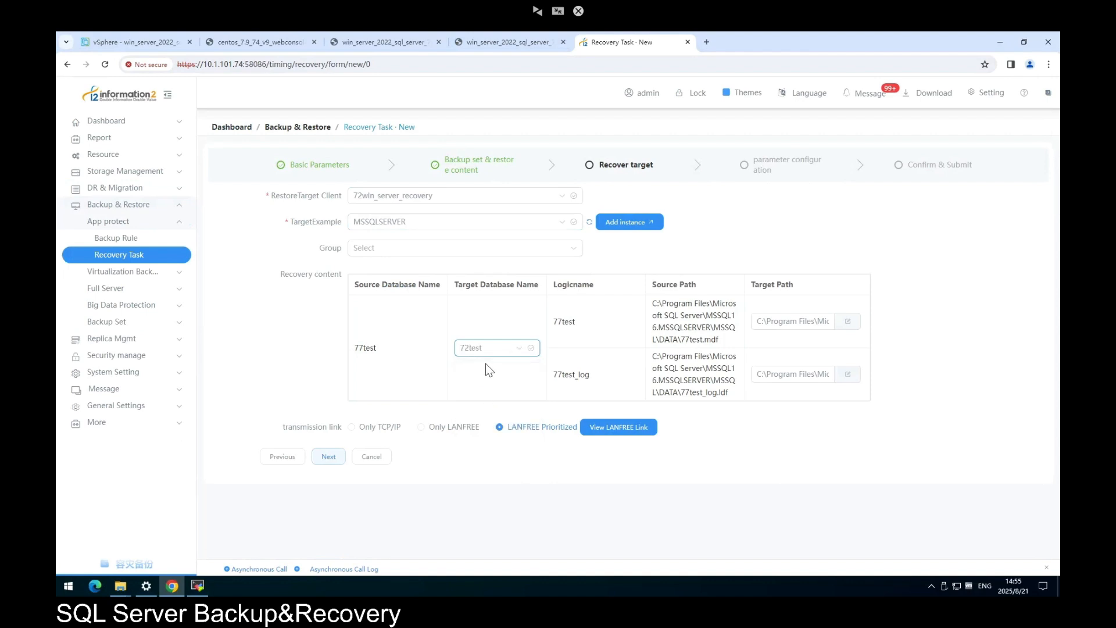
Set the recovery's transmission link to Only TCP/IP and submit the task with transmission compression and encryption off
left_click(352, 426)
left_click(328, 457)
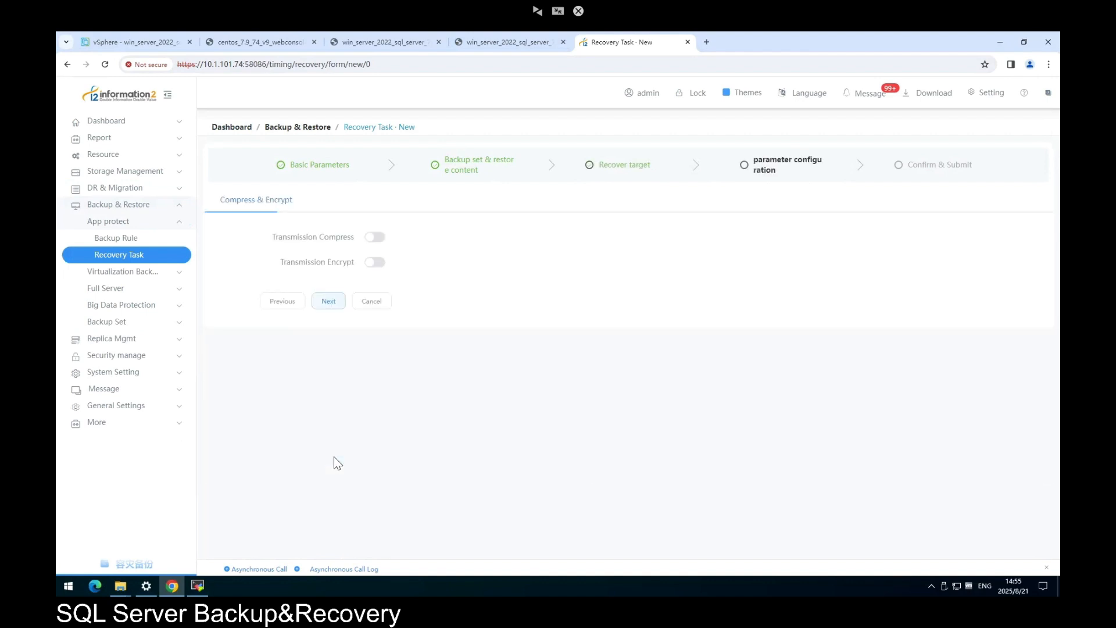
left_click(327, 301)
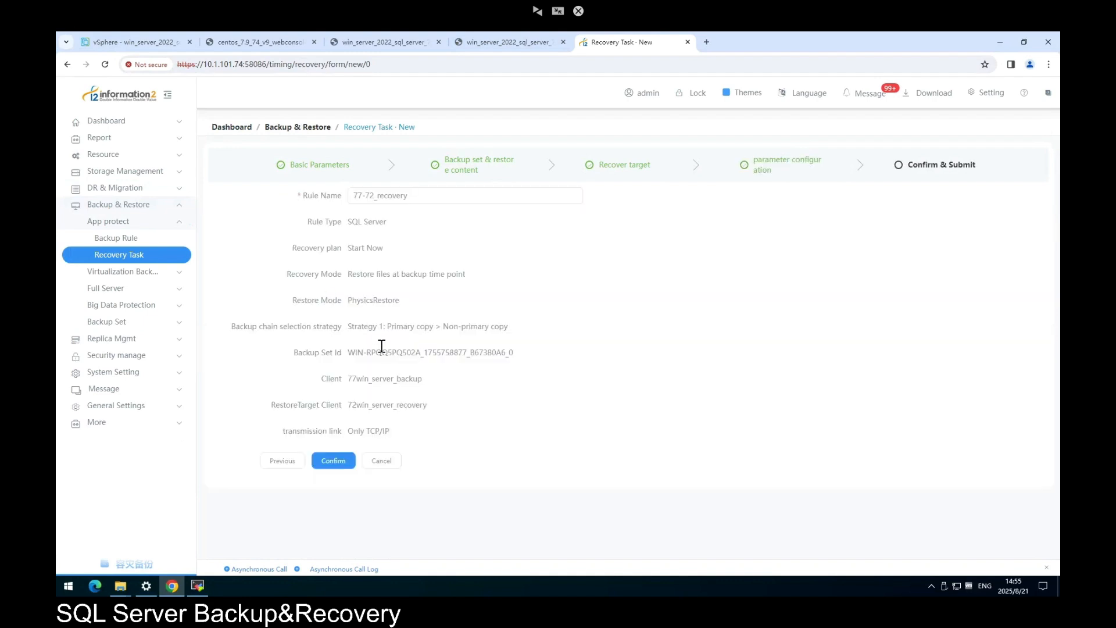
left_click(334, 462)
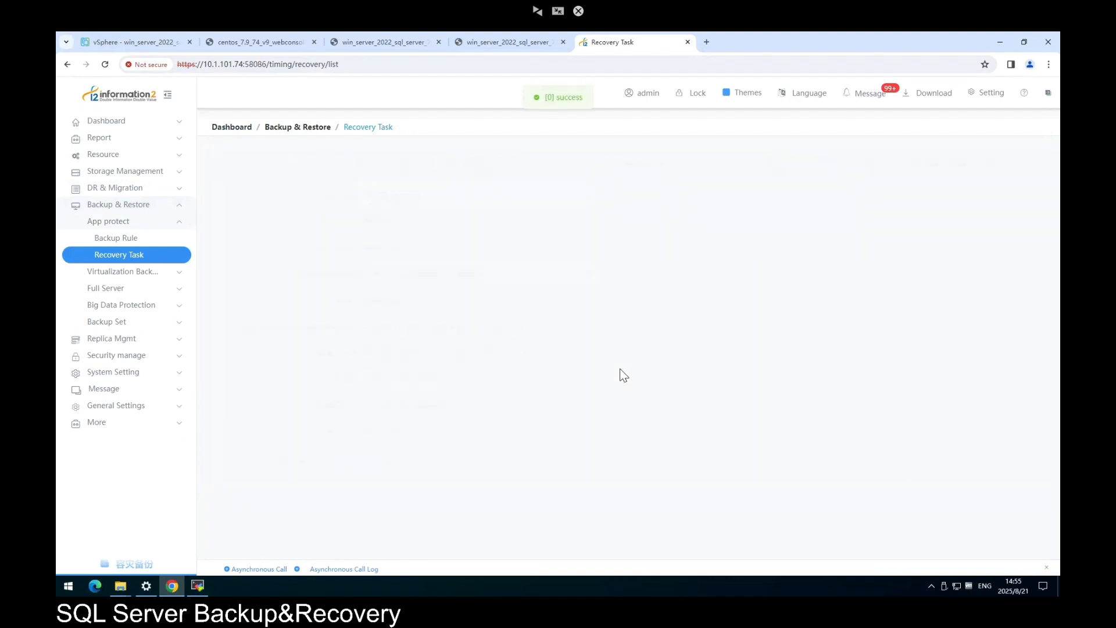
Open the task details of the newly submitted 77-72_recovery recover task
left_click(149, 119)
left_click(147, 156)
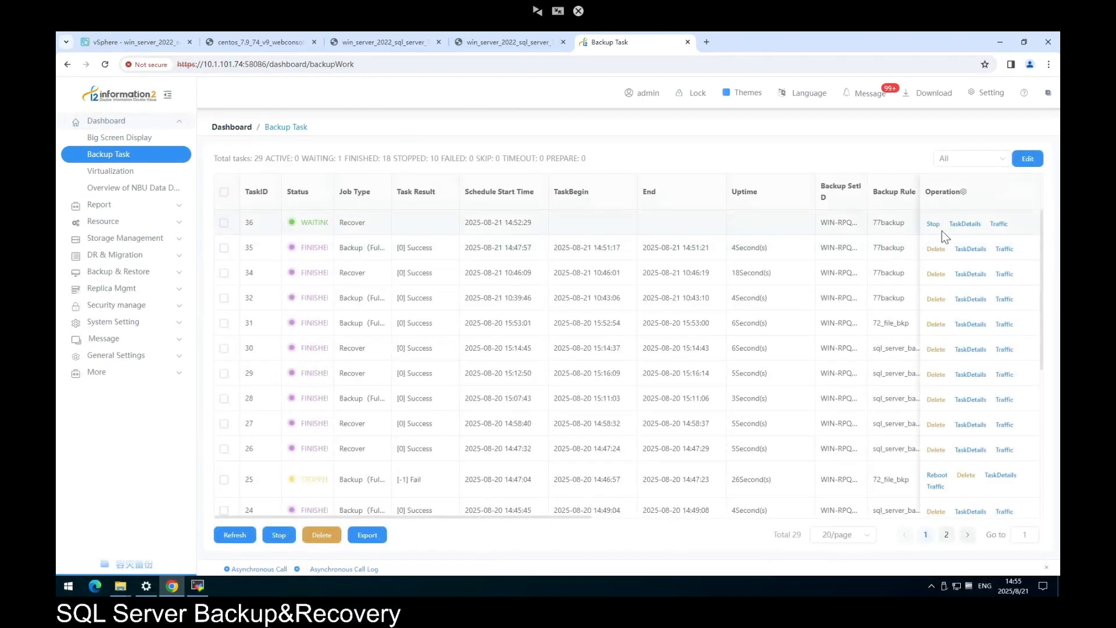
left_click(965, 224)
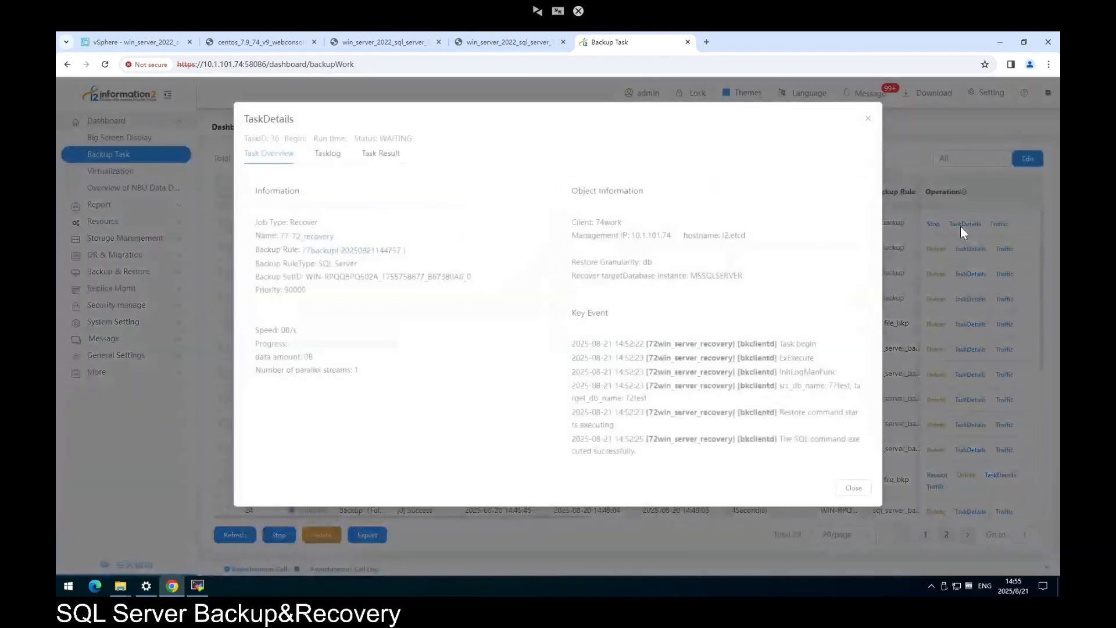
Review the 72win_server_recovery task log of the 77-72_recovery task through to its last entries and close the task details
left_click(329, 154)
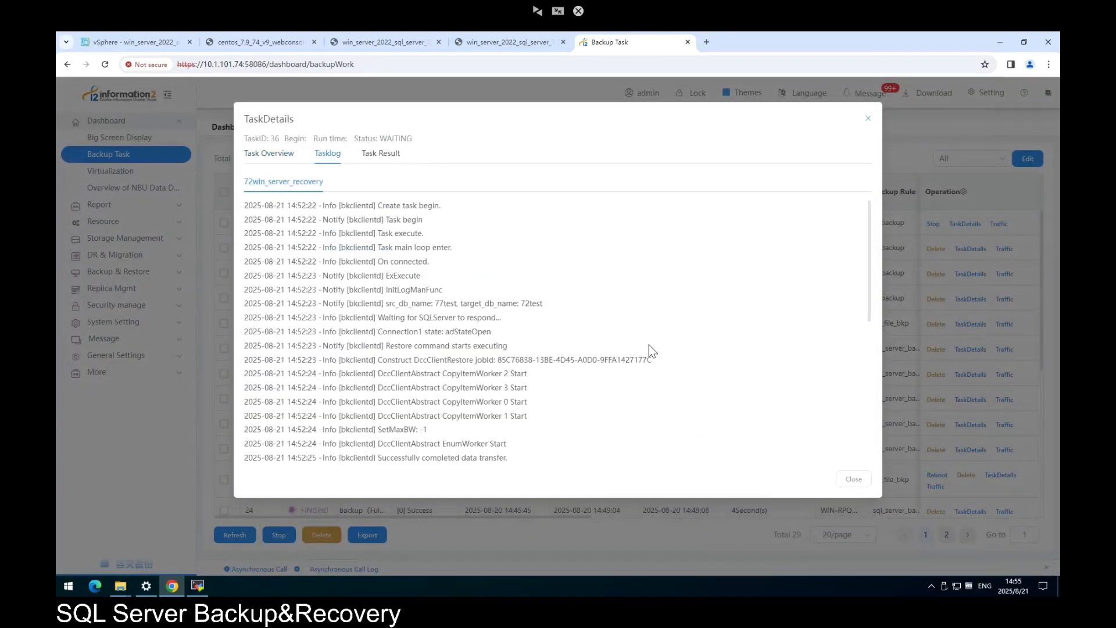
scroll(650, 351, "down", 5)
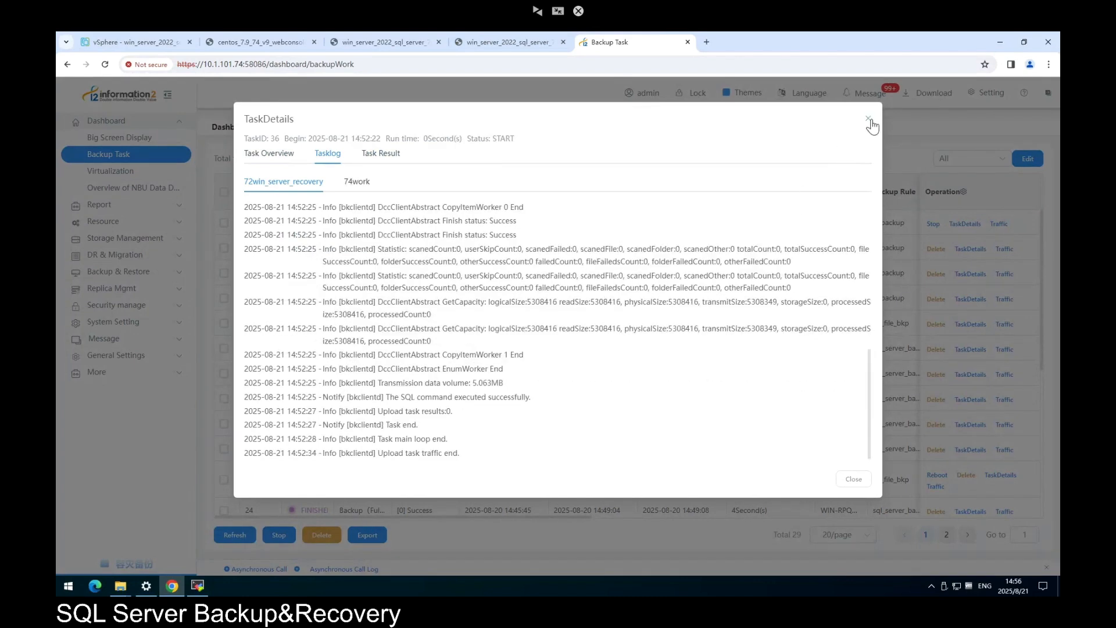
left_click(870, 121)
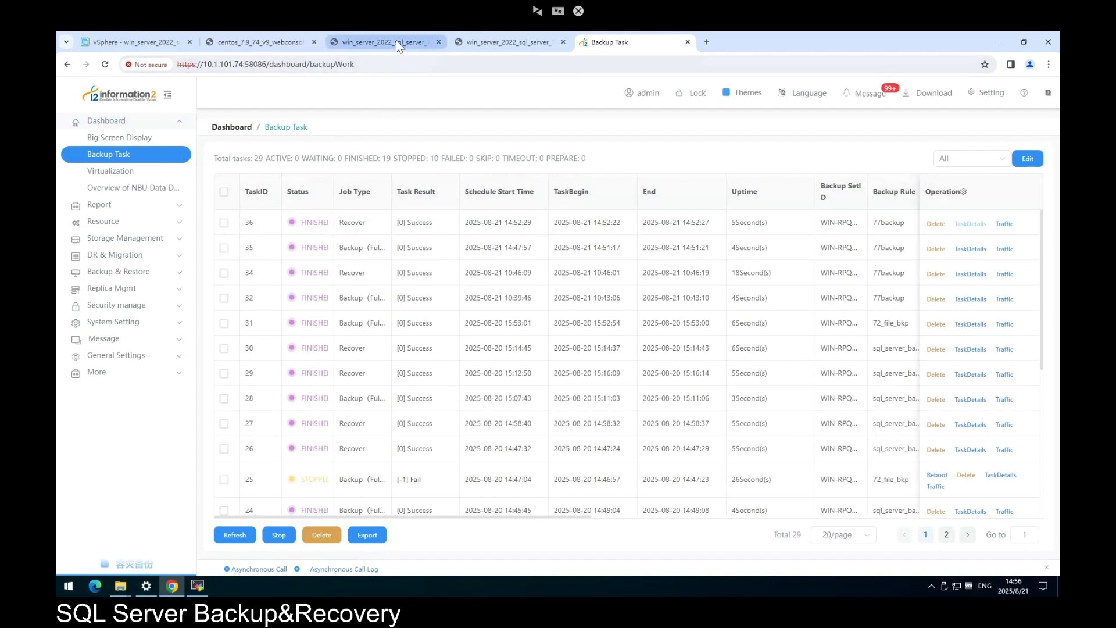
On the 72 server, open the top 200 rows of dbo.77table1 in 72test and compare them with the source table on the 77 server
left_click(517, 45)
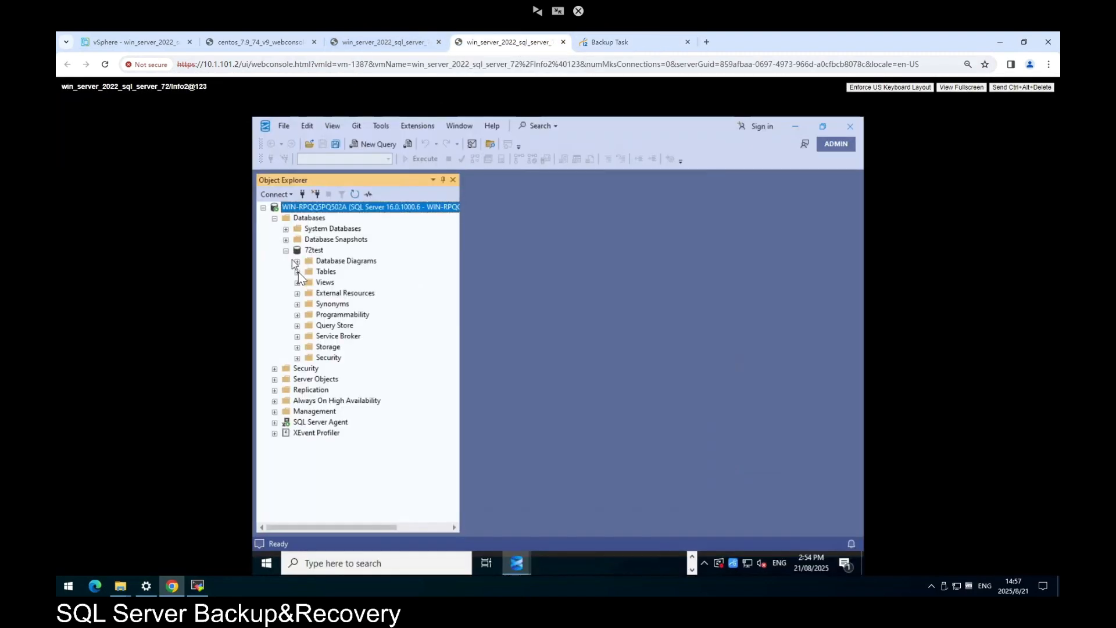
left_click(298, 272)
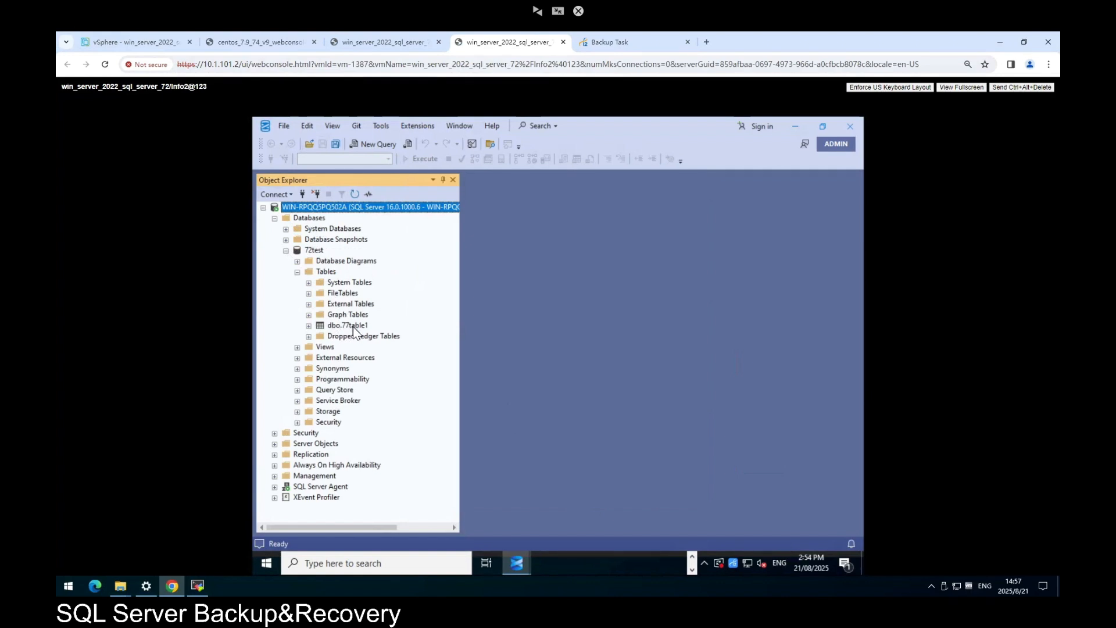
left_click(354, 326)
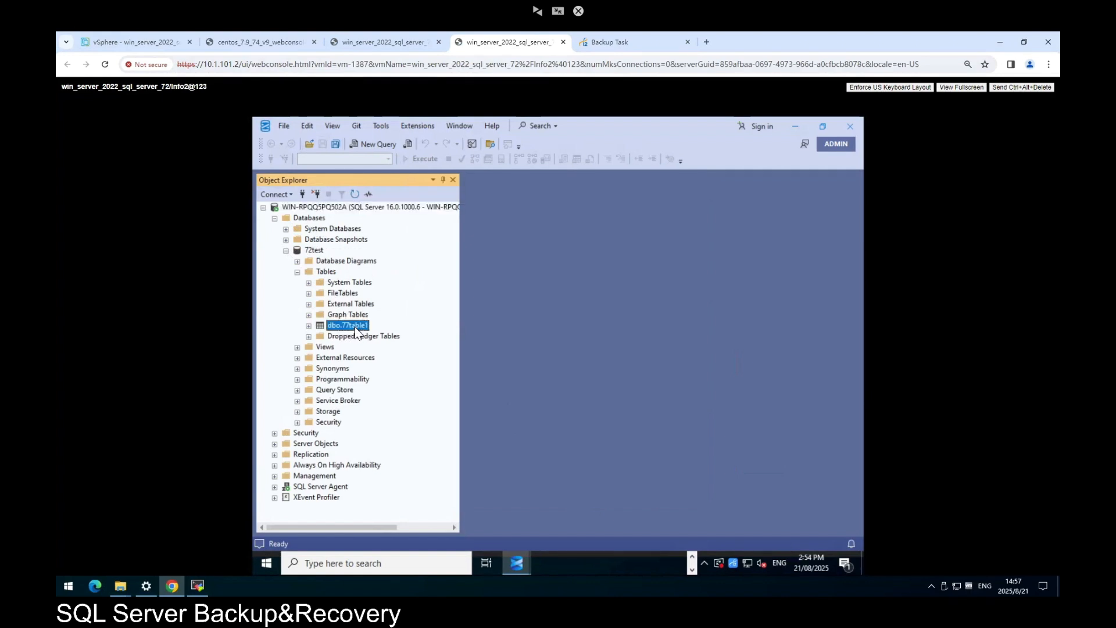
right_click(356, 329)
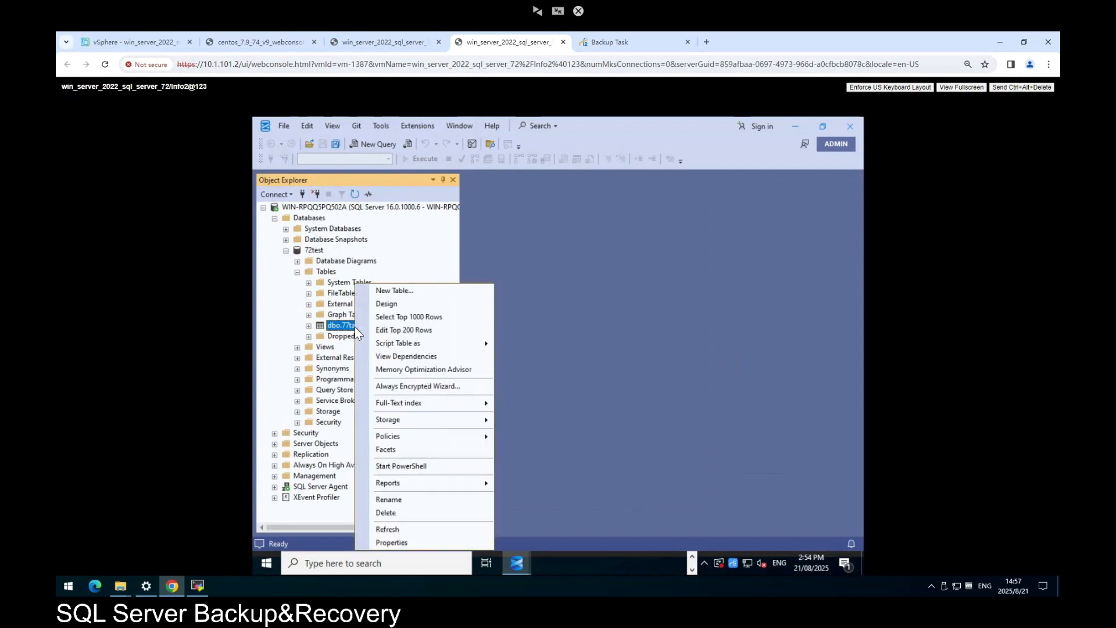
left_click(403, 330)
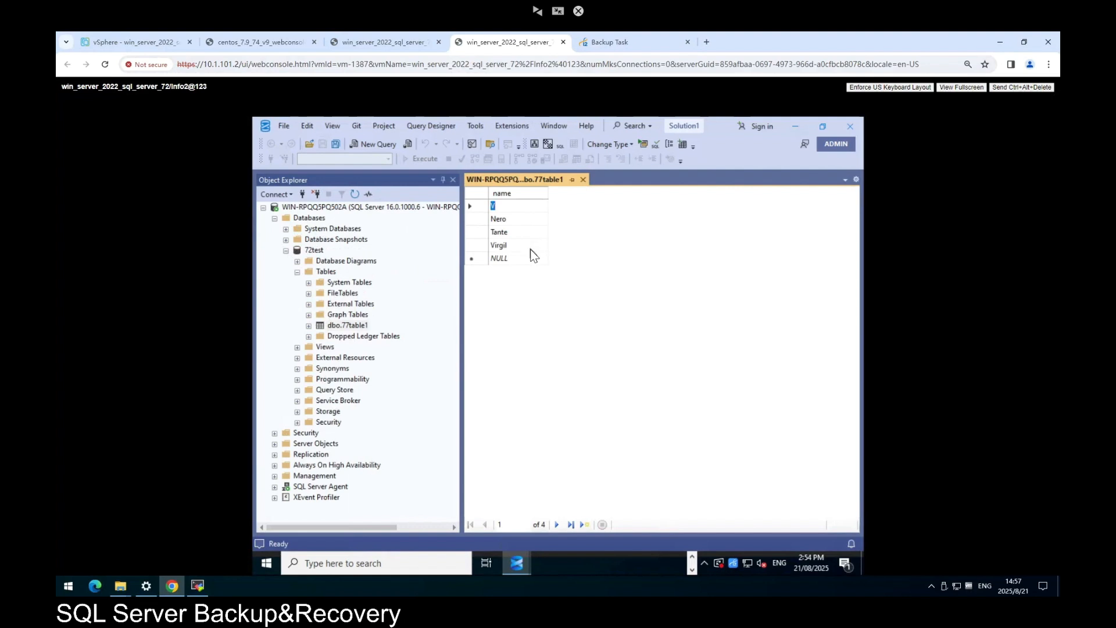
left_click(393, 45)
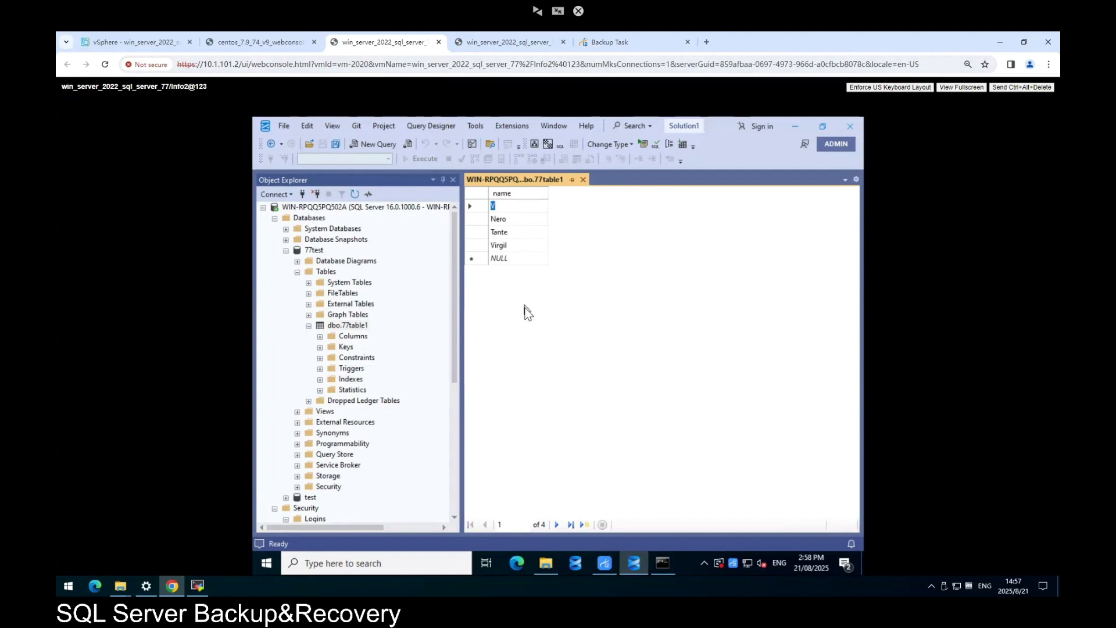
left_click(618, 43)
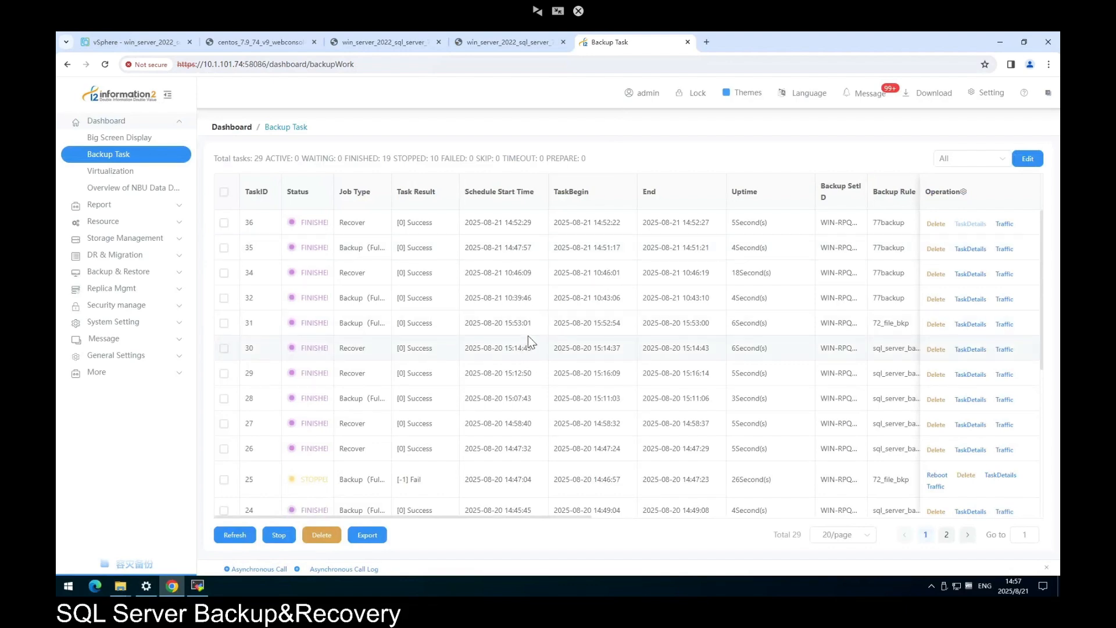